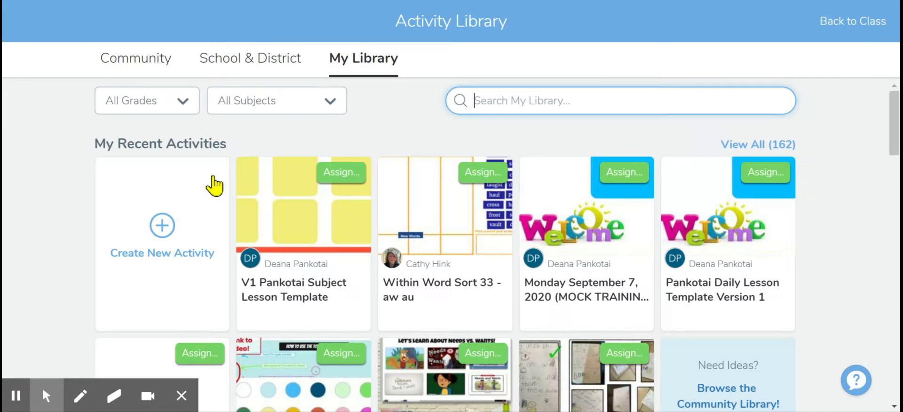
- Create a new activity titled V2, the teacher's surname and "Subject Template", with student instructions "place student instructions here"
click(167, 221)
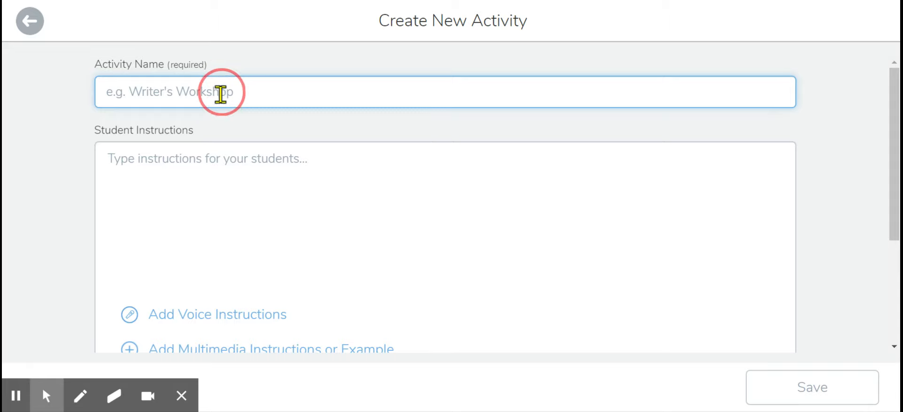
text(V2 Pankotai Subject Template)
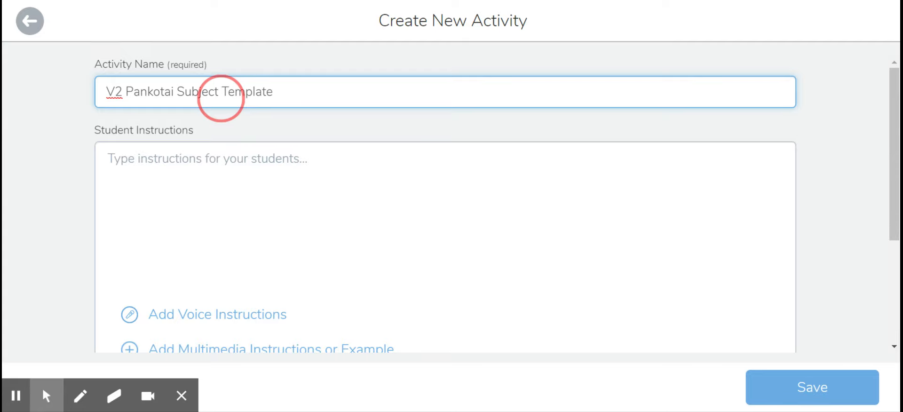
click(215, 171)
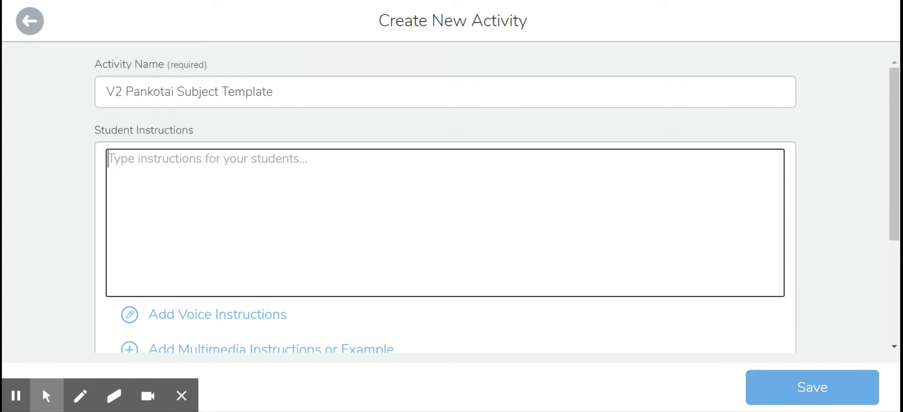
text(place student instructions here)
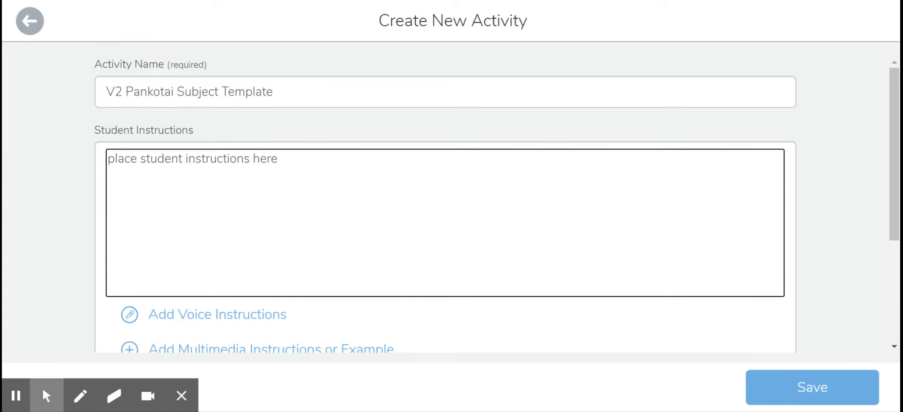
click(816, 319)
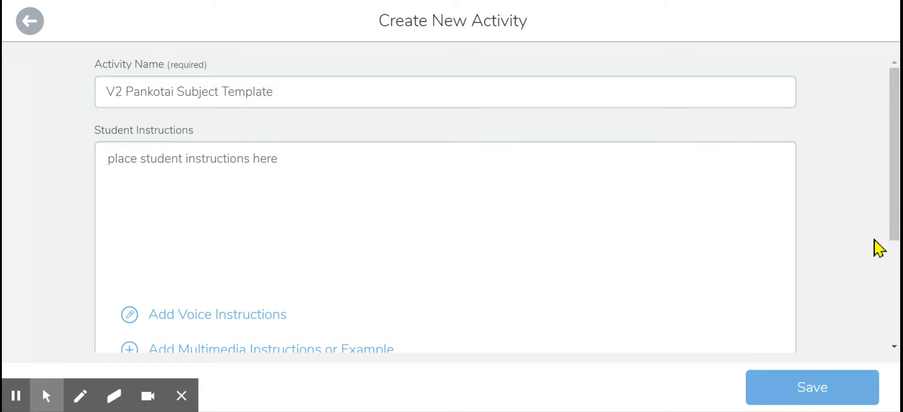
- Add a template for student responses to the activity as a blank drawing
scroll(889, 205, down, 4)
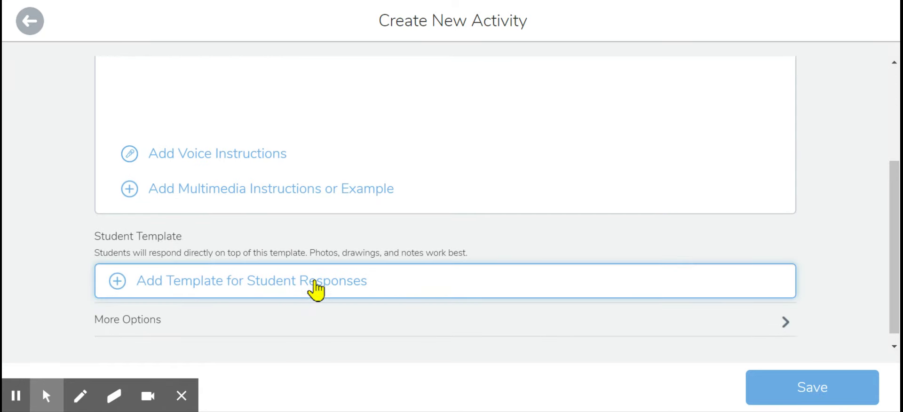
click(361, 279)
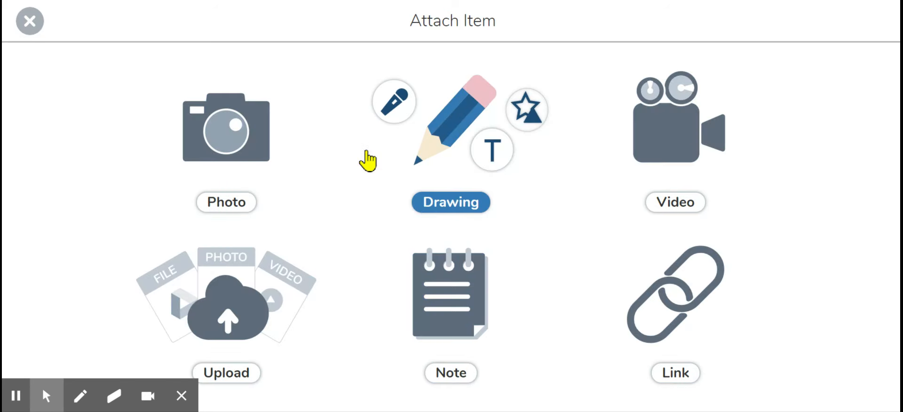
click(470, 183)
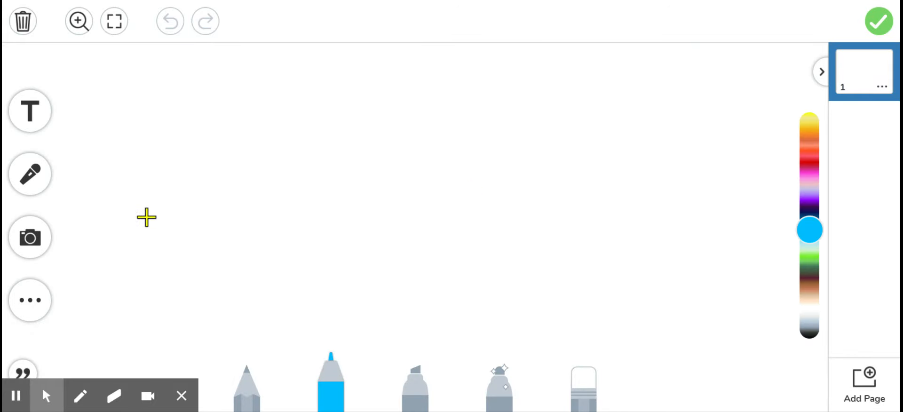
- Insert a rounded square shape and move it down to the middle of the page
click(39, 314)
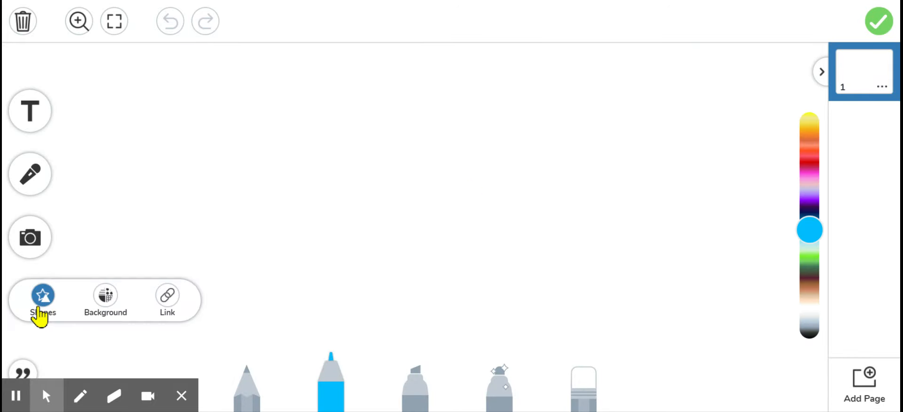
click(40, 313)
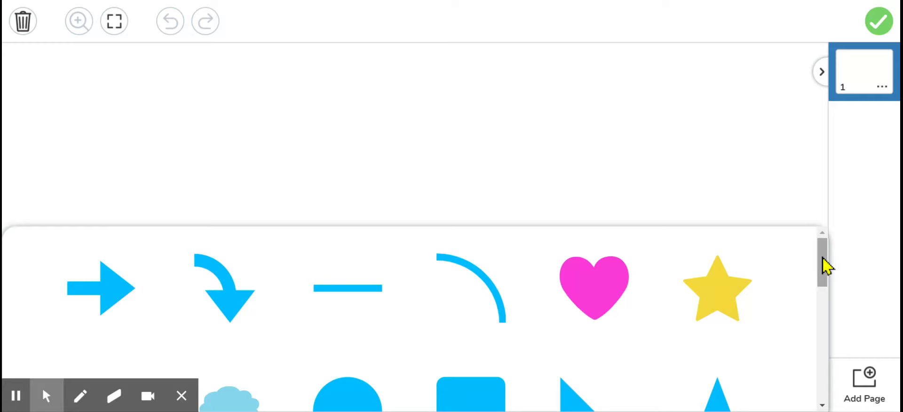
click(480, 395)
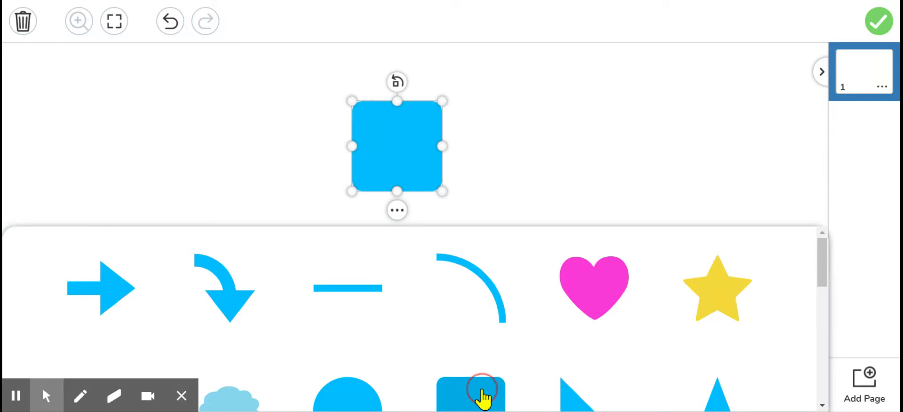
click(502, 147)
drag(399, 151, 393, 234)
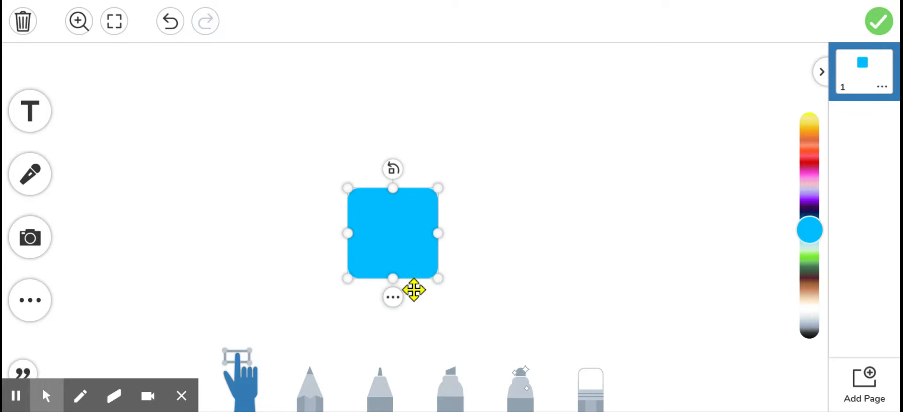
- Give the rounded square the solid fill style and colour it magenta pink
click(393, 297)
click(435, 89)
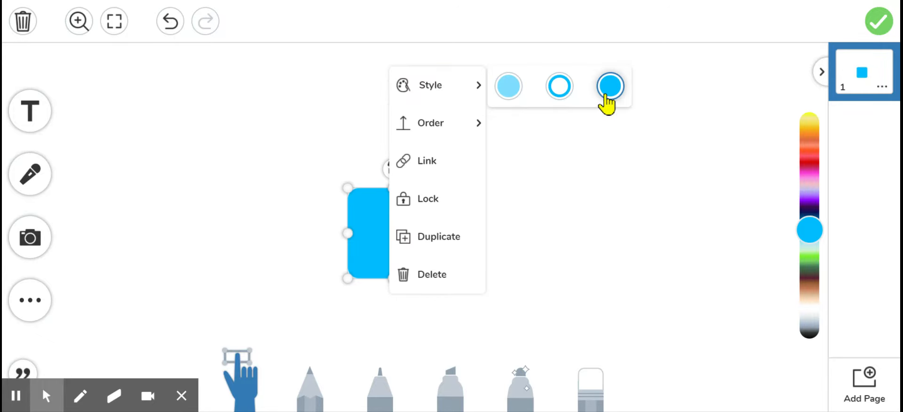
click(608, 90)
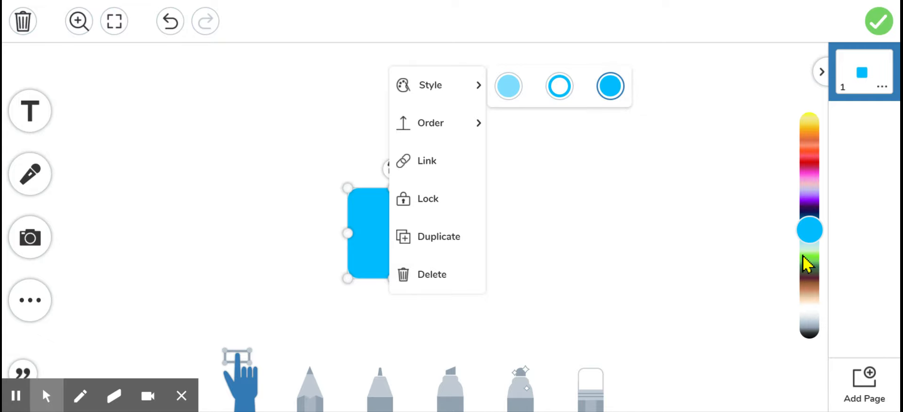
drag(814, 231, 811, 171)
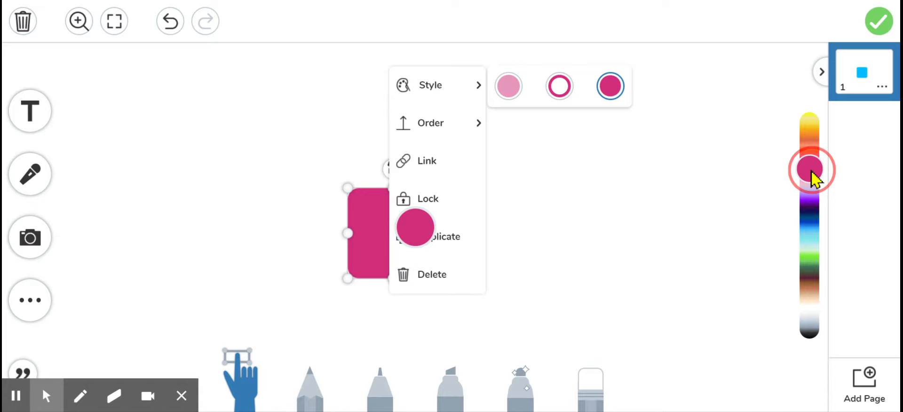
click(681, 208)
- Stretch the rounded square into a wide rectangle that covers most of the page's height and width
click(349, 248)
drag(347, 188, 111, 90)
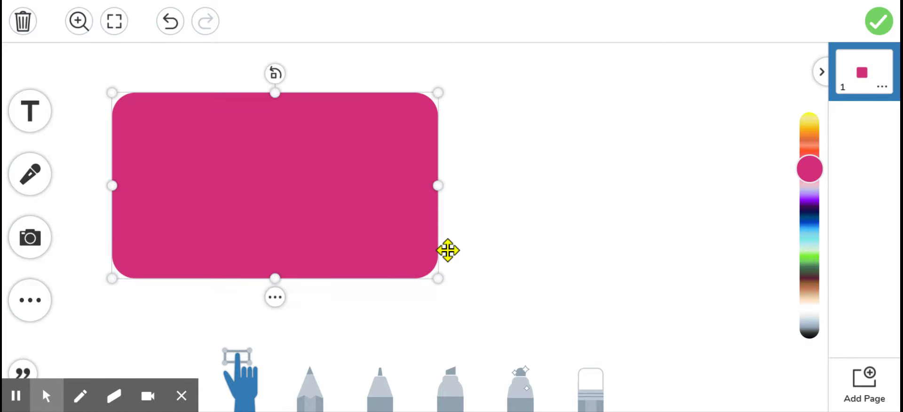
drag(437, 277, 672, 273)
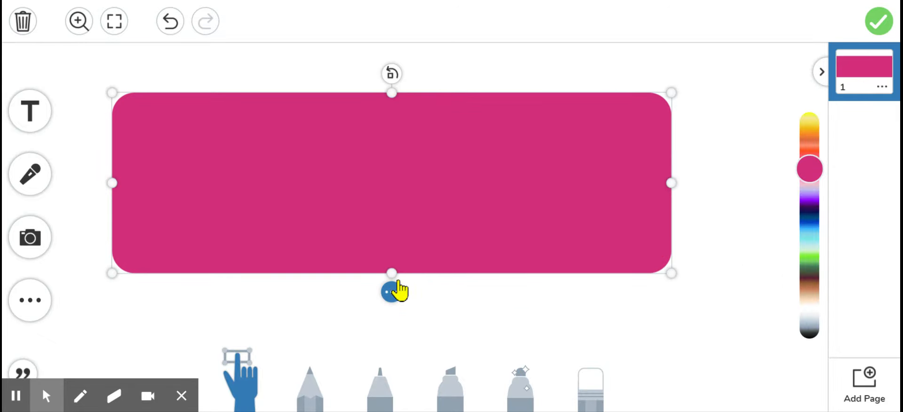
drag(392, 268, 403, 335)
drag(400, 247, 394, 218)
drag(384, 305, 386, 334)
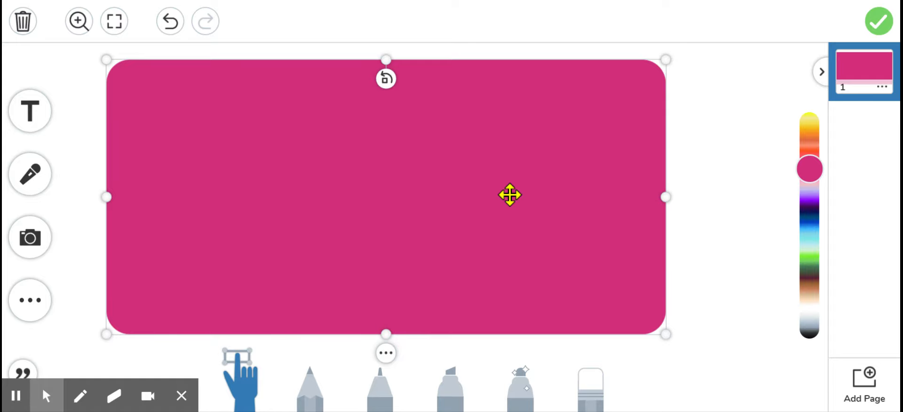
- Insert a small sharp-cornered blue rectangle and place it just below the centre of the large pink shape
click(34, 300)
click(43, 296)
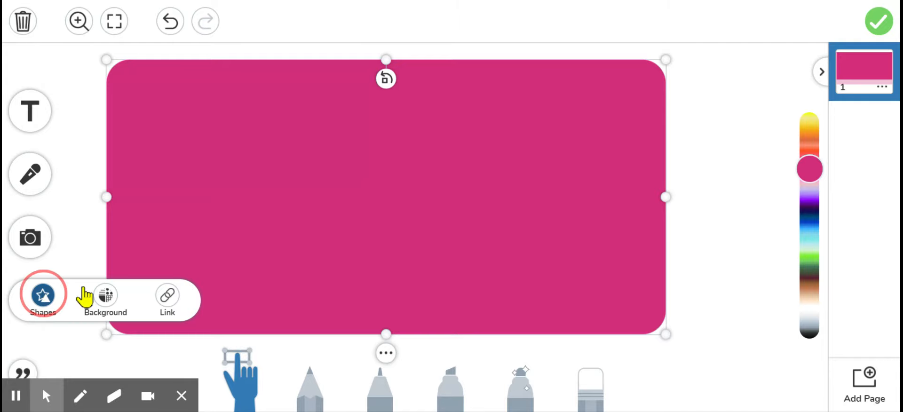
drag(820, 277, 830, 332)
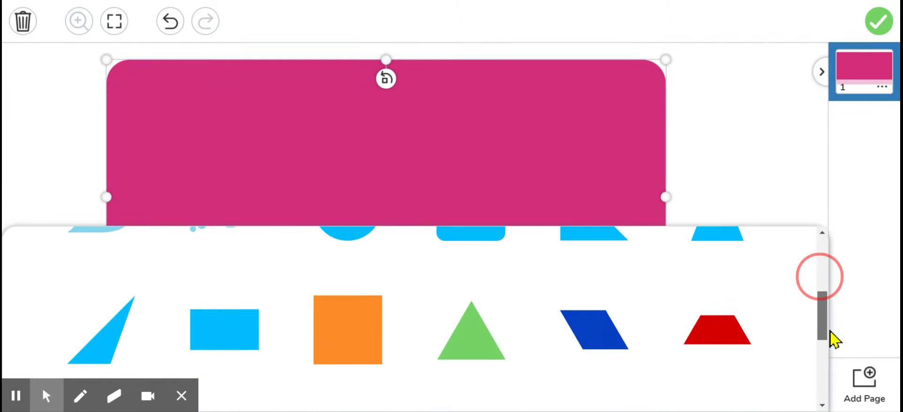
click(202, 328)
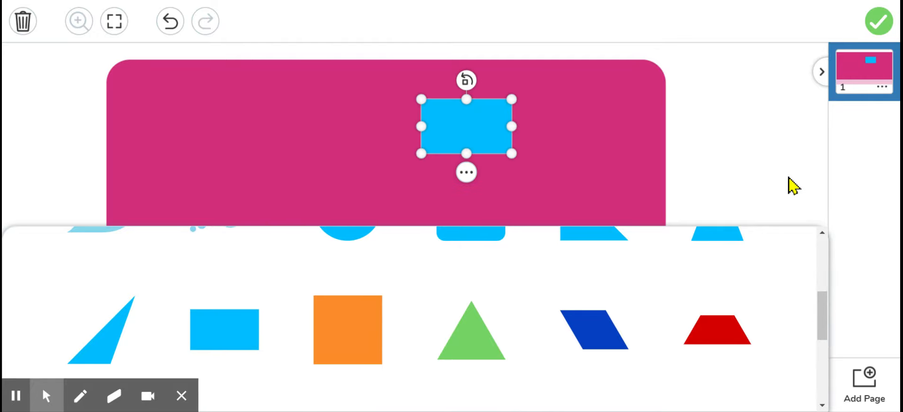
click(787, 178)
drag(480, 122, 437, 203)
click(423, 251)
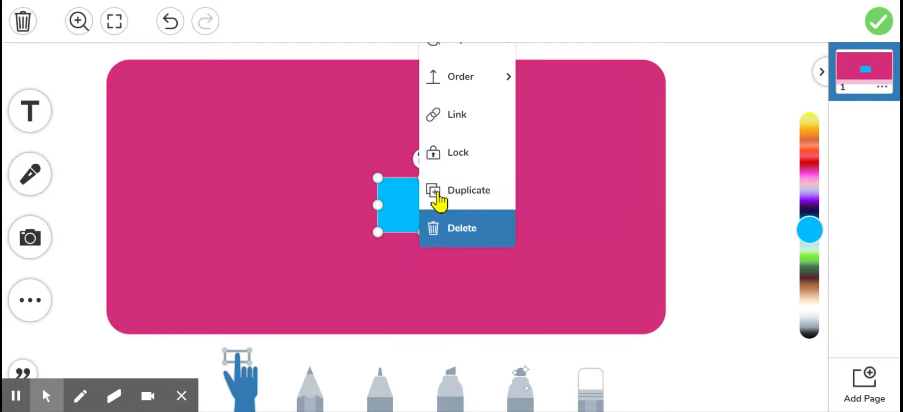
drag(403, 214, 397, 249)
- Recolour the small rectangle with a solid dark pink close to the large shape's colour and move it to the blank area right of that shape
click(418, 289)
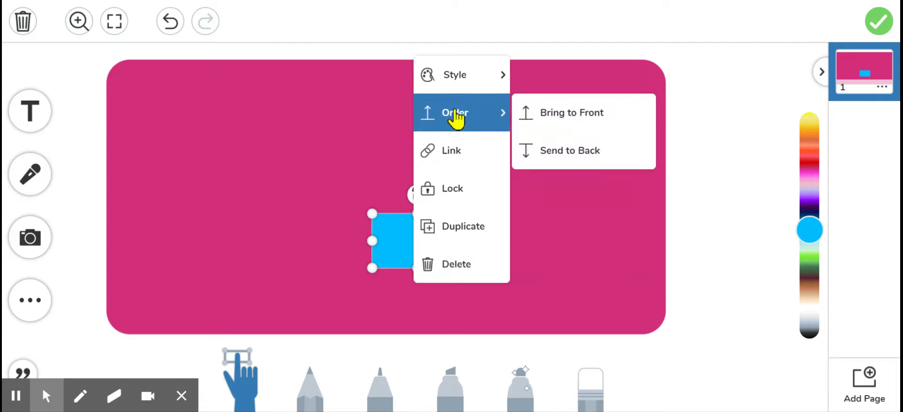
mouse_move(456, 76)
click(638, 74)
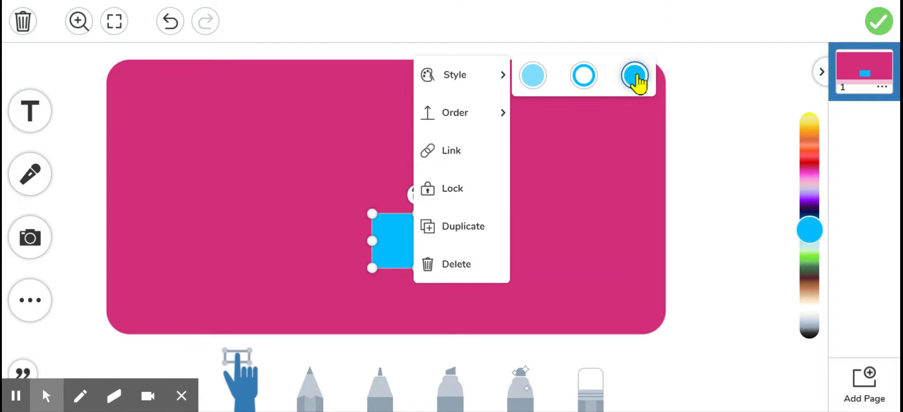
drag(812, 240, 808, 177)
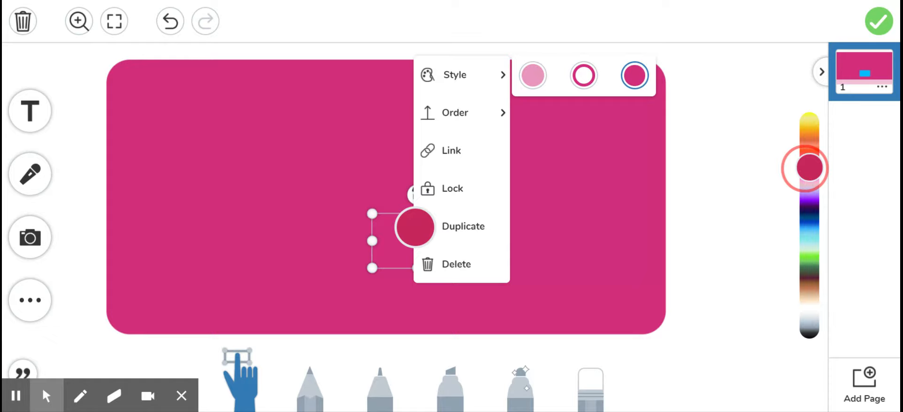
mouse_move(808, 177)
mouse_down()
mouse_move(714, 214)
mouse_move(798, 178)
mouse_move(811, 187)
mouse_move(815, 157)
mouse_move(814, 183)
mouse_move(814, 160)
mouse_move(808, 168)
mouse_up()
click(809, 165)
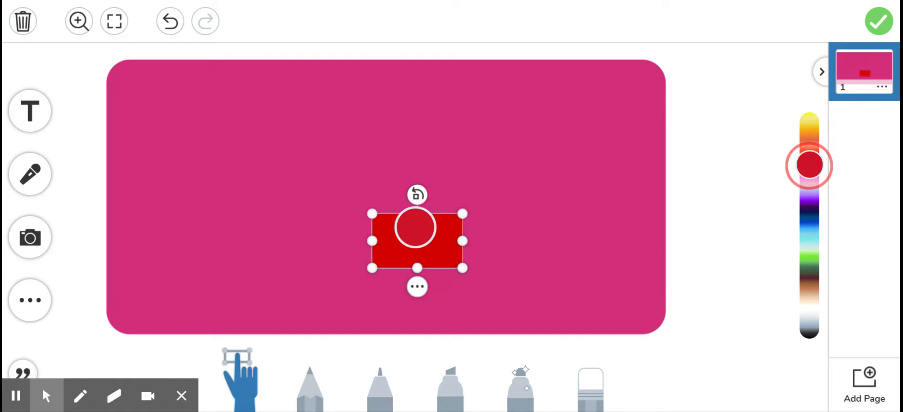
mouse_move(809, 166)
mouse_down()
mouse_move(812, 151)
mouse_move(816, 166)
mouse_up()
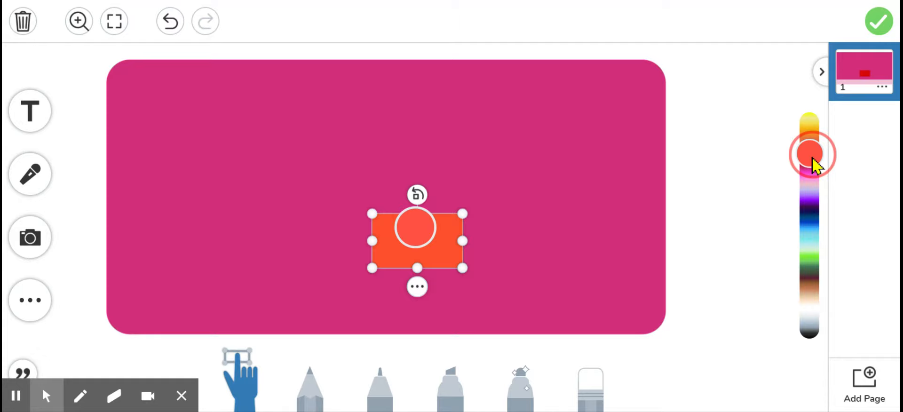
drag(811, 154, 811, 175)
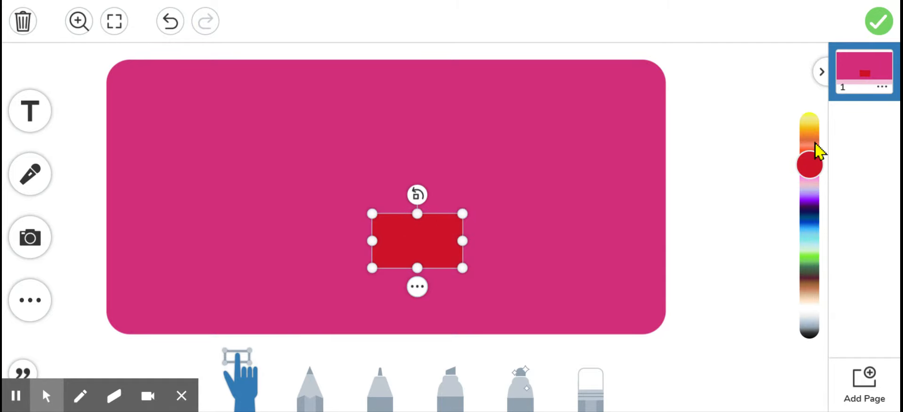
drag(813, 165, 783, 93)
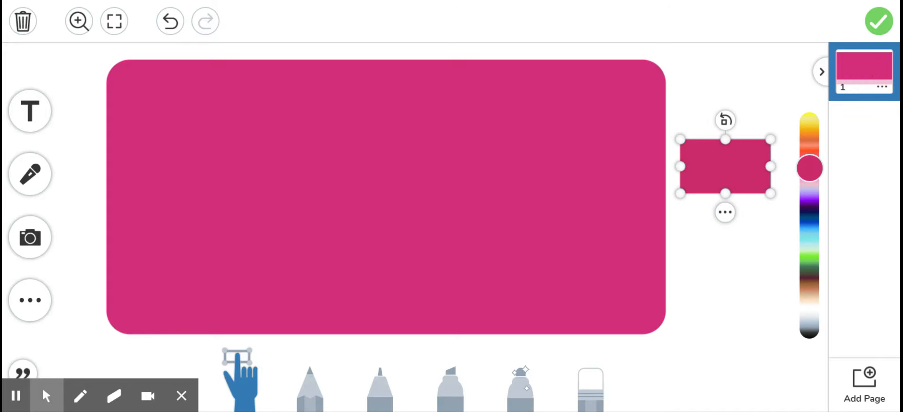
click(703, 250)
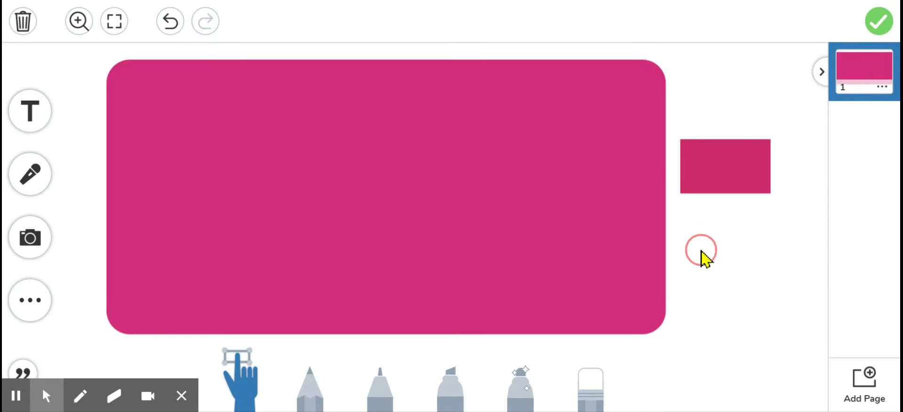
- Rotate the small dark pink rectangle upright and reshape it into a taller, narrower tab beside the large pink shape
click(719, 164)
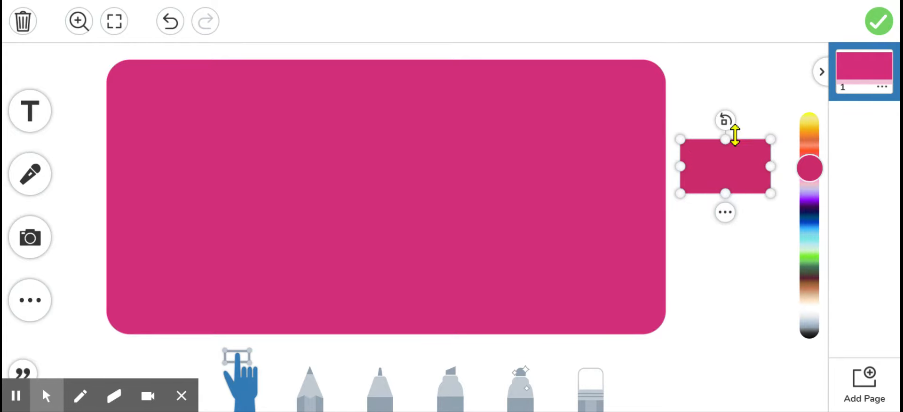
drag(726, 120, 759, 181)
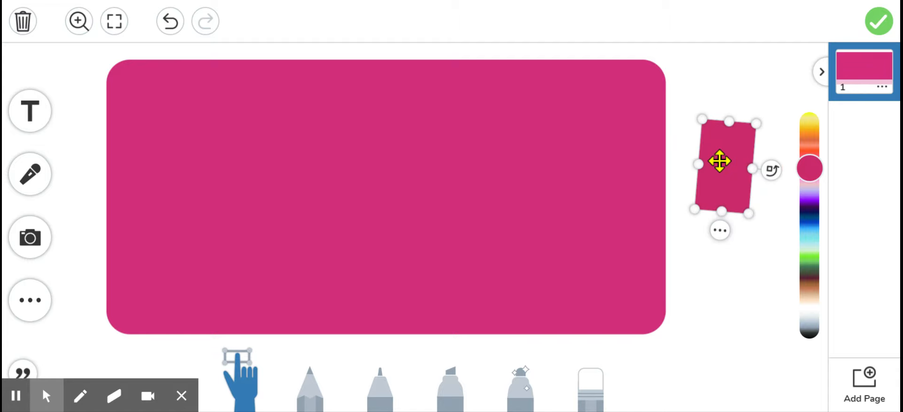
drag(730, 121, 731, 94)
drag(750, 156, 741, 154)
drag(729, 123, 707, 110)
- Straighten the narrow tab to vertical and move it against the upper part of the large shape's right edge
click(738, 143)
drag(737, 143, 738, 141)
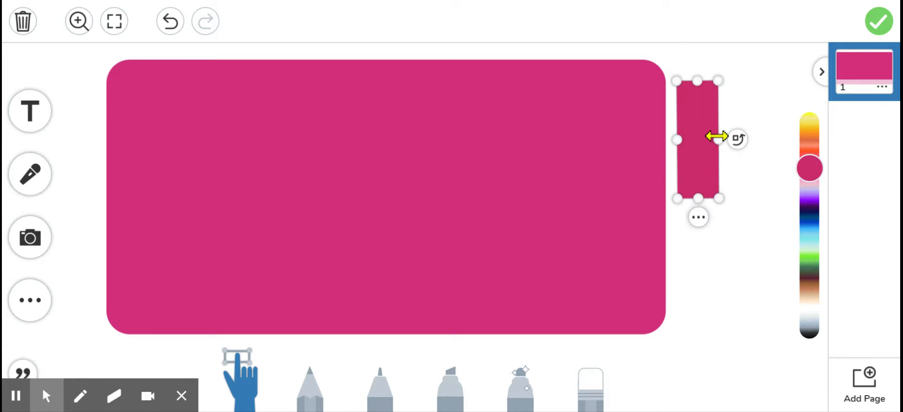
click(736, 144)
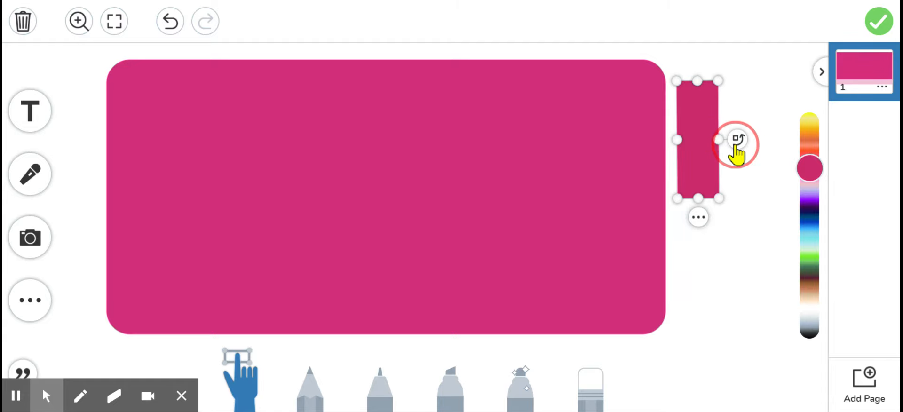
drag(737, 144, 736, 148)
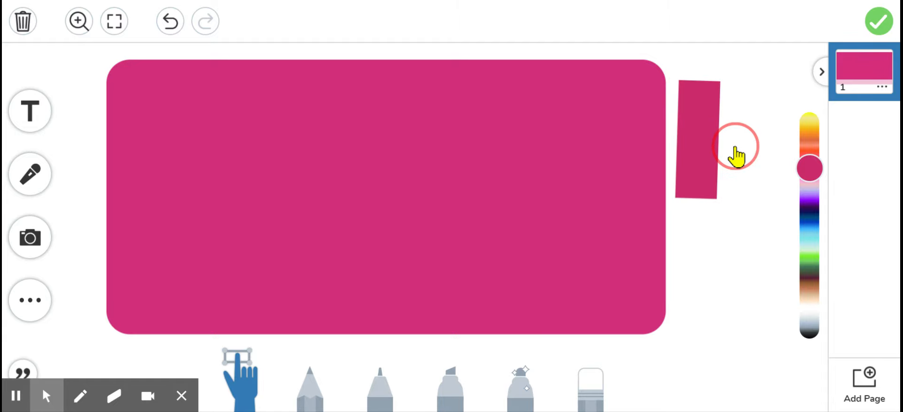
drag(736, 146, 736, 144)
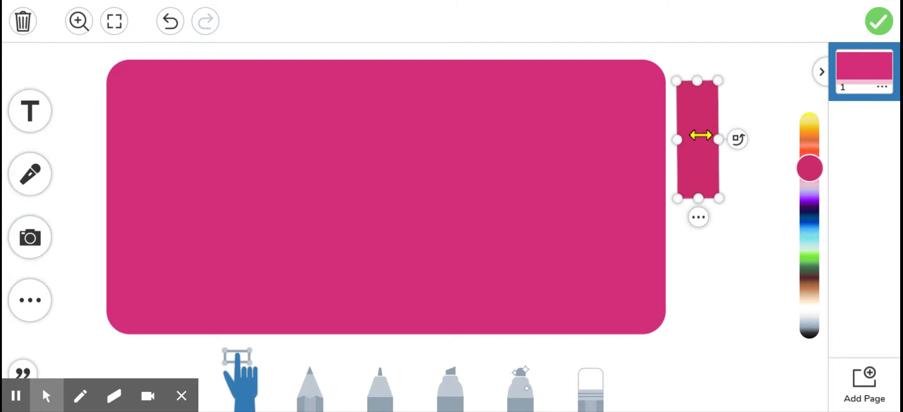
drag(696, 124, 684, 124)
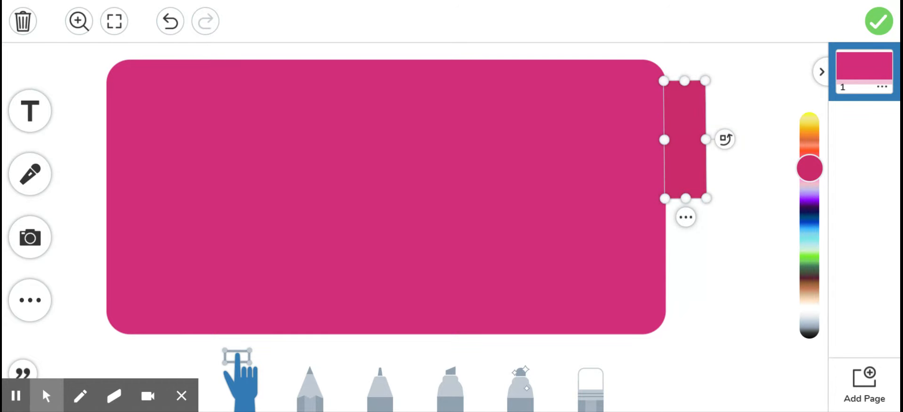
- Duplicate the tab and align the copy below the original along the large shape's right edge, leaving a small gap between them
click(684, 218)
click(656, 165)
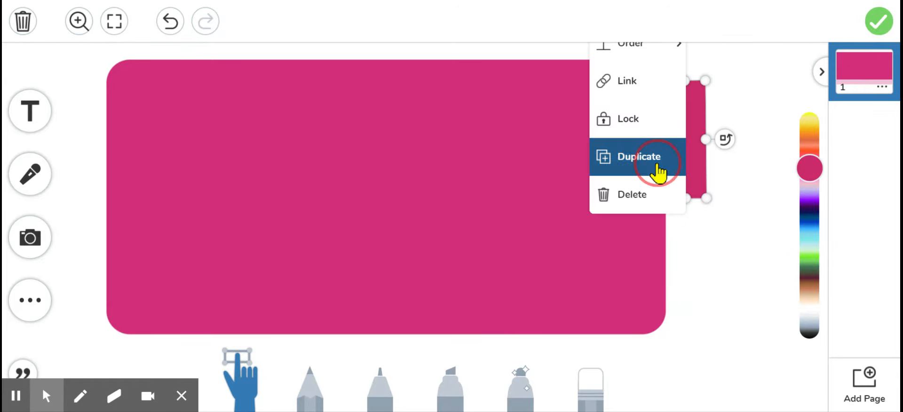
drag(701, 152, 691, 260)
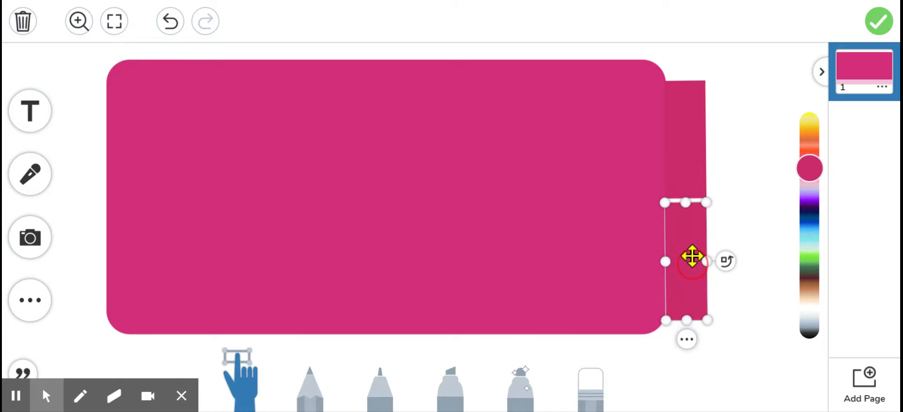
click(694, 173)
drag(694, 173, 695, 168)
click(731, 190)
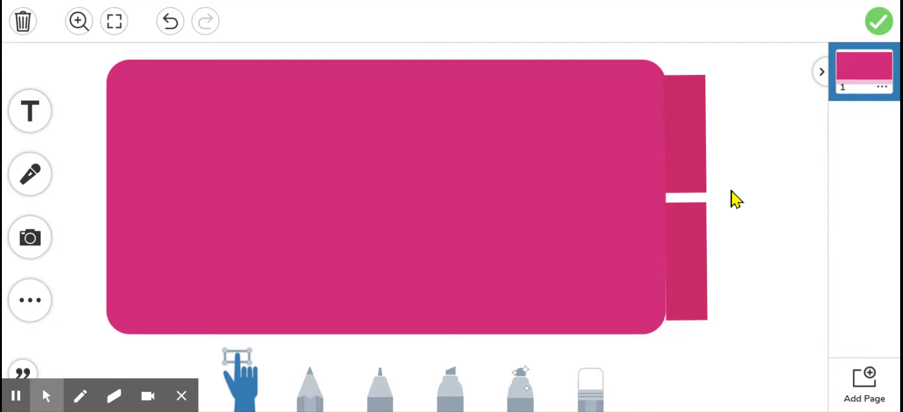
drag(693, 248, 692, 245)
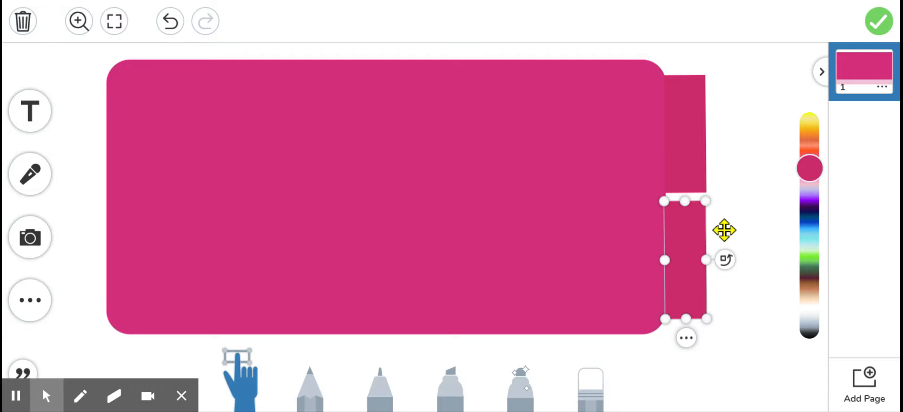
click(724, 230)
- Insert a blue rounded square and place it just below the centre of the large pink shape
click(38, 309)
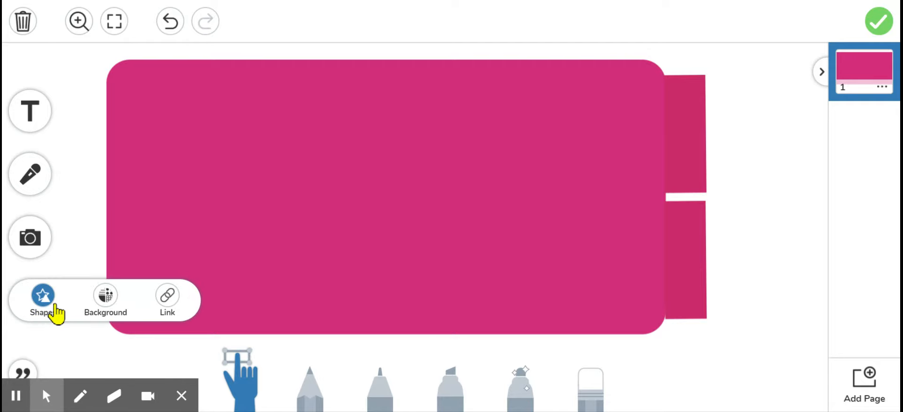
click(47, 303)
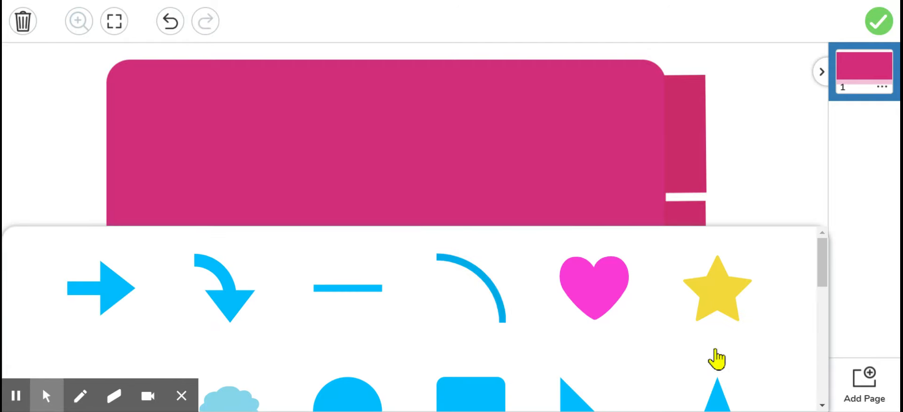
drag(822, 282, 823, 317)
click(462, 267)
click(778, 188)
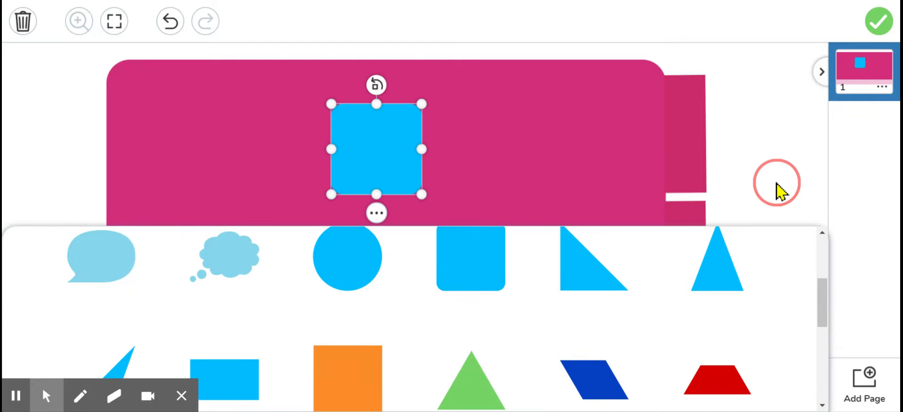
drag(395, 146, 392, 266)
- Give the blue rounded square the solid fill style and colour it white
click(368, 314)
mouse_move(449, 106)
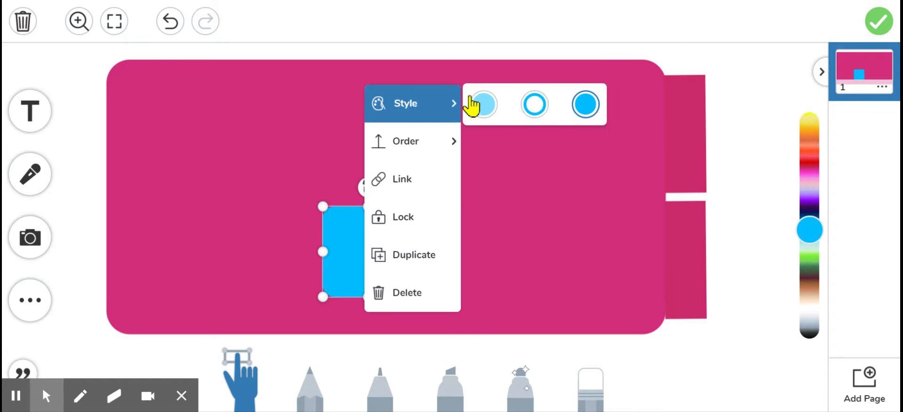
click(584, 100)
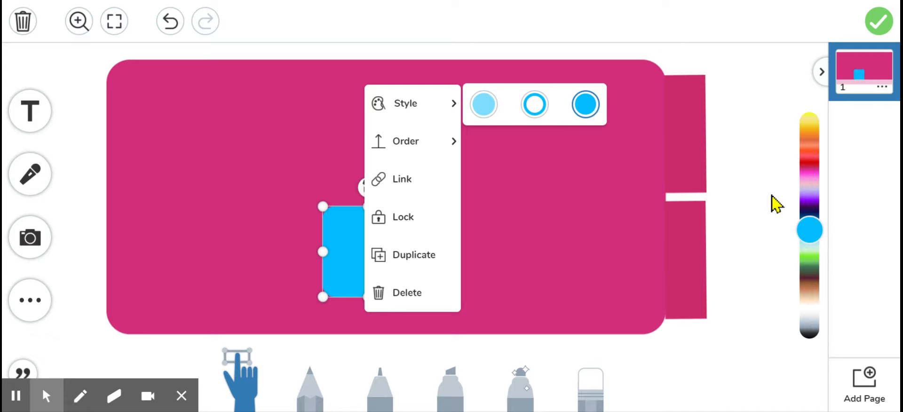
click(818, 235)
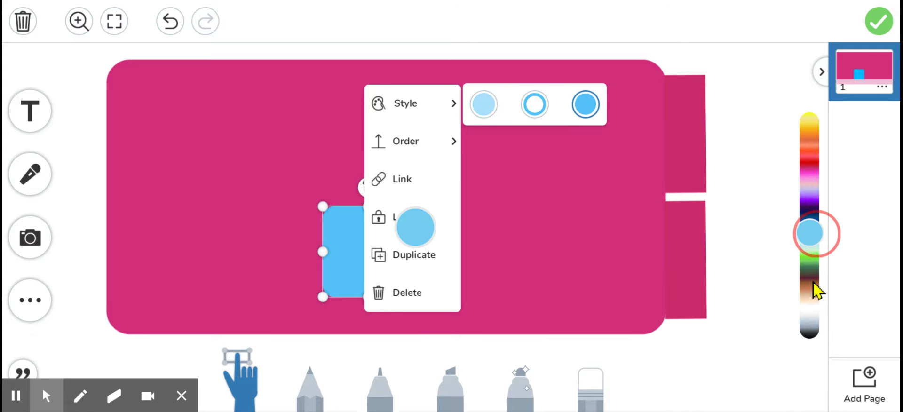
drag(805, 311, 806, 309)
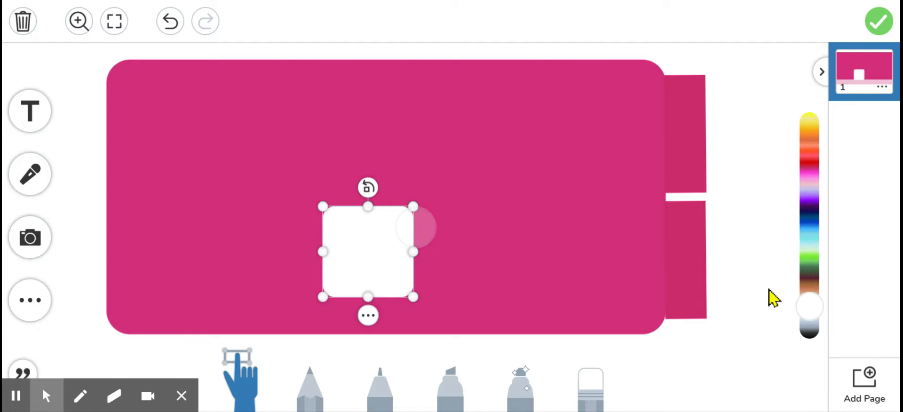
- Stretch the white rounded square into a wide panel that leaves an even pink border inside the large shape
drag(374, 252, 375, 194)
drag(323, 146, 128, 77)
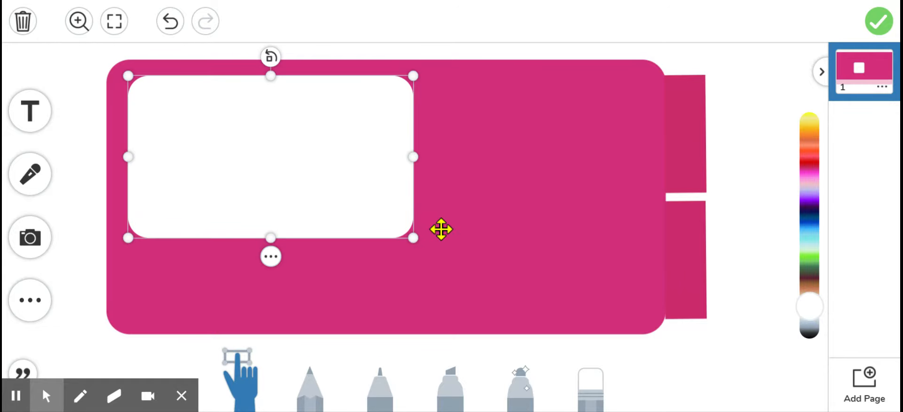
drag(412, 237, 650, 309)
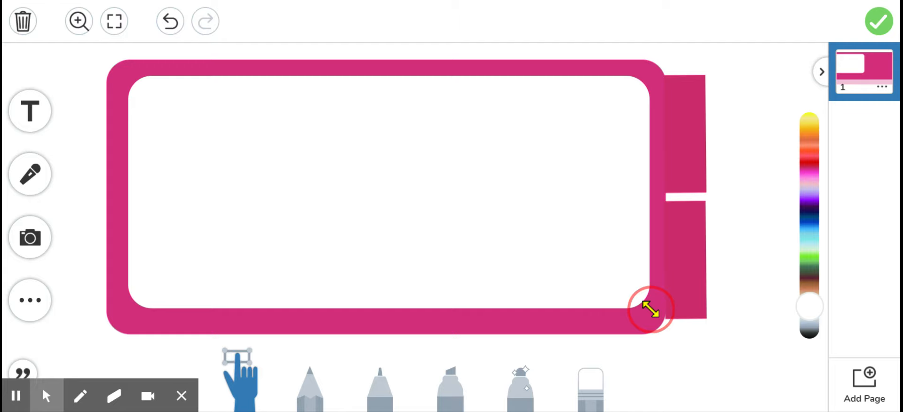
- Lock the large pink shape and the white panel on top of it
click(466, 62)
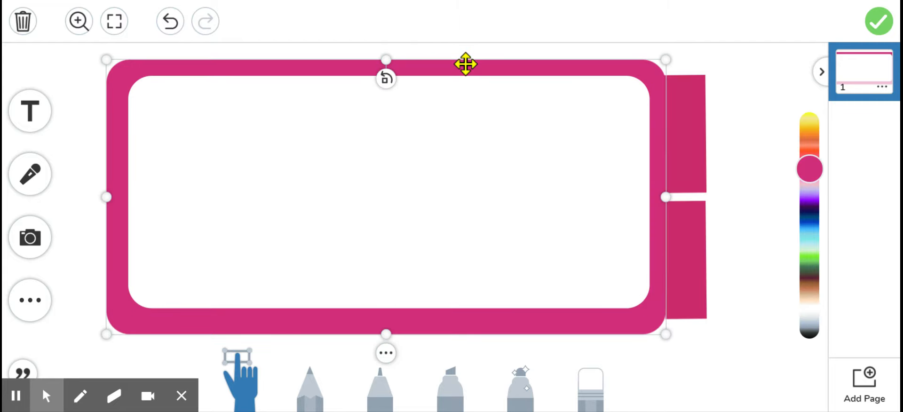
click(385, 354)
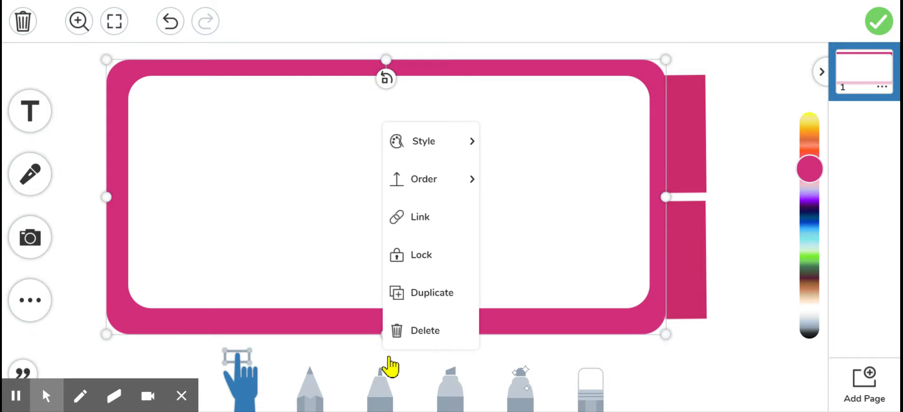
click(440, 256)
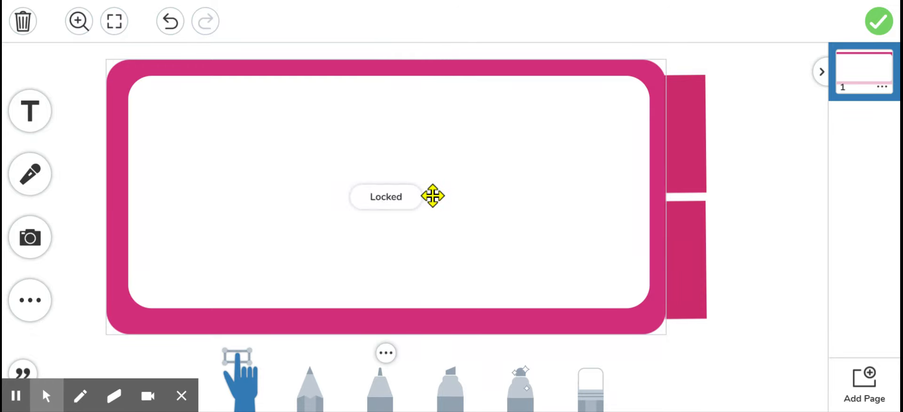
click(433, 196)
click(390, 329)
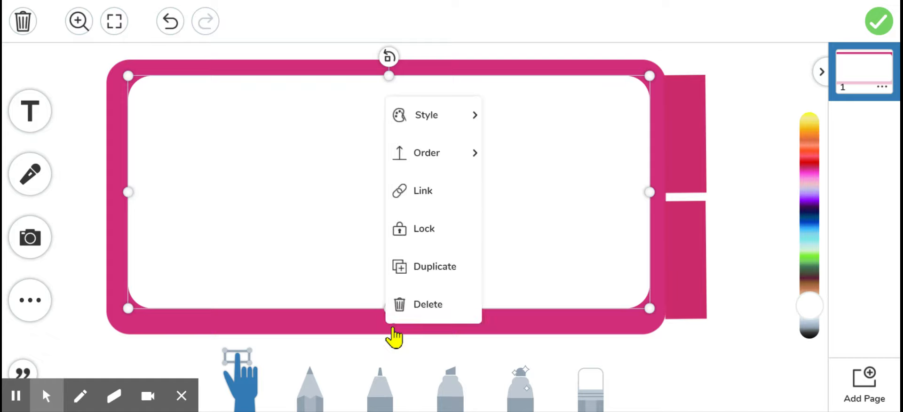
click(409, 230)
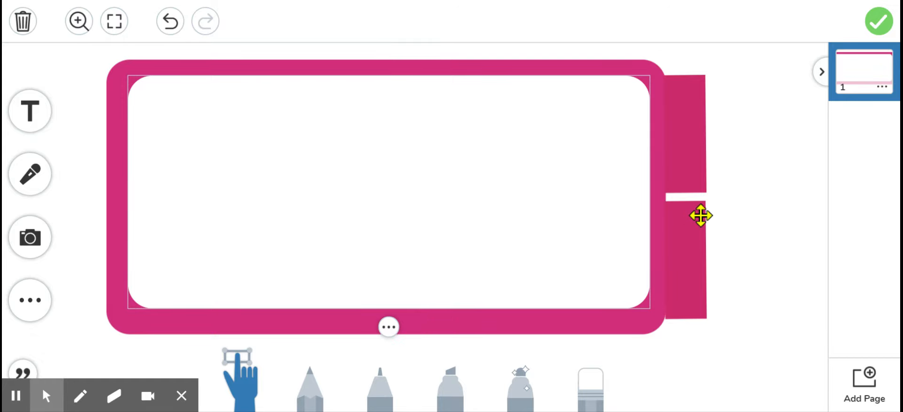
click(782, 179)
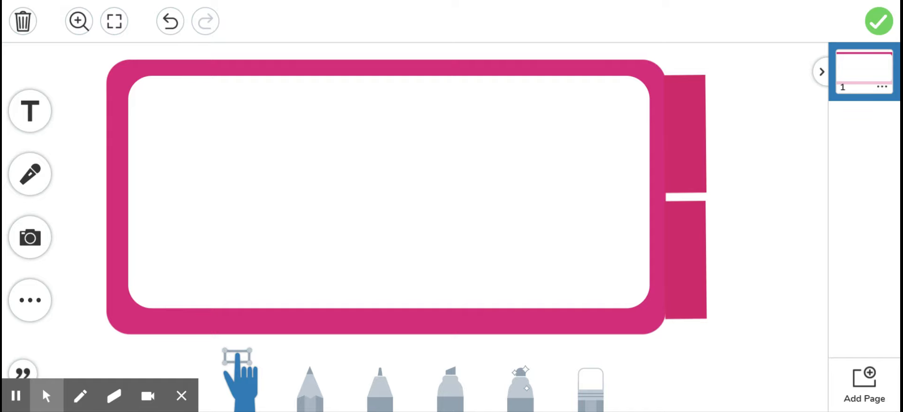
- Insert another blue rounded square, widen it slightly and place it at the lower left of the white panel
click(30, 301)
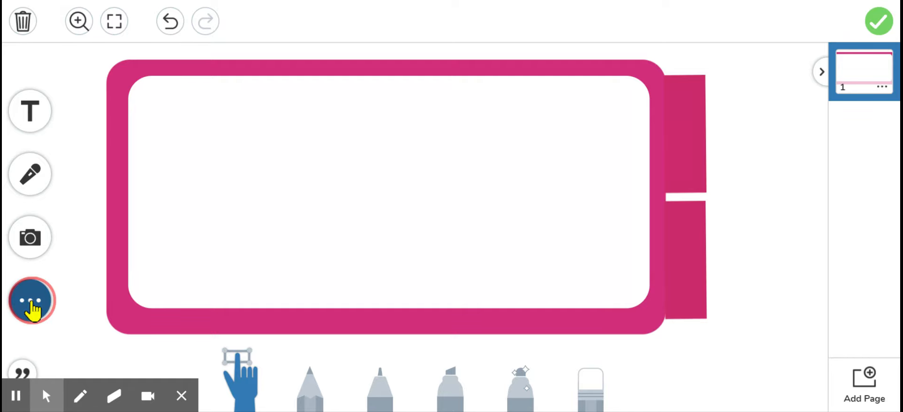
click(38, 305)
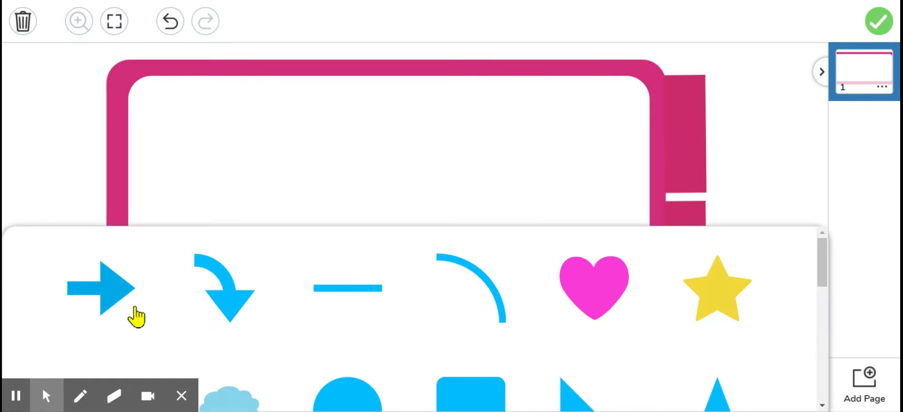
click(447, 394)
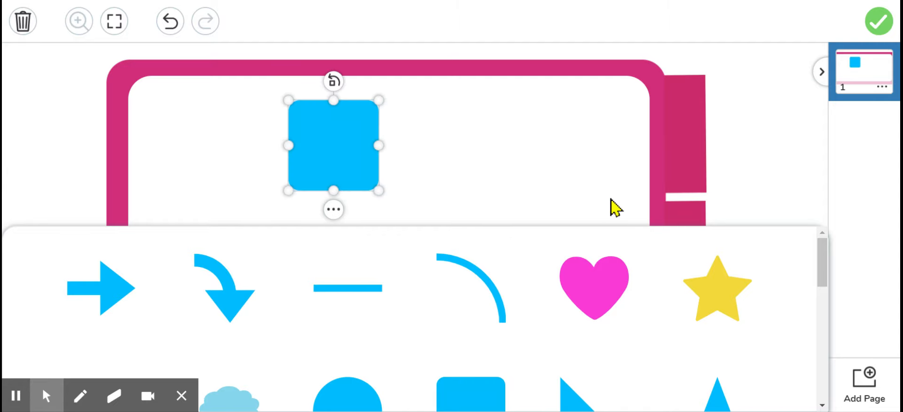
click(821, 163)
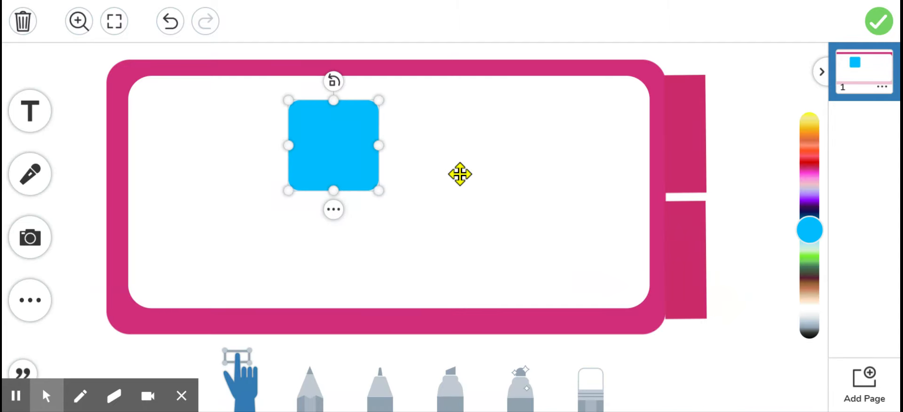
drag(332, 152, 192, 137)
drag(232, 179, 246, 183)
drag(198, 146, 206, 230)
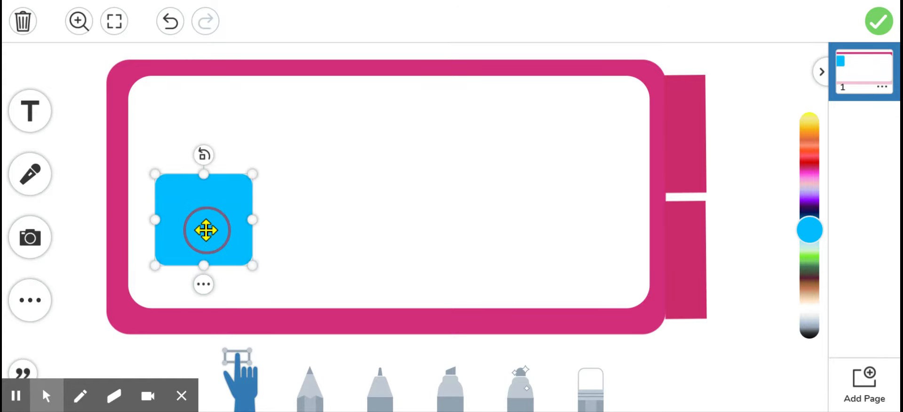
- Recolour the blue rounded square bright pink with the solid fill style and move it to the white panel's upper-left corner
click(204, 285)
click(271, 74)
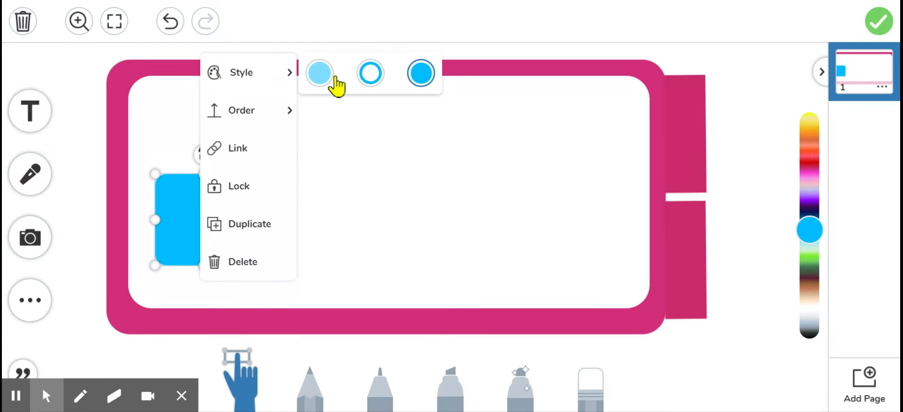
click(423, 73)
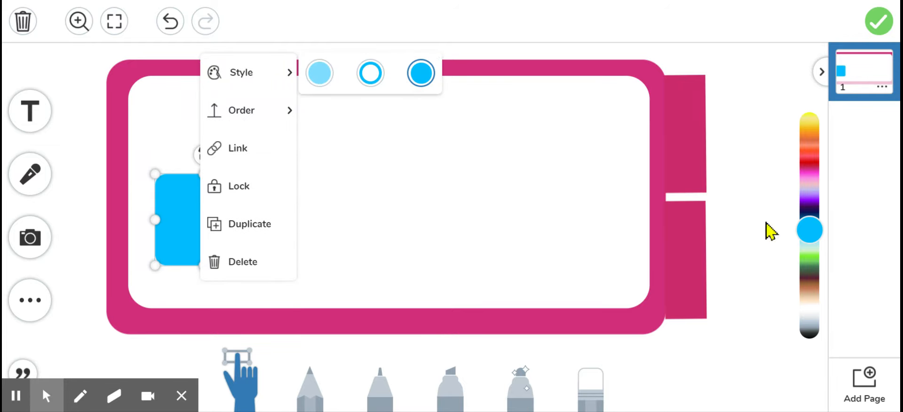
click(818, 233)
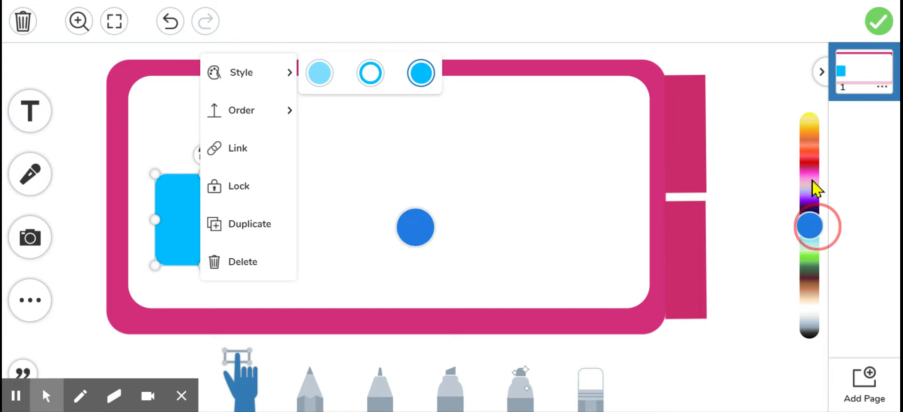
drag(818, 227, 817, 225)
drag(813, 182, 810, 155)
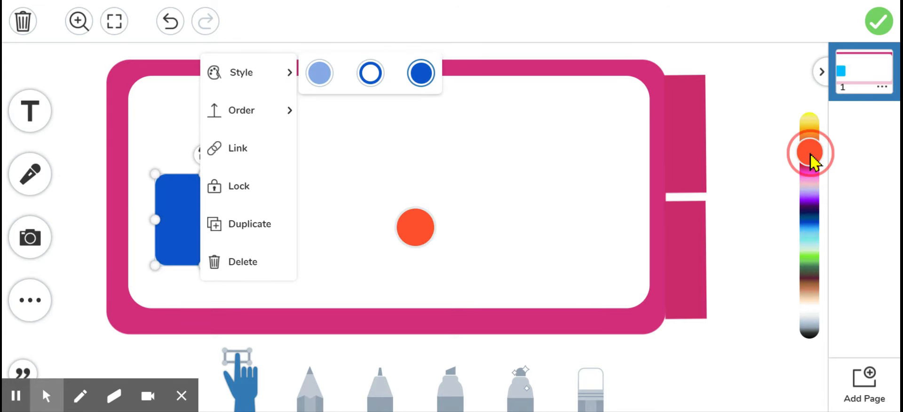
drag(810, 153, 818, 175)
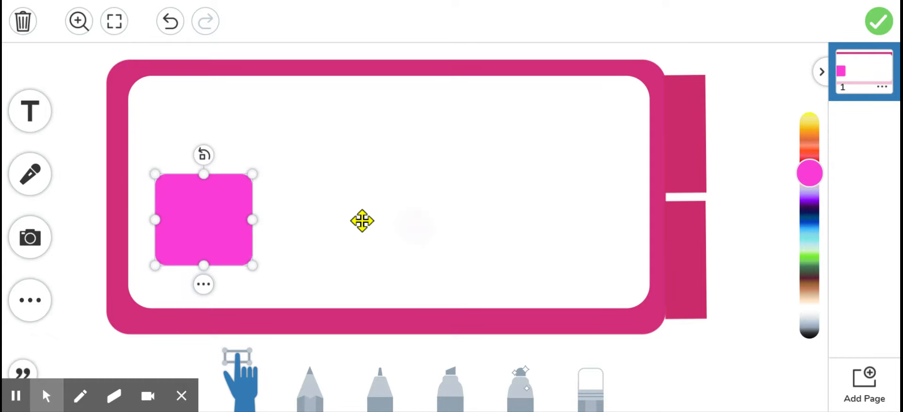
drag(200, 206, 193, 123)
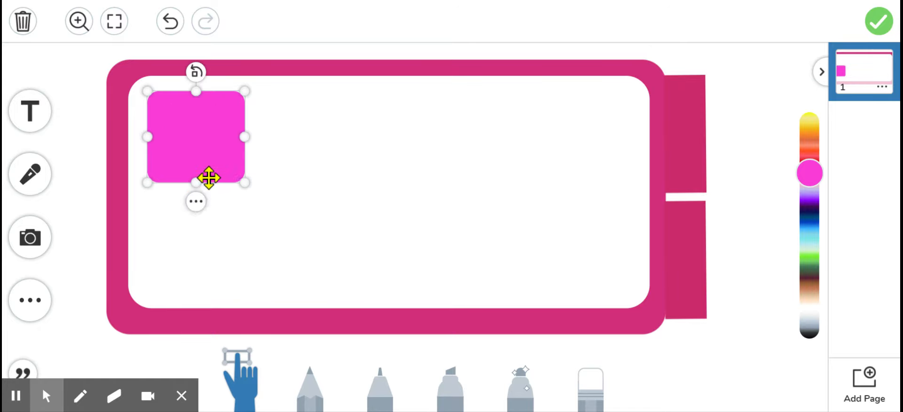
- Duplicate the bright pink block twice and space the copies out to form a top row of three
click(196, 203)
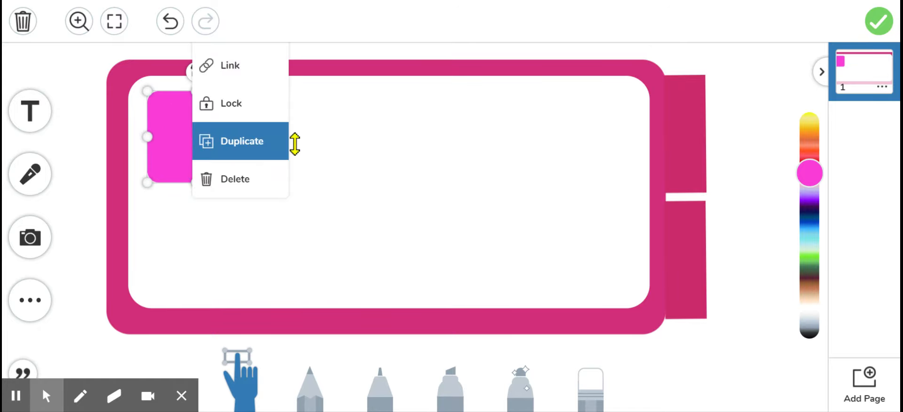
click(254, 146)
drag(279, 141, 373, 136)
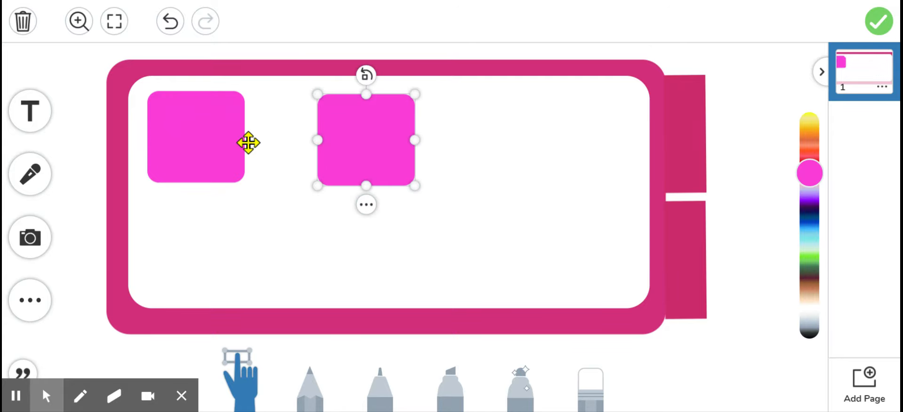
click(366, 205)
click(410, 145)
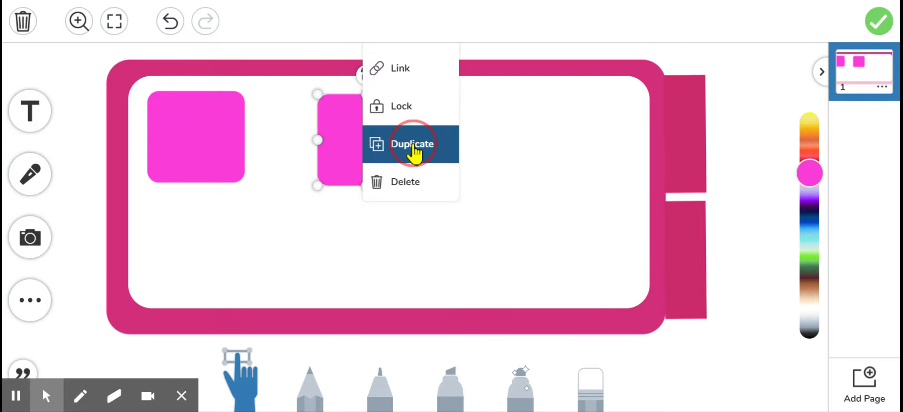
click(374, 151)
drag(391, 159, 518, 140)
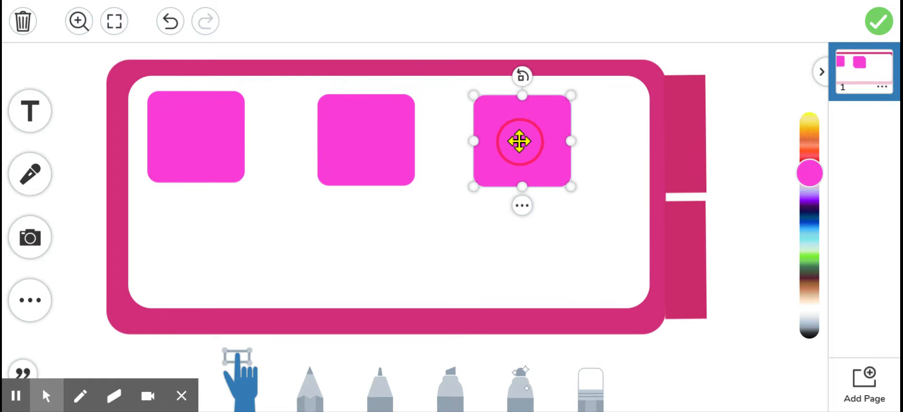
- Enlarge the three top-row blocks, mainly in width, and shift the third one closer to the panel's right edge
click(221, 141)
drag(245, 182, 265, 187)
click(400, 172)
drag(414, 186, 440, 188)
click(524, 176)
drag(570, 185, 605, 188)
drag(551, 155, 572, 153)
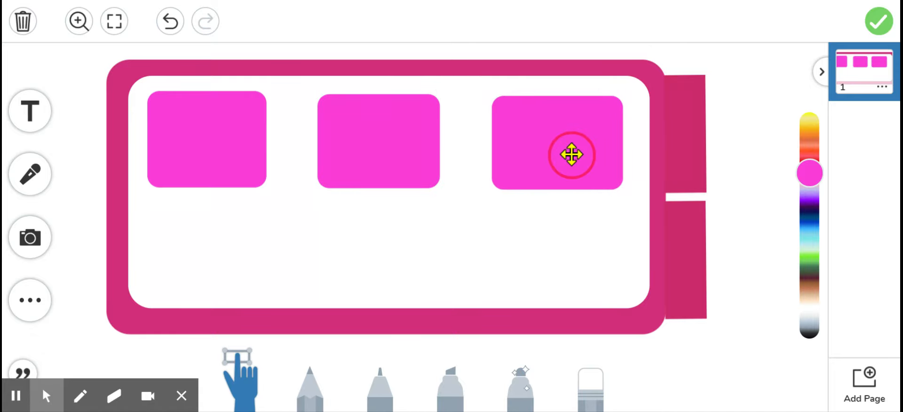
click(404, 138)
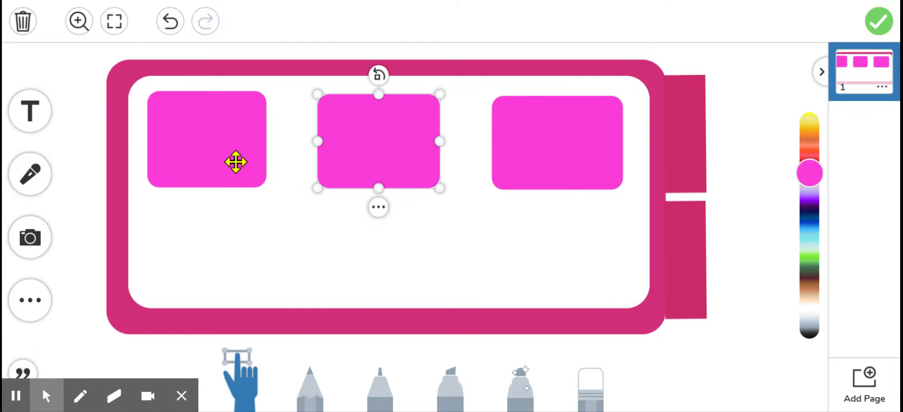
- Make three duplicates of the top row's right-hand block
click(557, 173)
click(559, 208)
click(532, 155)
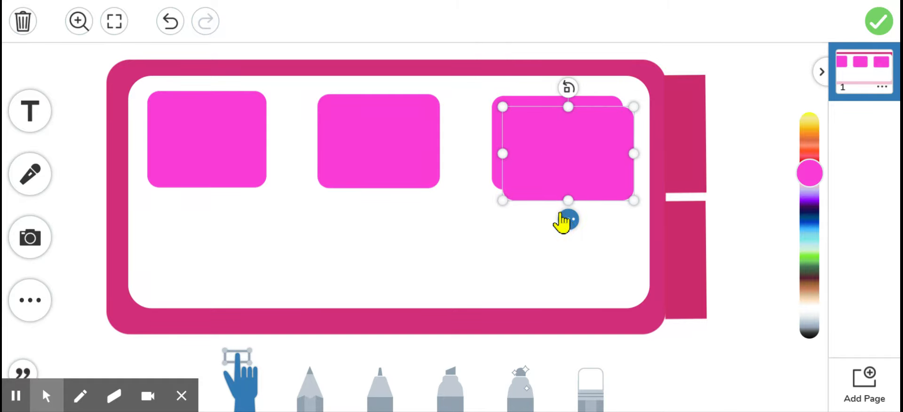
click(569, 218)
click(564, 165)
click(582, 229)
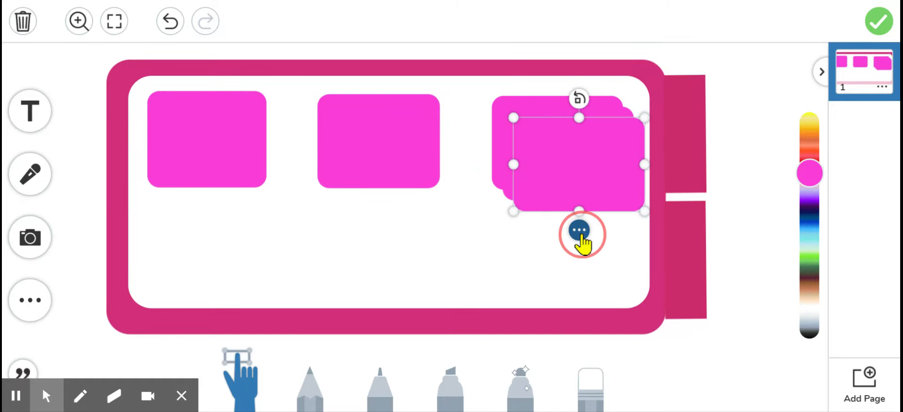
click(563, 175)
- Arrange the three copies as a second row, one beneath each top-row block
drag(599, 163, 222, 235)
drag(572, 189, 379, 262)
click(546, 175)
drag(546, 178, 537, 260)
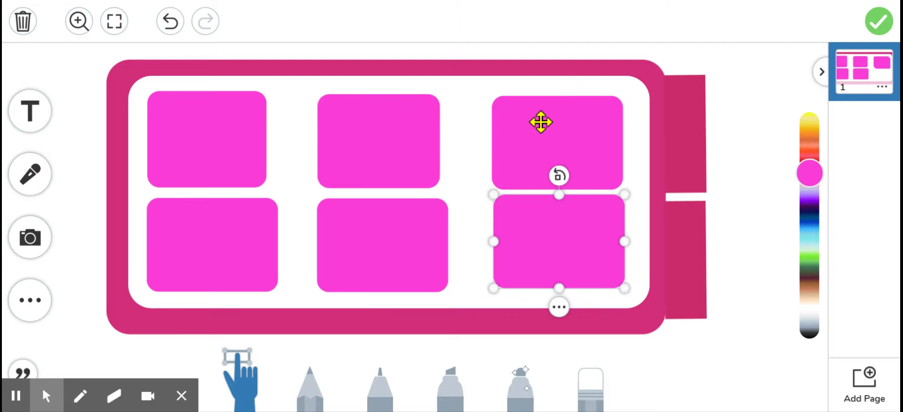
- Lock the lower-right block and unlock it again
click(559, 308)
click(535, 209)
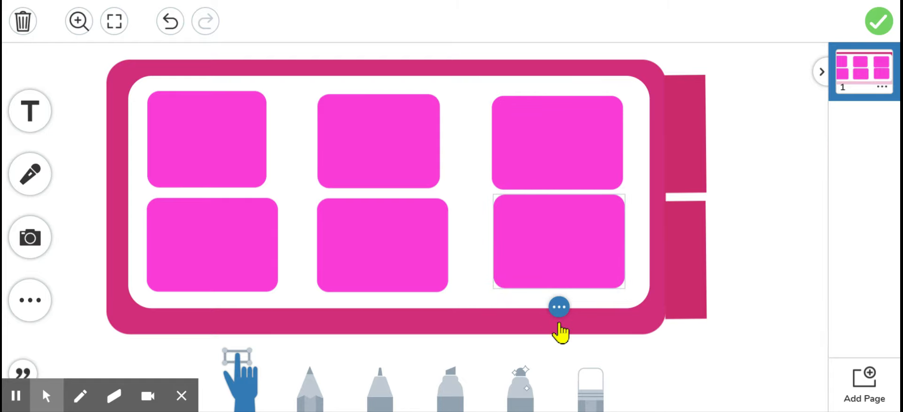
click(559, 308)
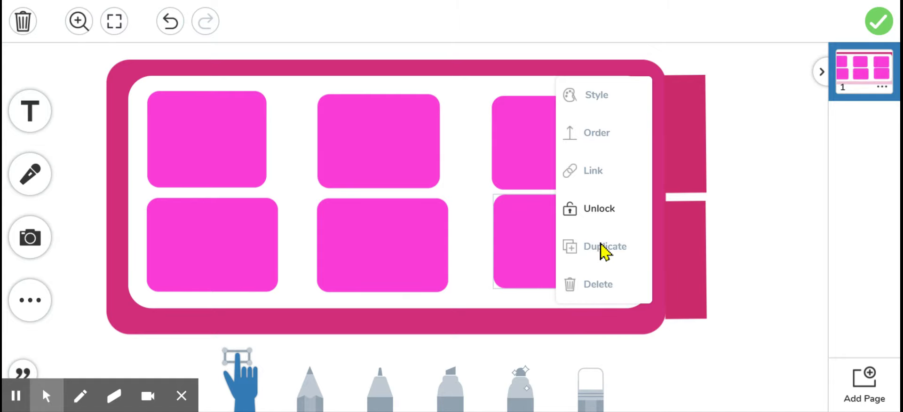
click(582, 210)
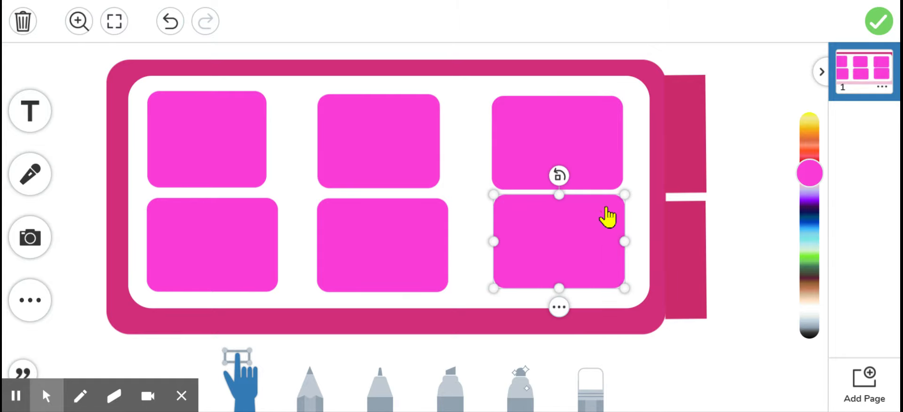
- Delete the lower-right block and replace it with a duplicate of the block above it
click(559, 307)
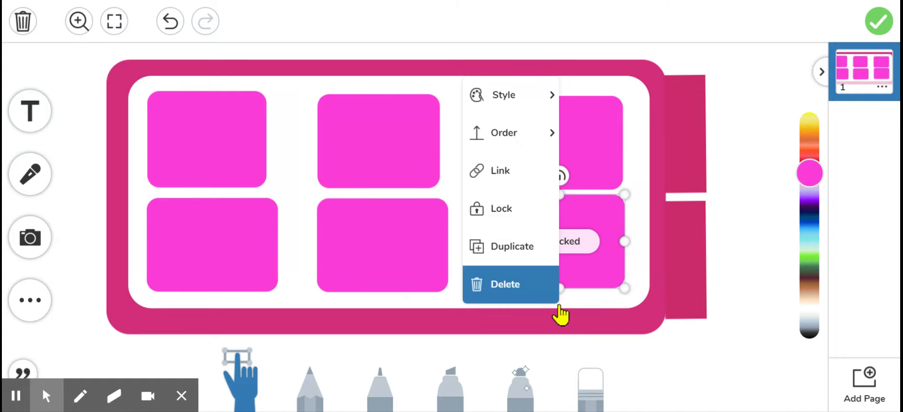
click(527, 295)
click(544, 176)
click(557, 212)
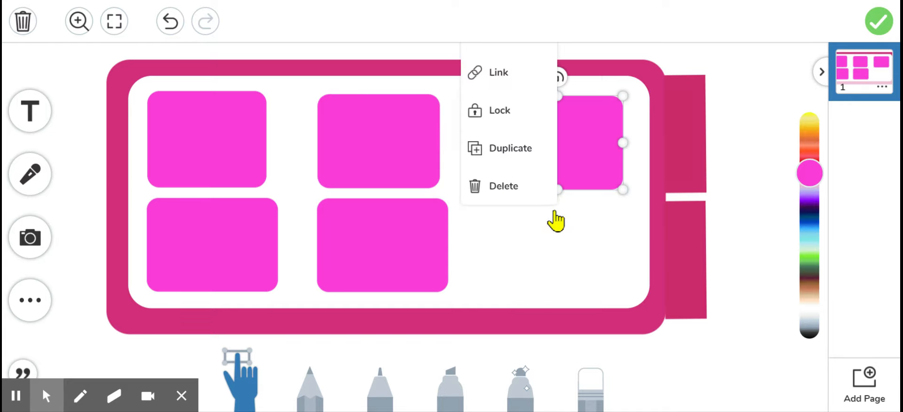
click(523, 150)
drag(572, 156, 561, 246)
click(470, 170)
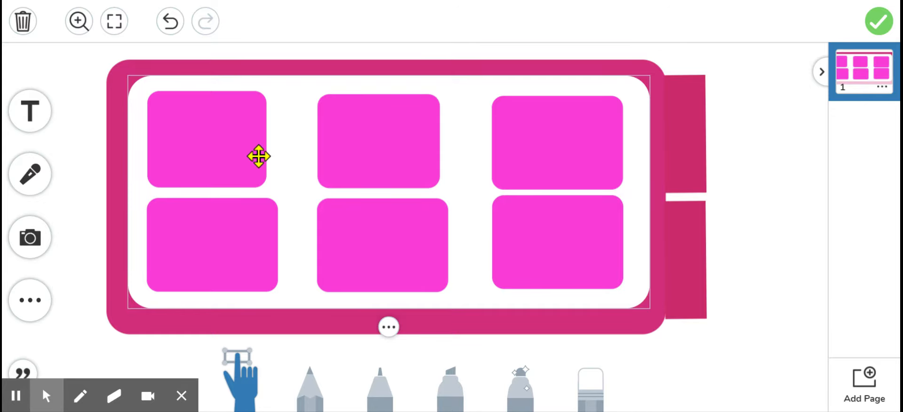
click(238, 151)
click(207, 206)
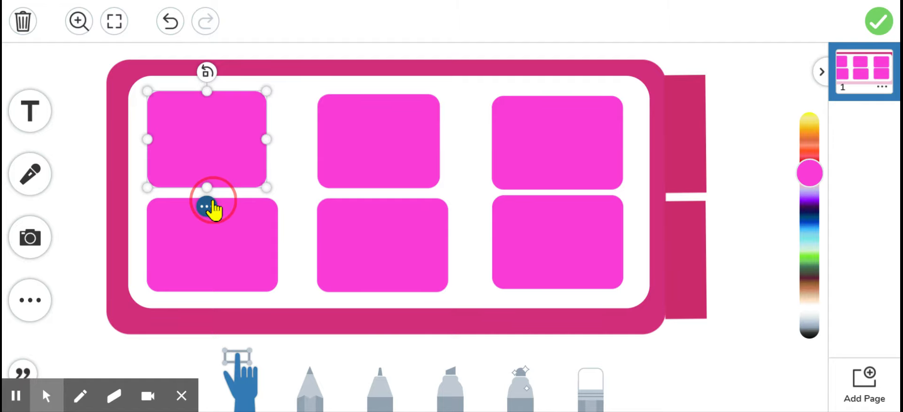
click(213, 260)
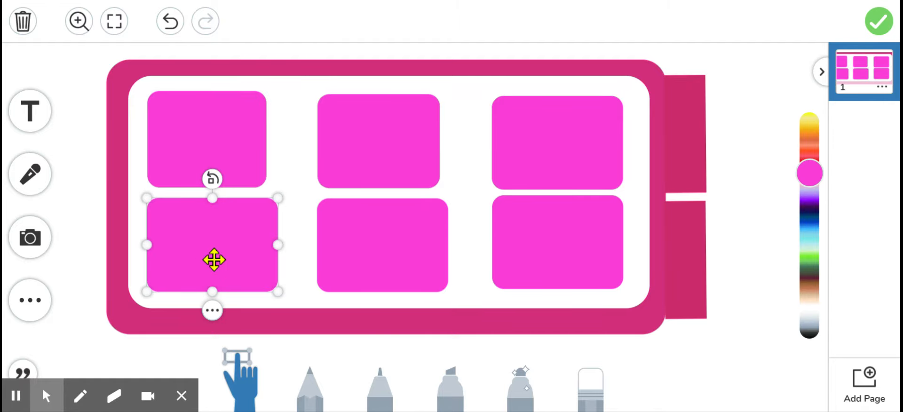
click(212, 310)
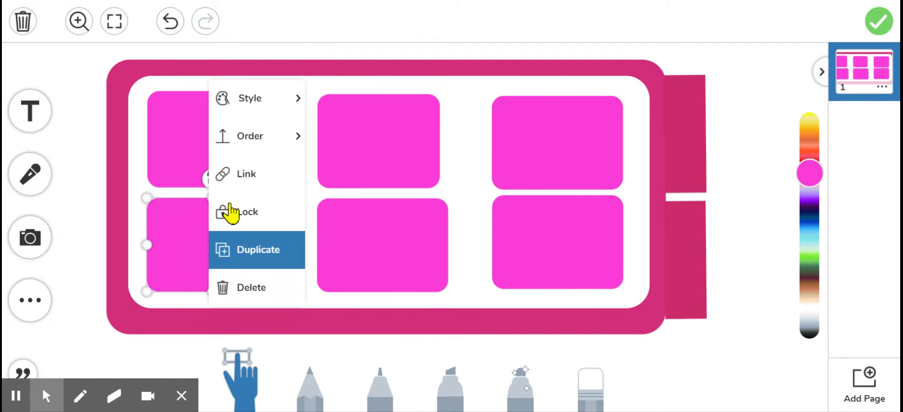
click(256, 96)
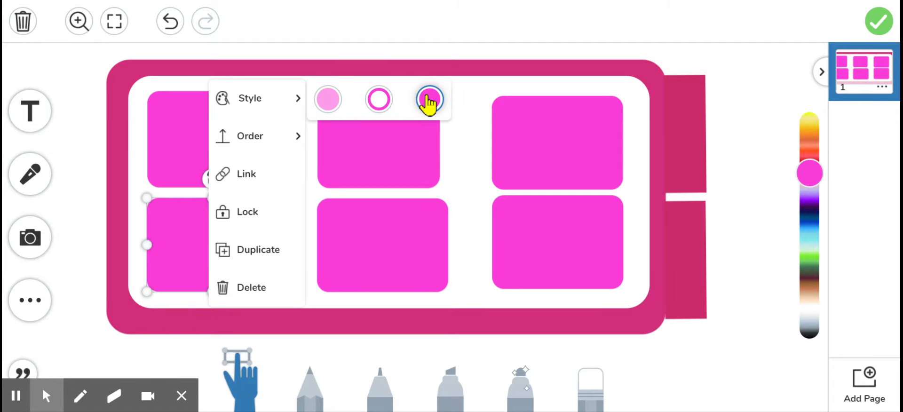
click(176, 272)
- Lock the lower and upper blocks in the left column
click(211, 312)
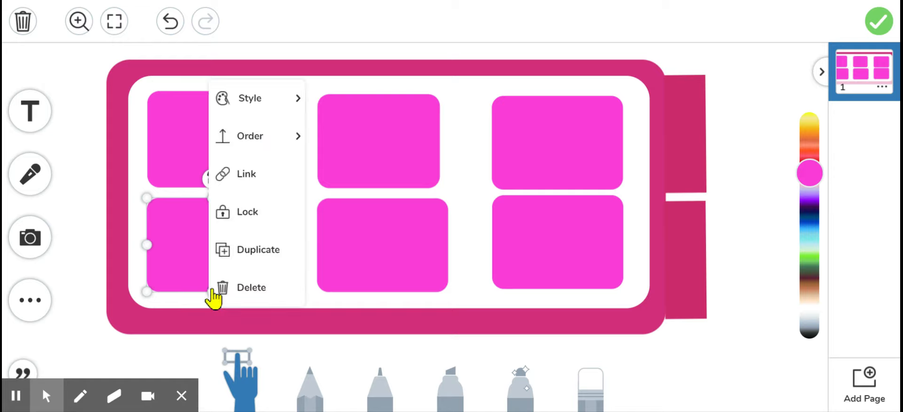
click(240, 212)
click(222, 163)
click(210, 204)
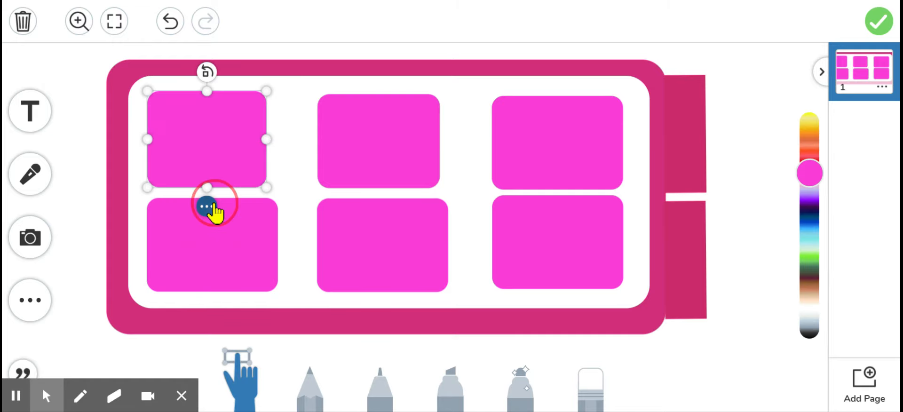
click(246, 116)
- Lock the upper and lower blocks in the middle column
click(365, 136)
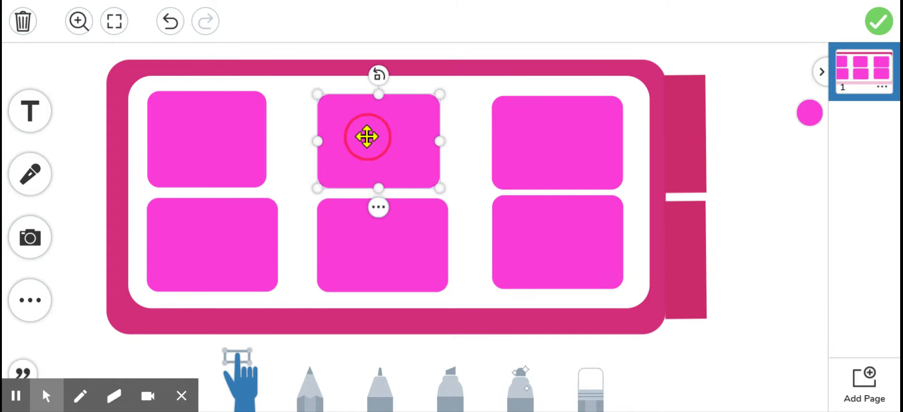
click(376, 207)
click(405, 113)
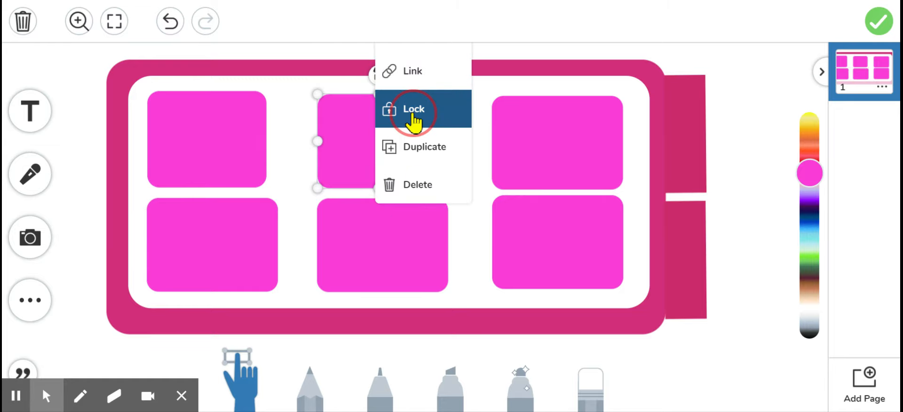
click(403, 245)
click(383, 311)
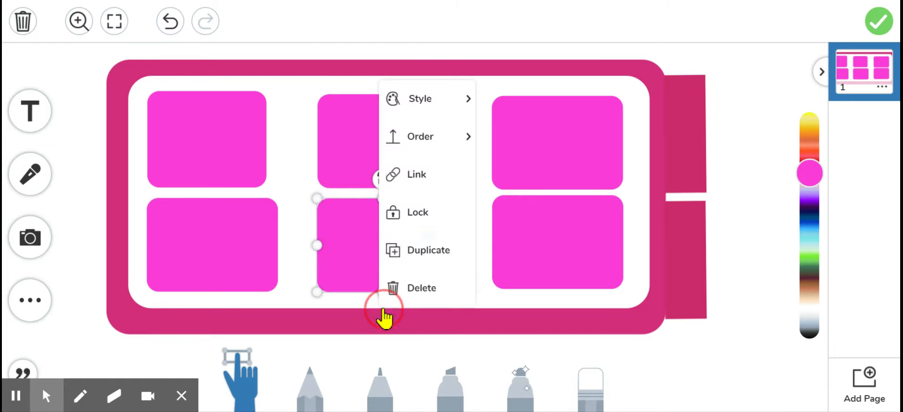
mouse_move(416, 149)
click(419, 210)
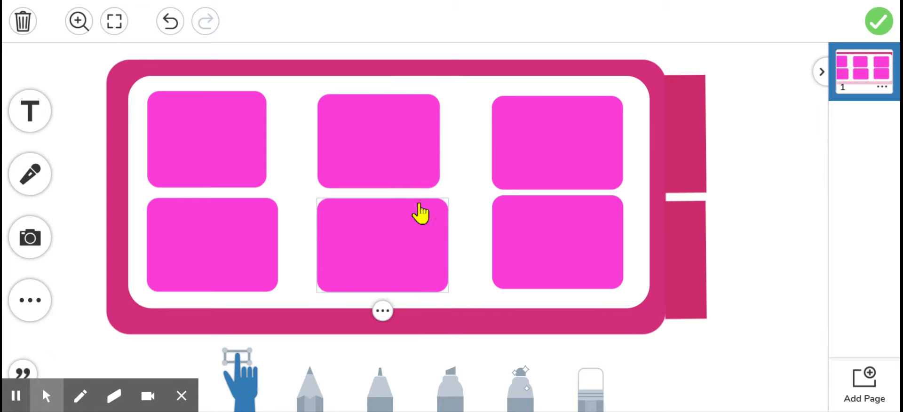
- Lock the upper and lower blocks in the right column
click(598, 158)
click(557, 208)
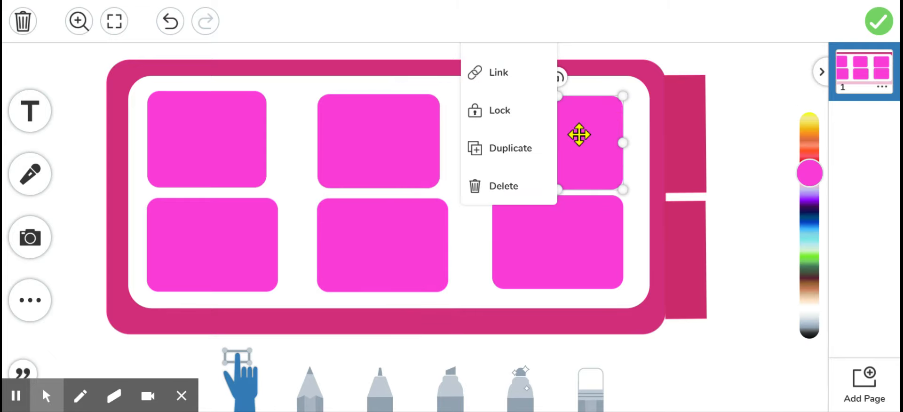
click(531, 118)
click(560, 238)
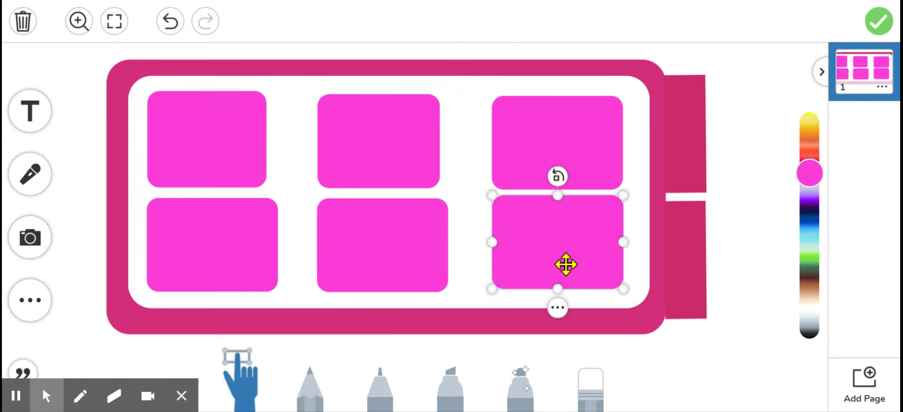
click(559, 305)
click(534, 210)
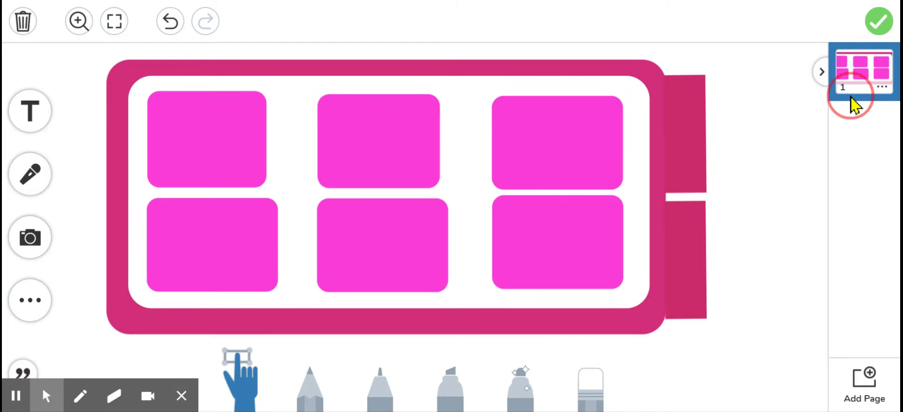
click(867, 99)
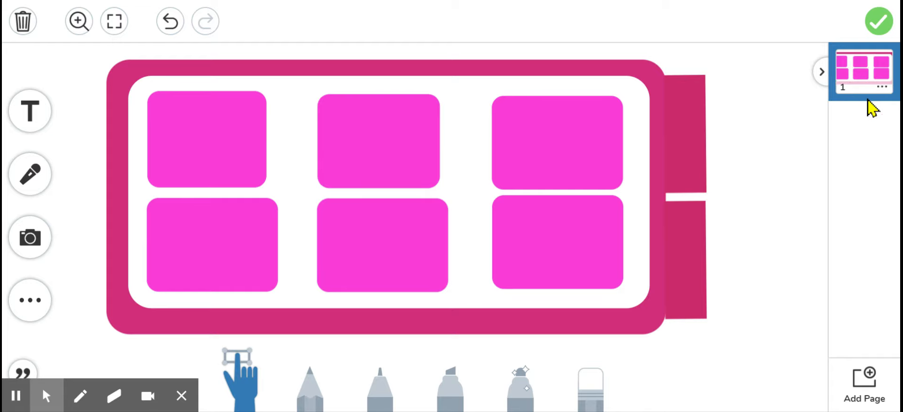
- Duplicate page 1 of the template, check the original page, and return to the copy on page 2
click(874, 85)
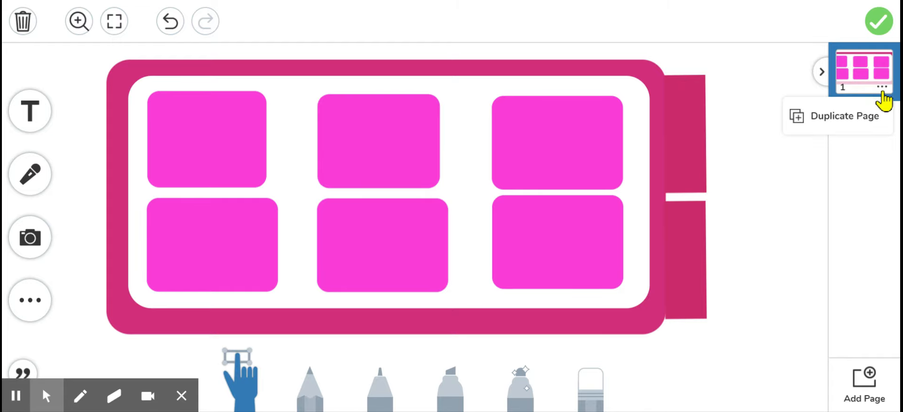
click(849, 135)
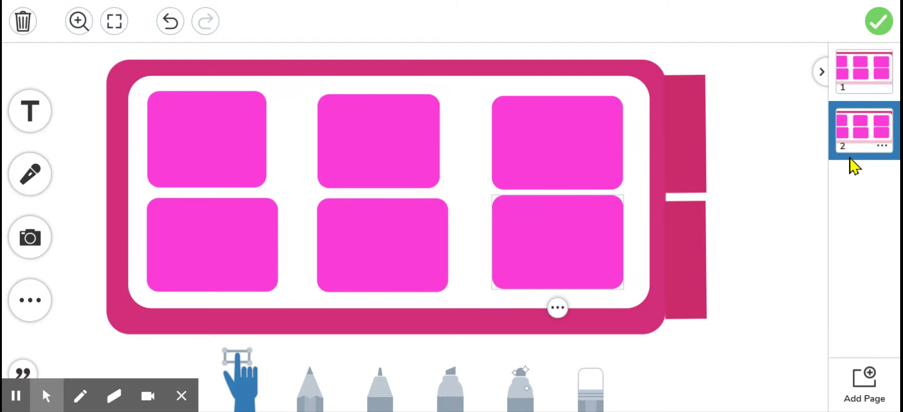
click(868, 99)
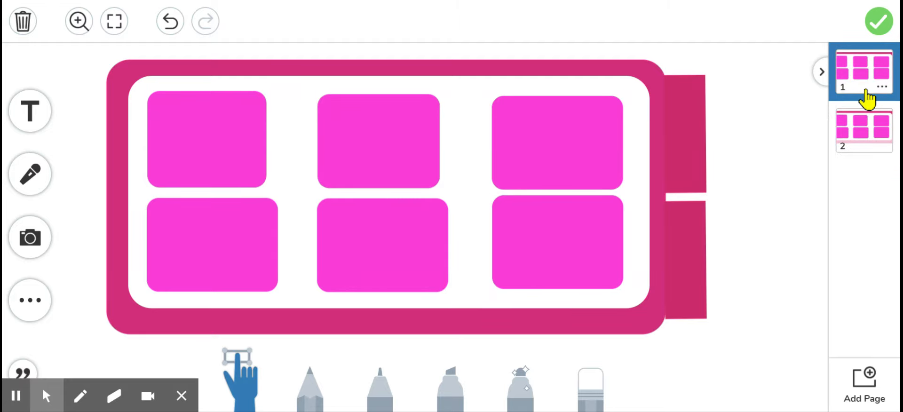
click(854, 150)
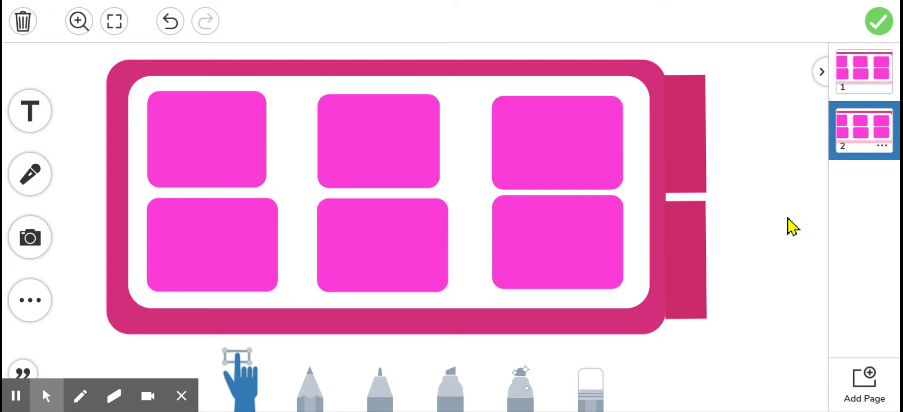
- Recolour the lower side tab on page 2 light blue
click(690, 244)
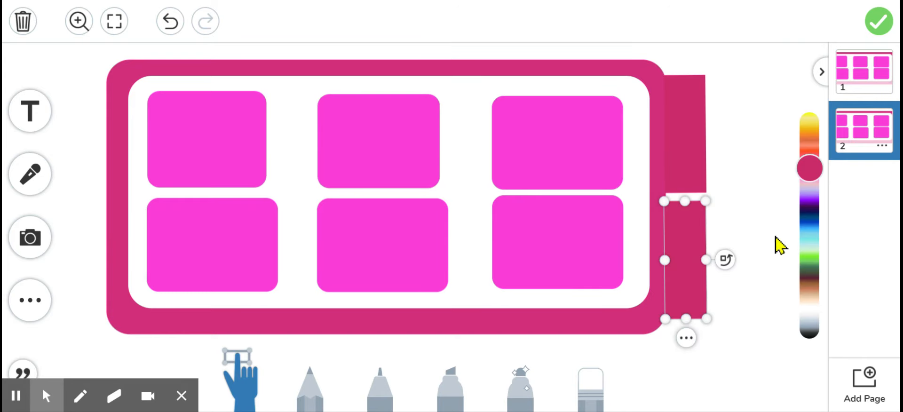
drag(809, 173, 814, 248)
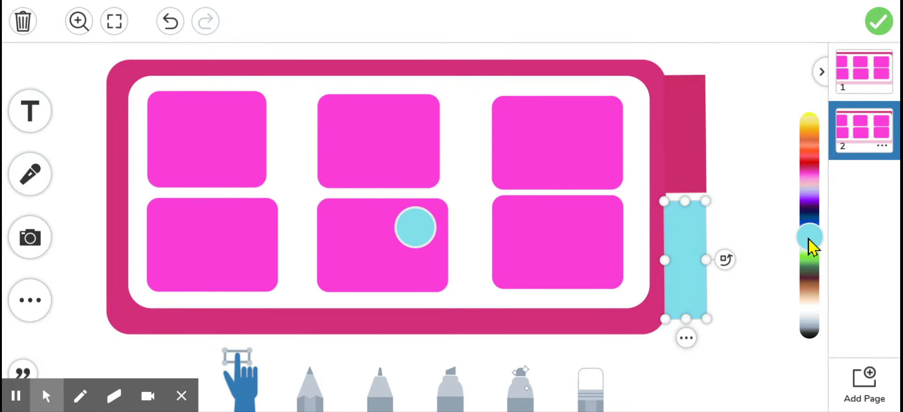
click(770, 251)
- Unlock the dark pink border shape around the white area on page 2
click(641, 316)
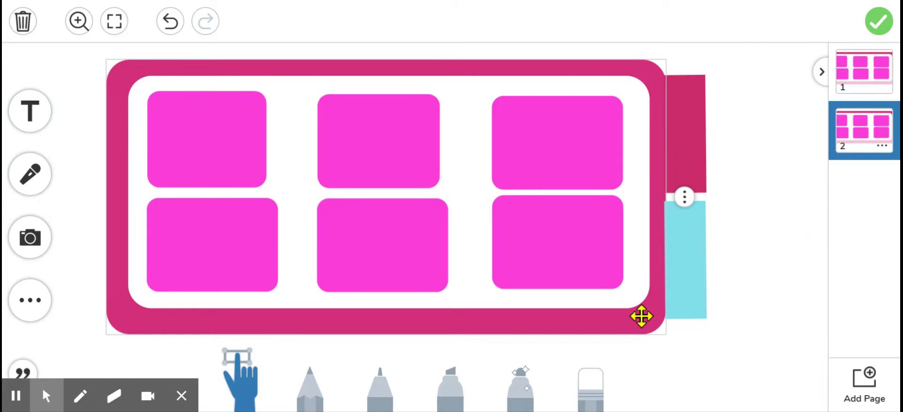
click(684, 198)
click(646, 113)
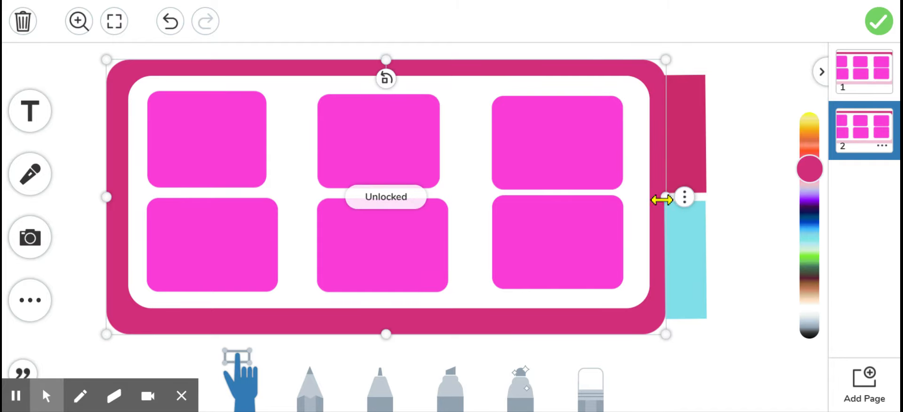
click(685, 197)
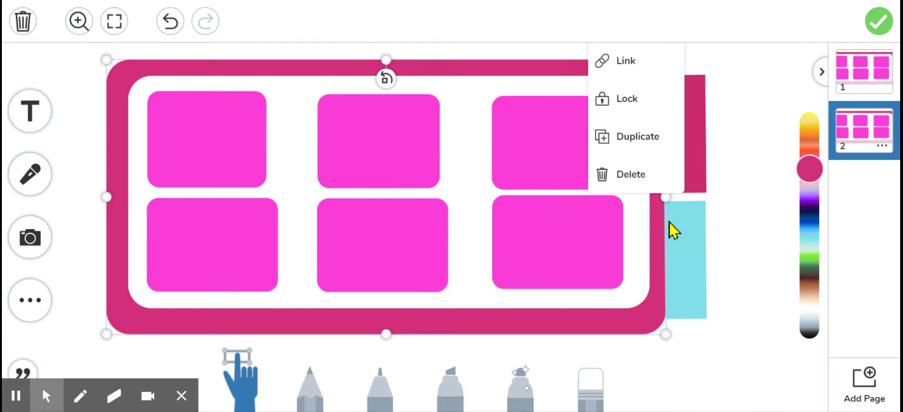
click(644, 322)
click(685, 197)
- Shift the border shape down, give it the translucent style, and recolour it light blue
drag(631, 335, 637, 377)
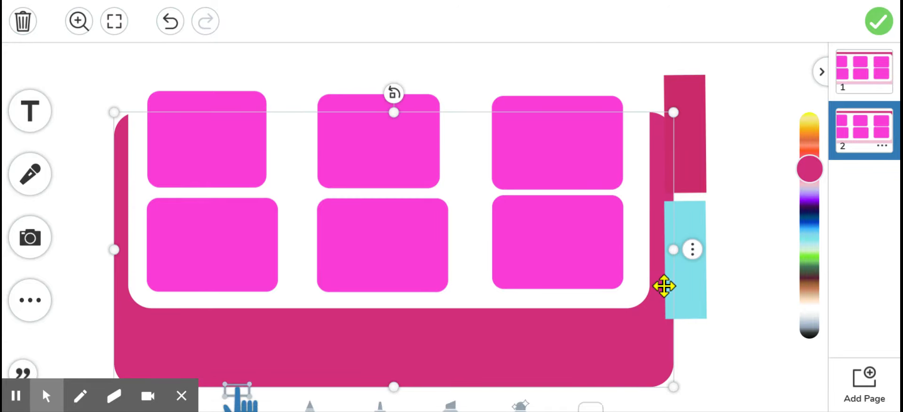
click(691, 248)
mouse_move(661, 55)
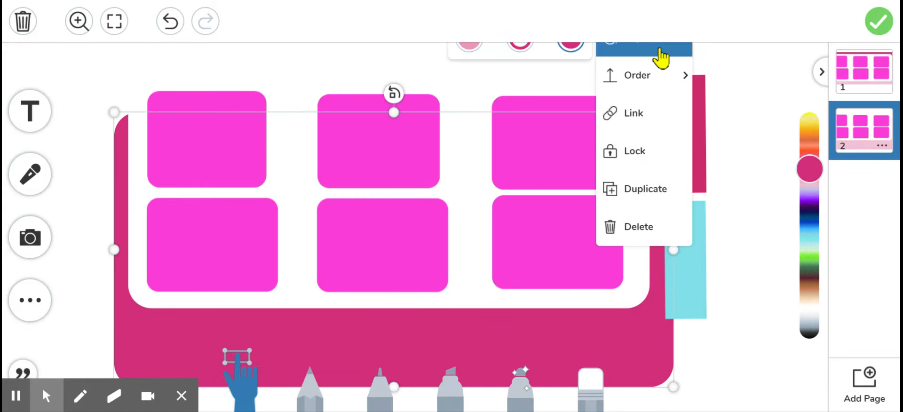
click(472, 46)
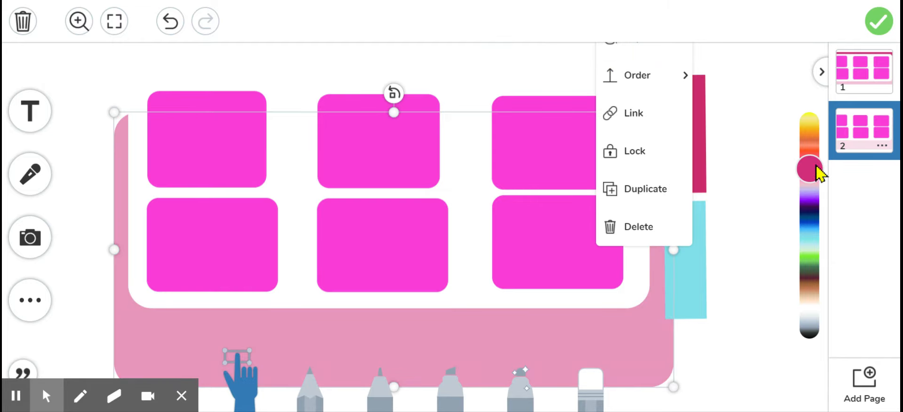
drag(816, 172, 818, 246)
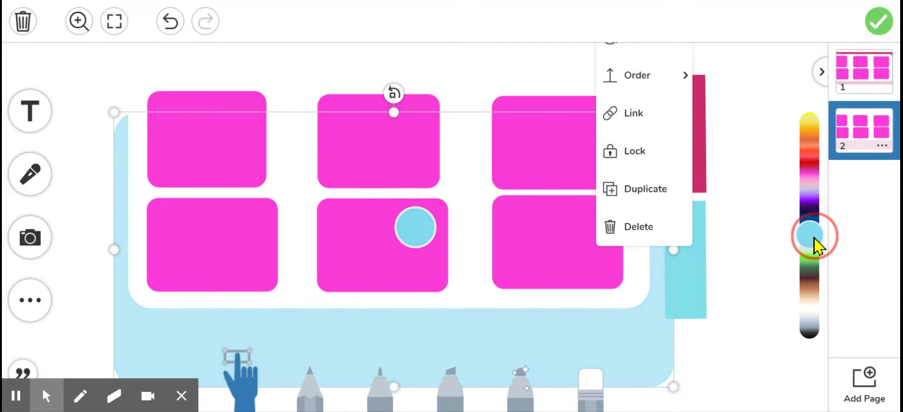
click(777, 243)
click(653, 342)
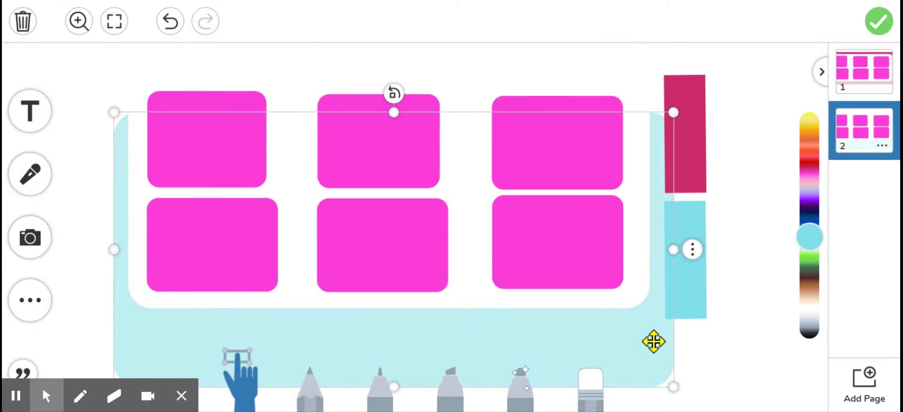
- Move the light blue border back around the white area and realign the blue tab against its side edge
click(690, 255)
drag(689, 255, 696, 277)
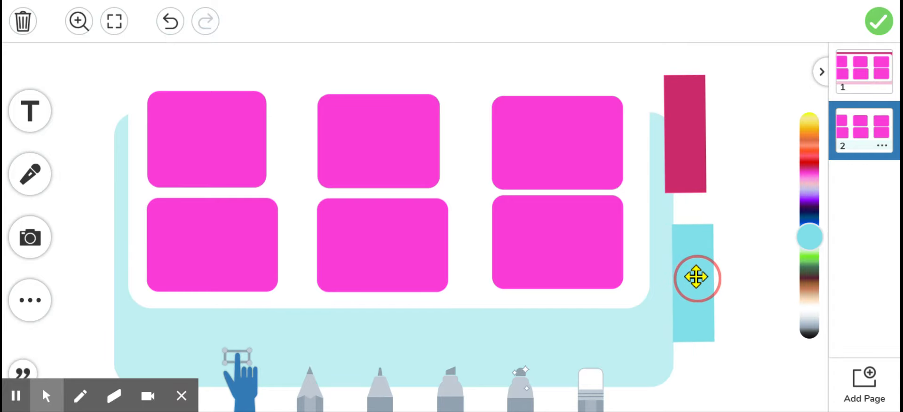
double_click(696, 276)
click(696, 276)
click(726, 238)
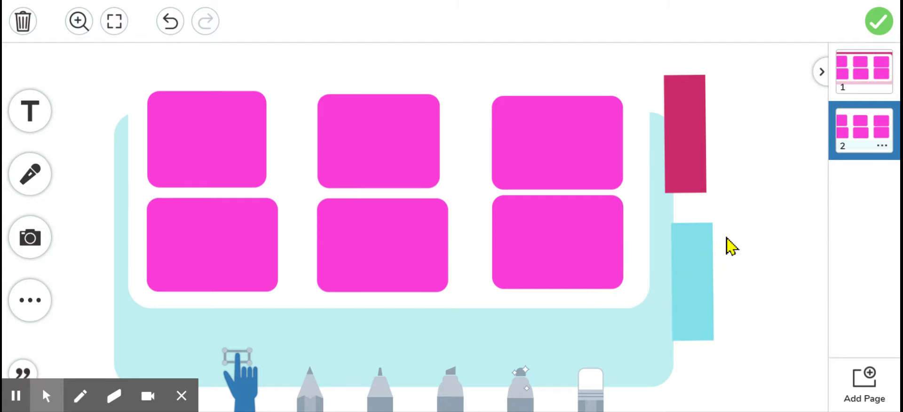
click(660, 276)
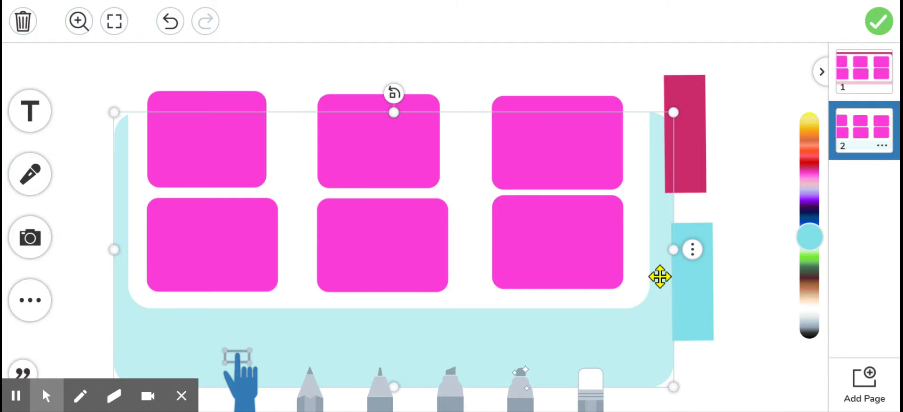
click(689, 253)
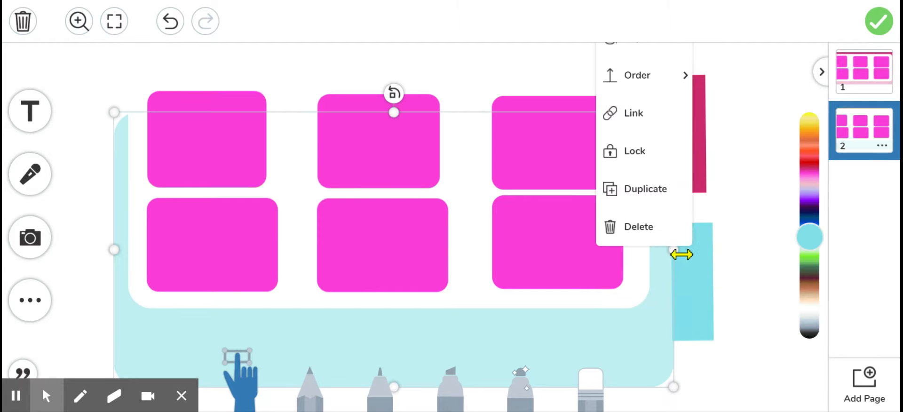
click(764, 220)
drag(652, 339, 683, 280)
- Apply the translucent style to the lower side tab and keep its colour light blue to match the border
click(690, 299)
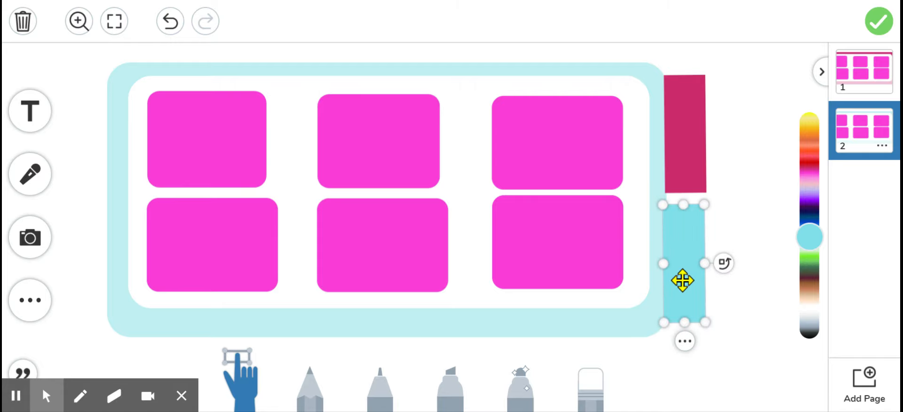
click(685, 341)
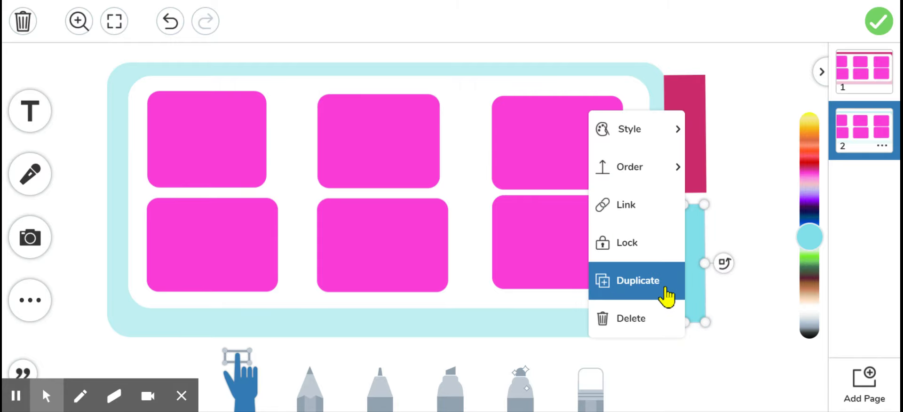
mouse_move(665, 143)
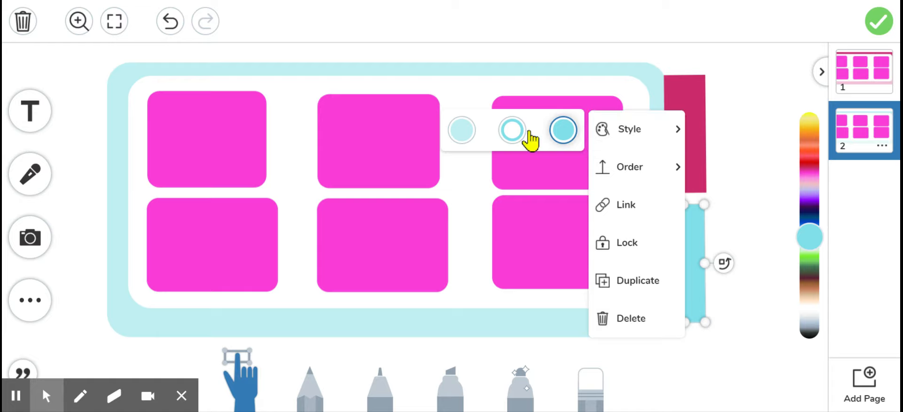
click(467, 141)
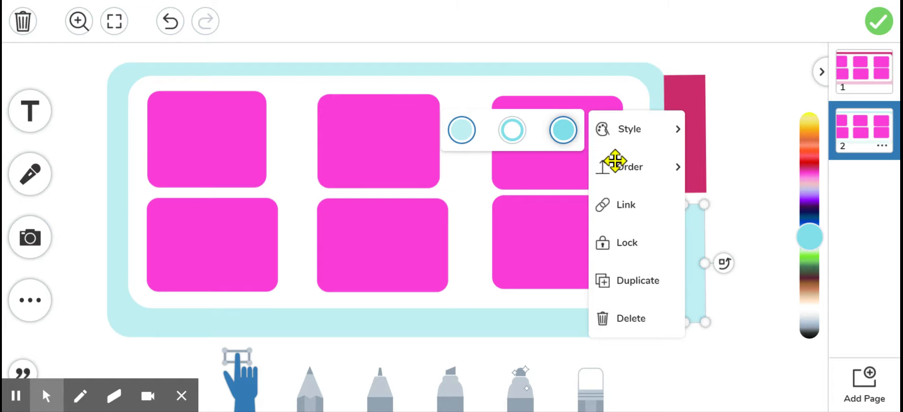
mouse_move(615, 164)
mouse_move(627, 137)
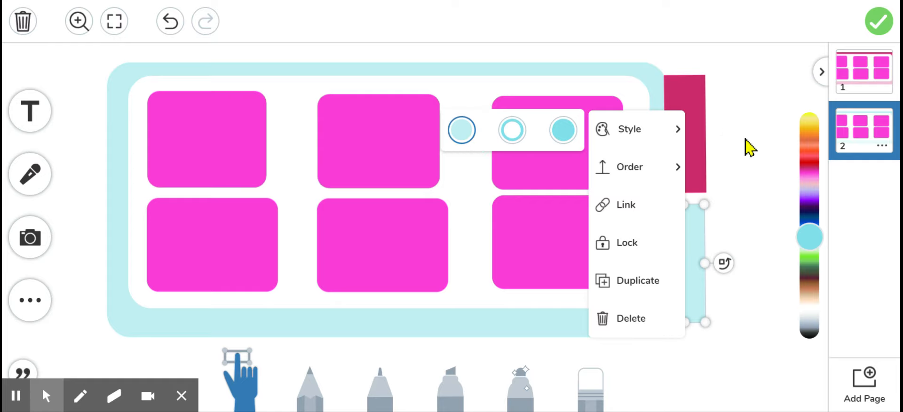
click(817, 240)
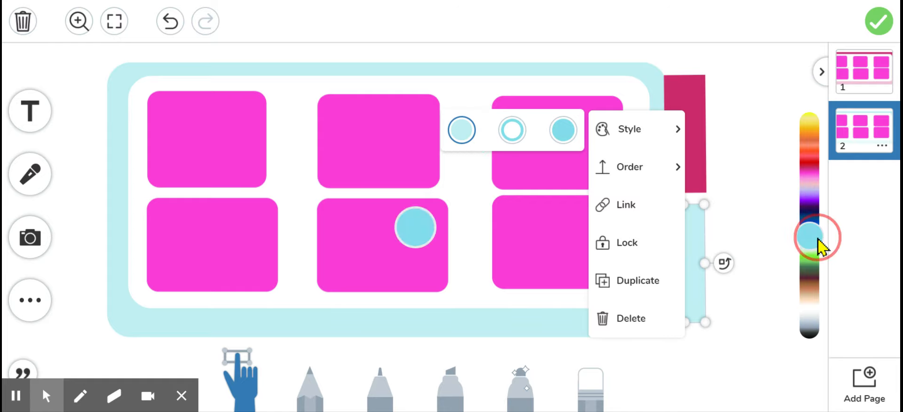
click(778, 266)
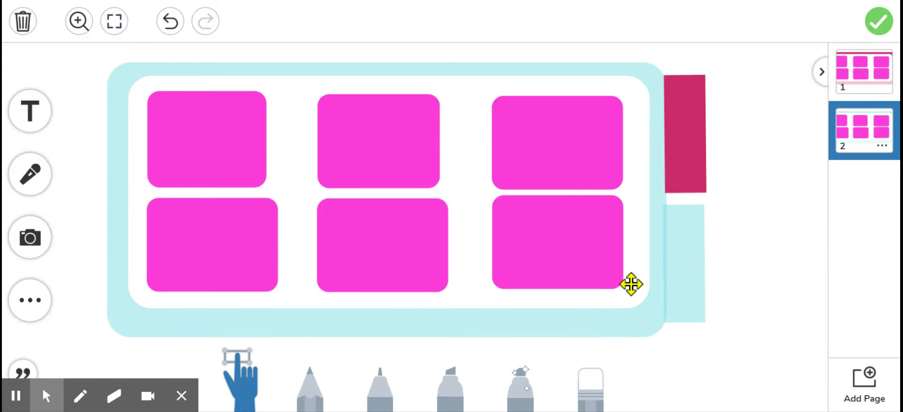
- Unlock the lower block in the right column, give it the translucent style, and recolour it green
click(549, 233)
click(558, 308)
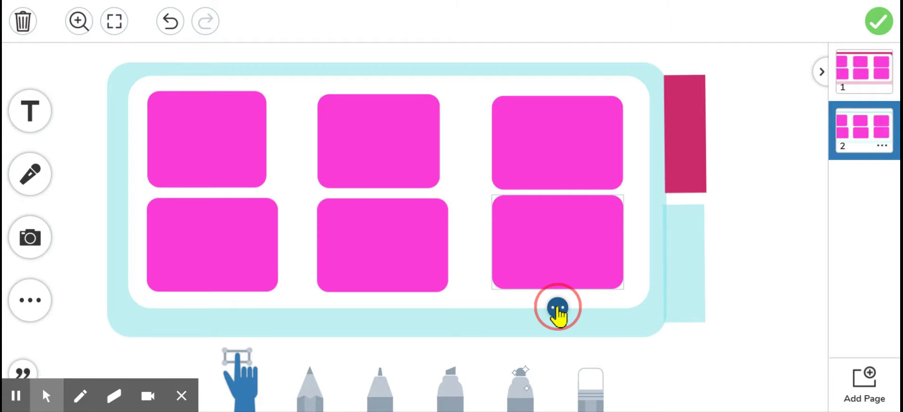
click(602, 214)
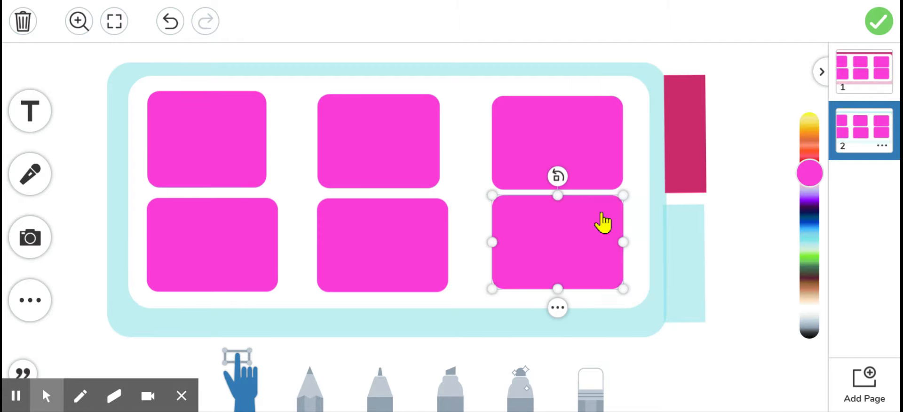
click(557, 313)
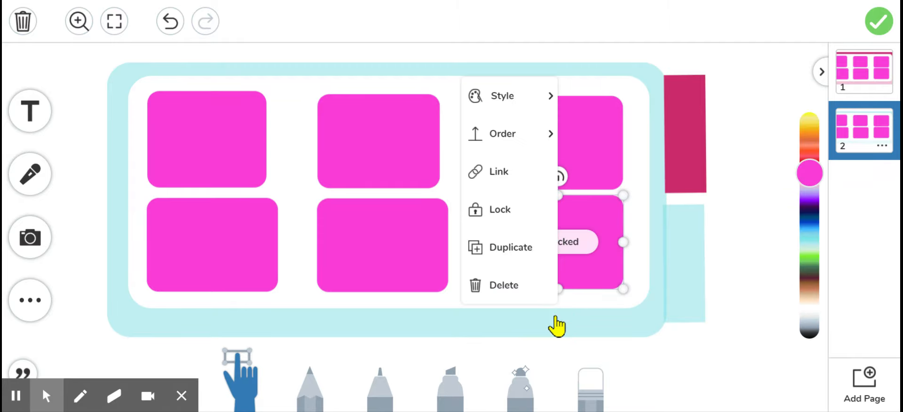
mouse_move(509, 99)
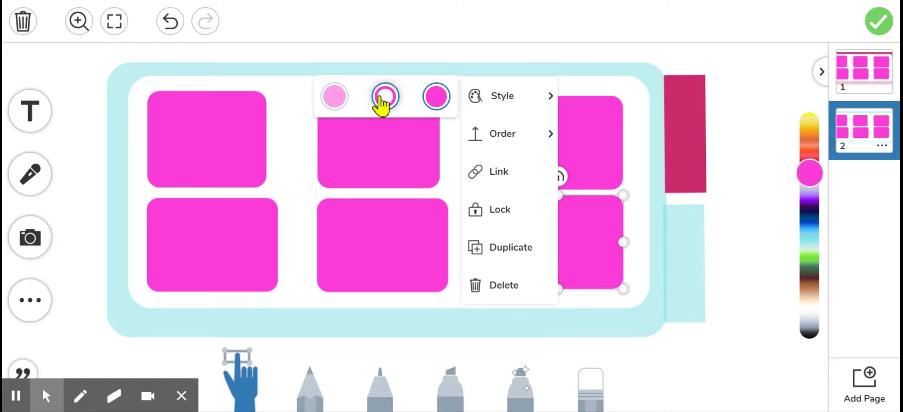
click(336, 96)
drag(813, 180, 805, 261)
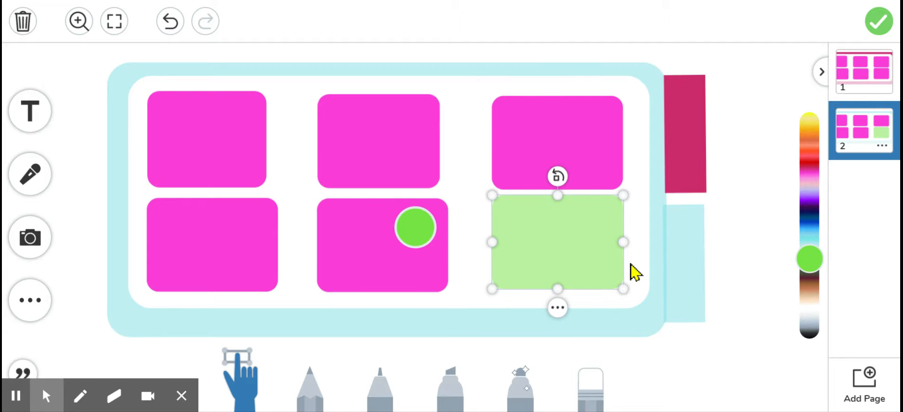
click(558, 309)
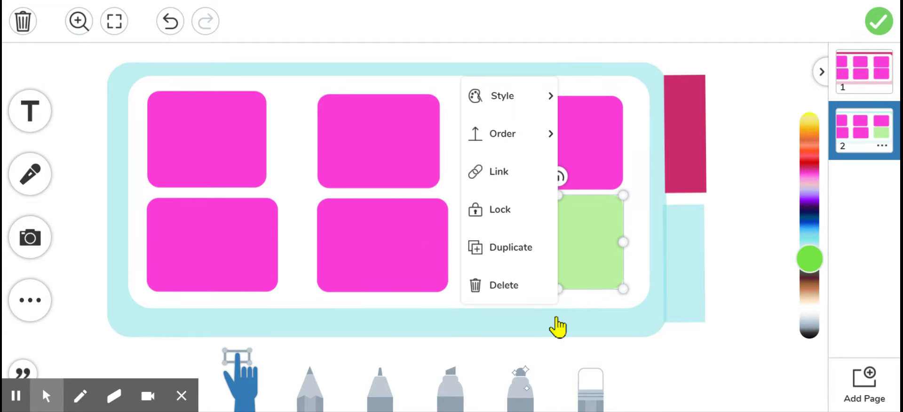
click(591, 269)
- Unlock the lower block in the middle column and delete it
click(419, 236)
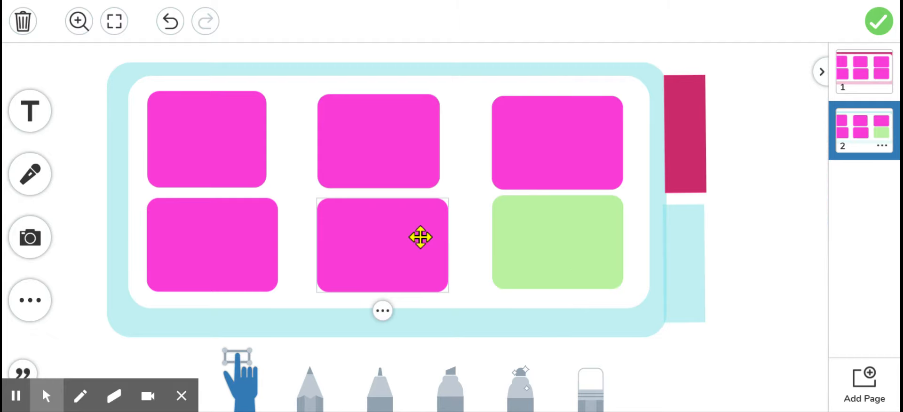
click(383, 310)
click(416, 216)
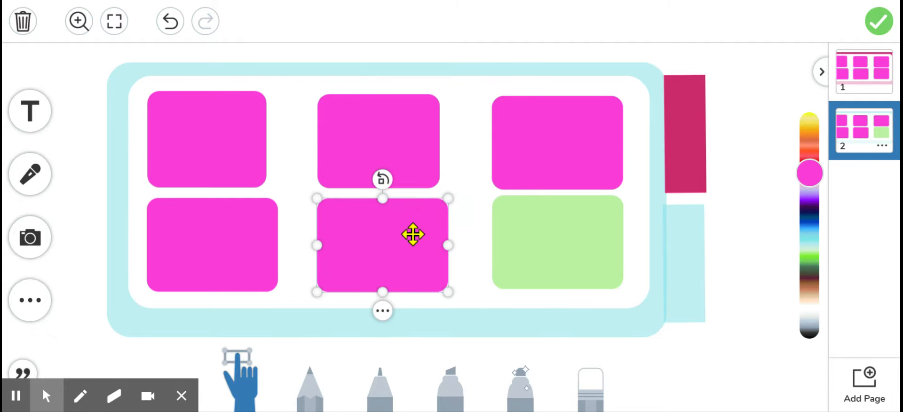
click(382, 311)
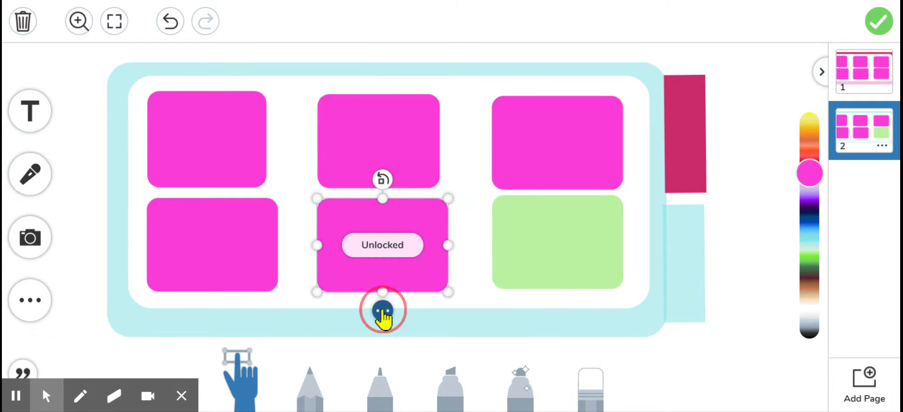
click(388, 291)
- Unlock the lower block in the left column and delete it
click(207, 250)
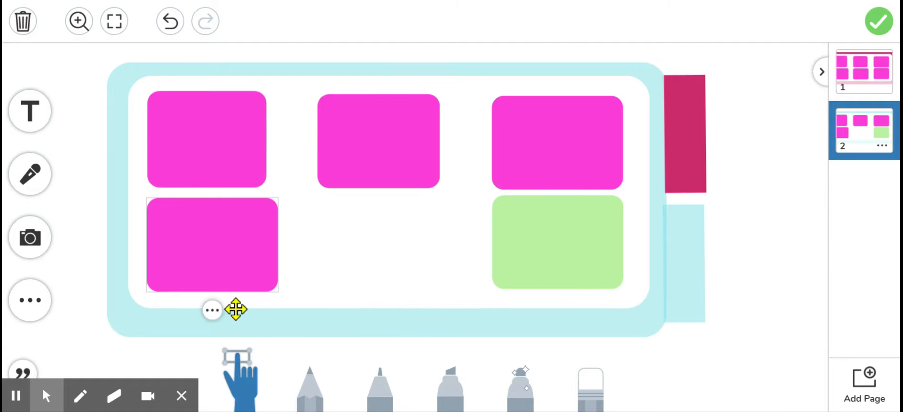
click(213, 310)
click(251, 216)
click(210, 311)
click(238, 288)
- Unlock the upper pink block in the left column and delete it
click(232, 166)
click(207, 207)
click(261, 115)
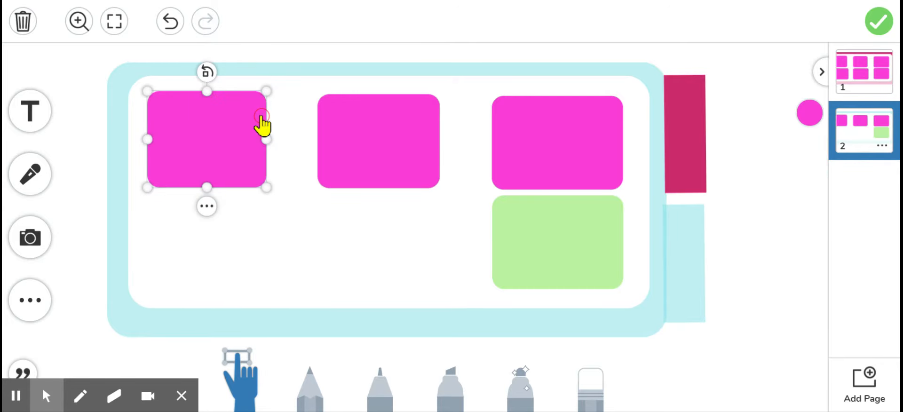
click(210, 204)
click(243, 185)
- Unlock the upper pink block in the middle column and delete it
click(362, 150)
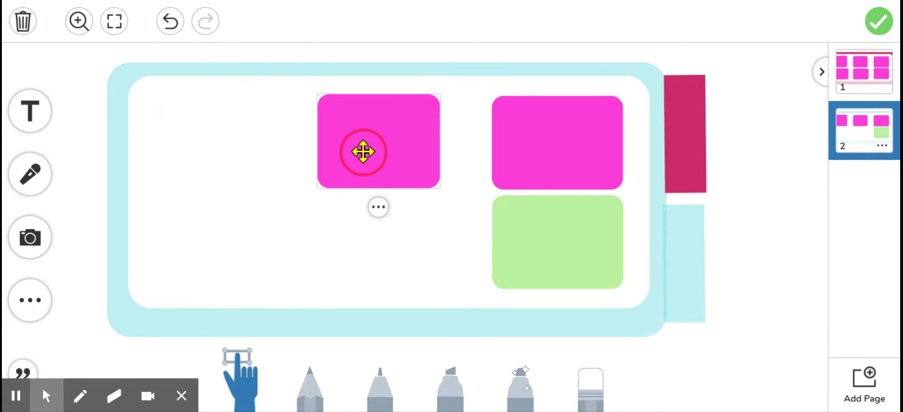
click(378, 207)
click(419, 109)
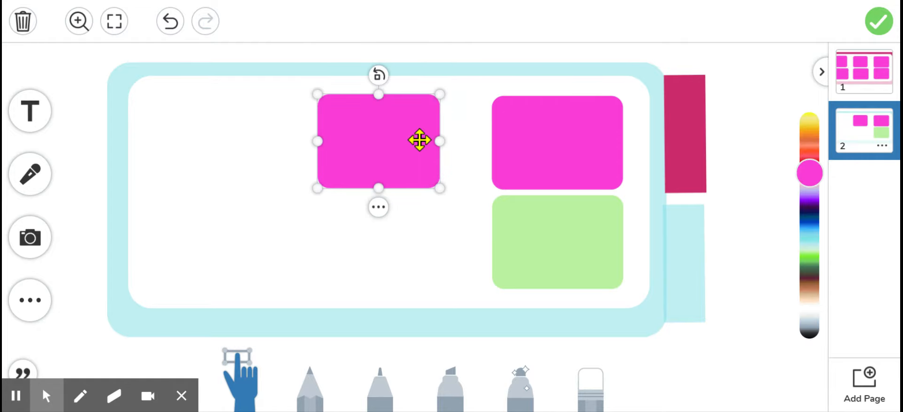
click(378, 206)
- Unlock the upper pink block in the right column and delete it, leaving only the green block
click(553, 160)
click(557, 209)
click(589, 113)
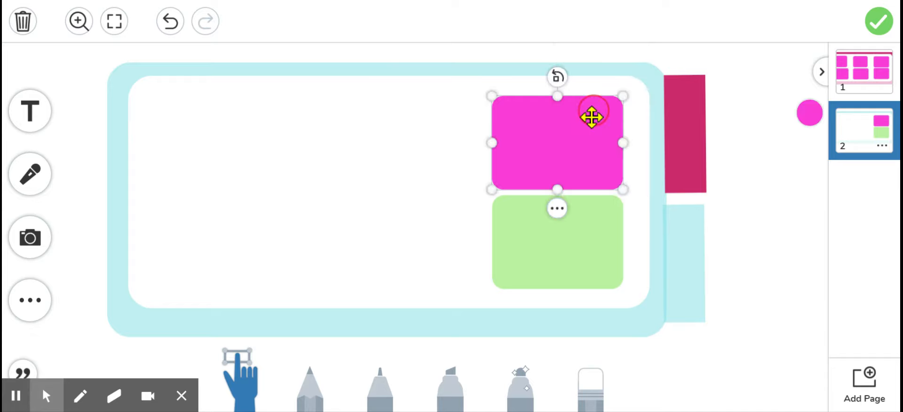
click(558, 208)
click(531, 188)
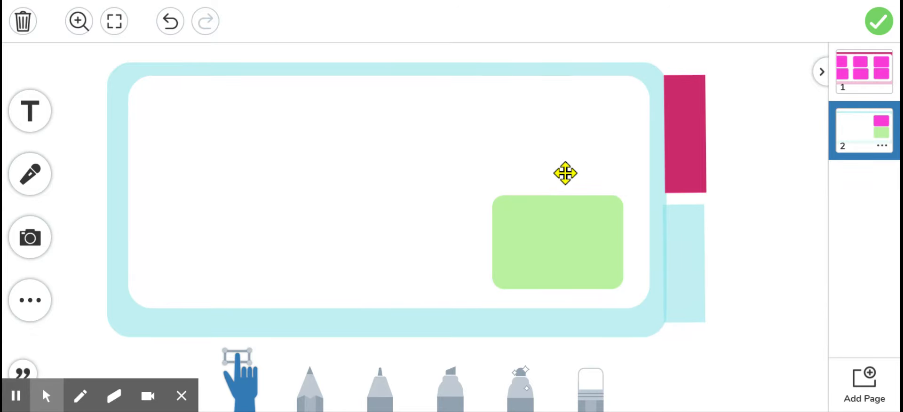
- Duplicate the green block five times to make six green blocks in total
click(554, 245)
click(558, 307)
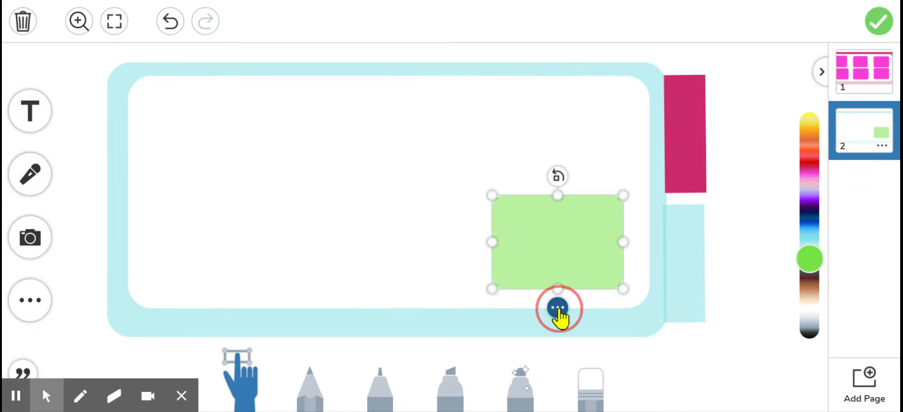
click(541, 246)
click(568, 318)
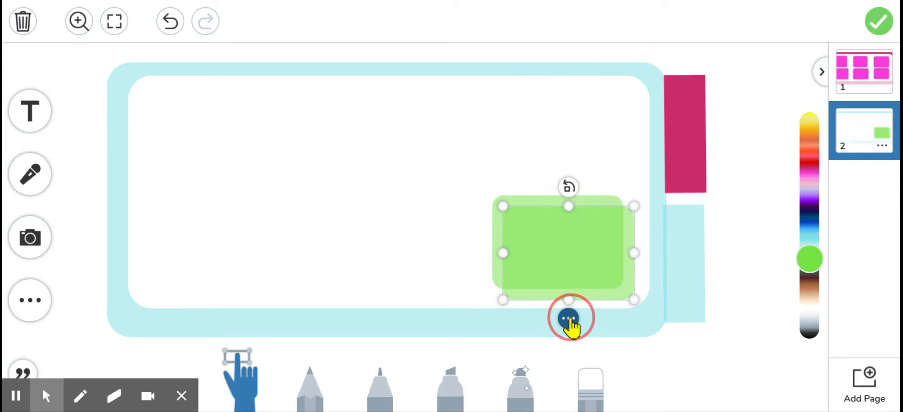
click(555, 260)
click(580, 331)
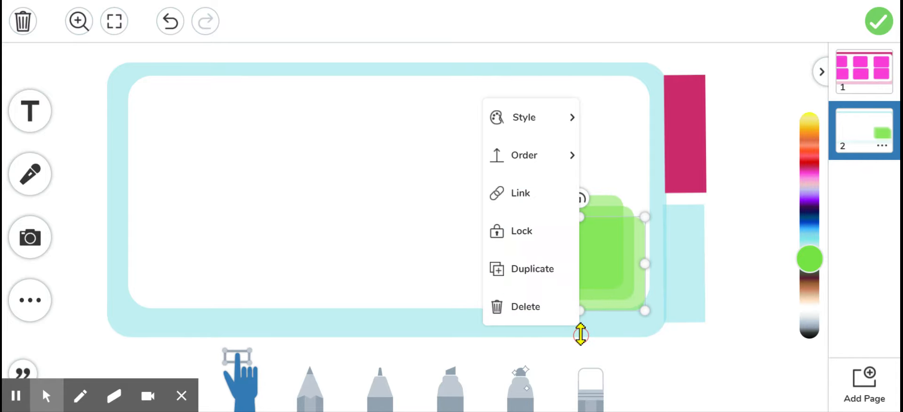
click(546, 268)
click(591, 341)
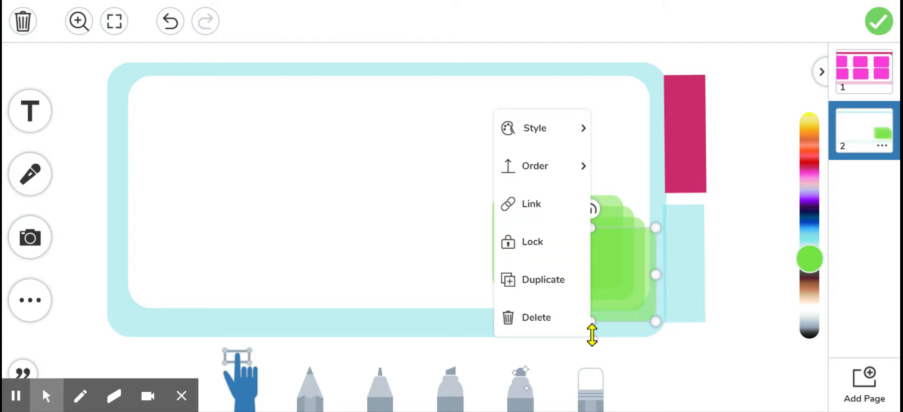
click(551, 279)
click(601, 352)
click(574, 292)
- Move the five green copies into the empty positions to form two rows of three blocks inside the white area
drag(554, 275, 214, 122)
drag(538, 295, 208, 252)
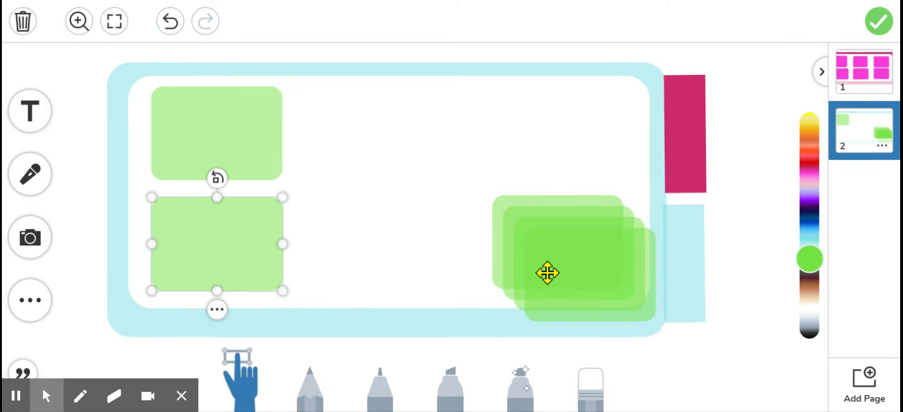
drag(569, 270, 362, 135)
click(584, 253)
drag(583, 253, 393, 237)
click(582, 246)
drag(581, 223, 569, 128)
- Lock the three green blocks in the upper row
click(555, 201)
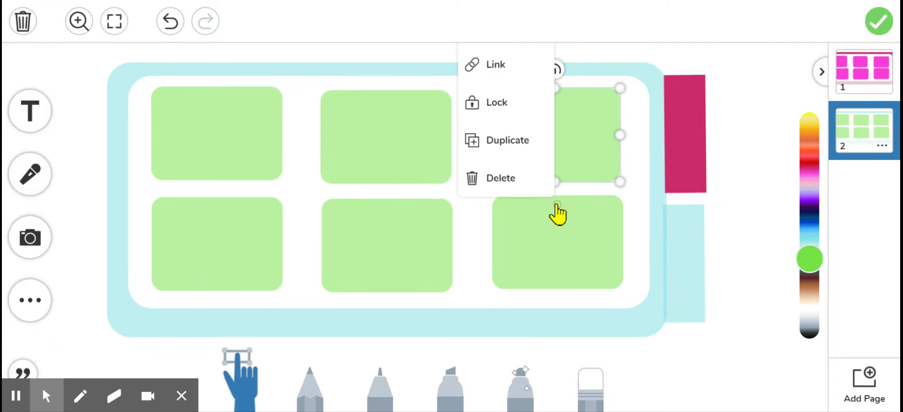
click(518, 104)
click(410, 168)
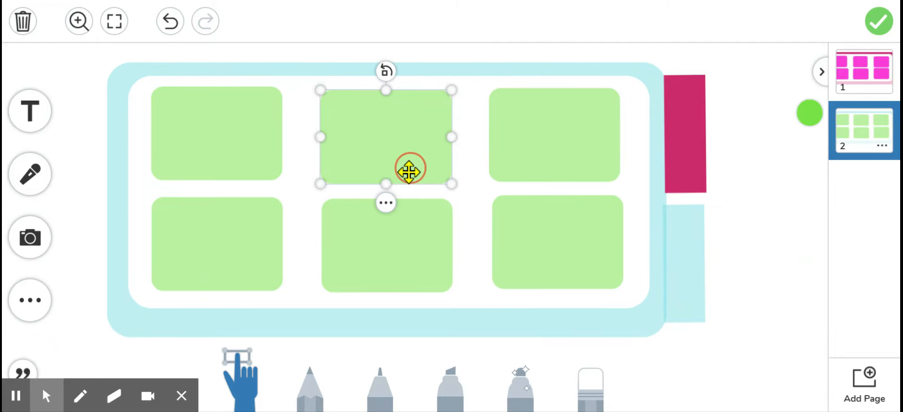
click(387, 202)
click(409, 103)
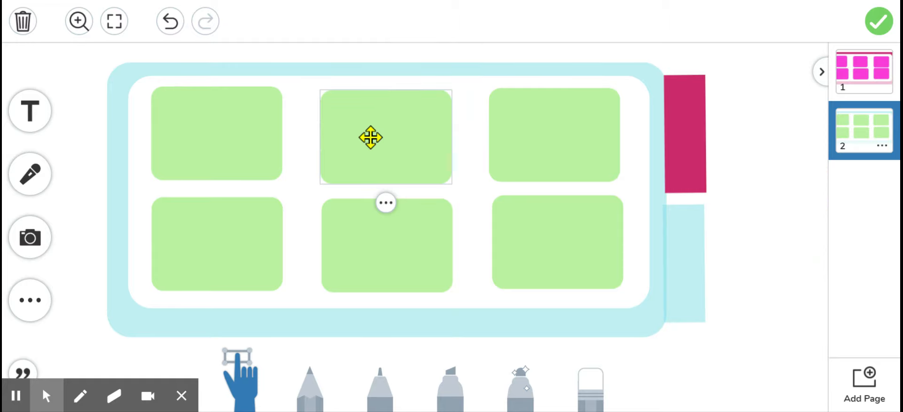
click(250, 142)
click(216, 194)
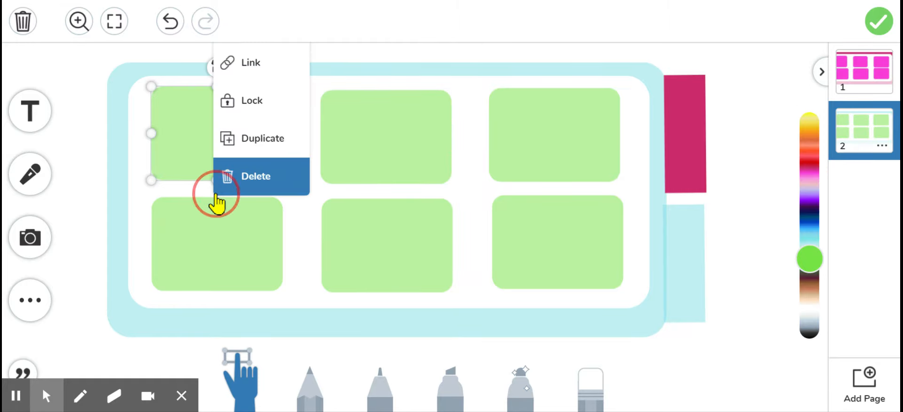
click(237, 101)
- Lock the three green blocks in the lower row
click(222, 247)
click(218, 309)
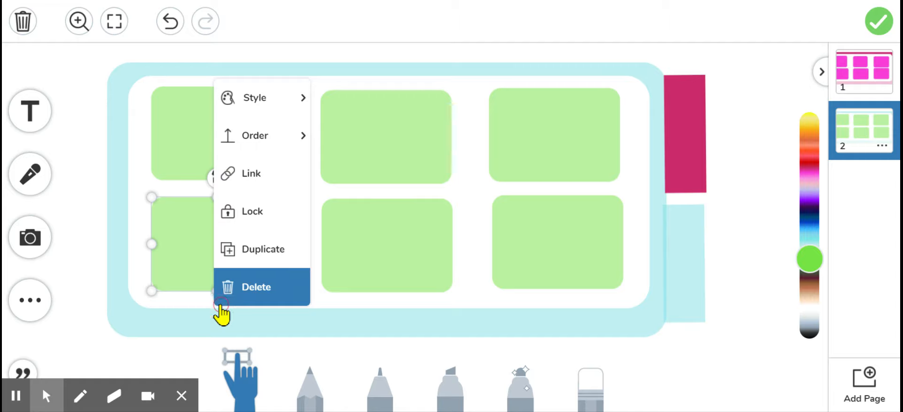
click(229, 214)
click(396, 251)
click(387, 310)
click(412, 214)
click(529, 240)
click(559, 307)
click(528, 210)
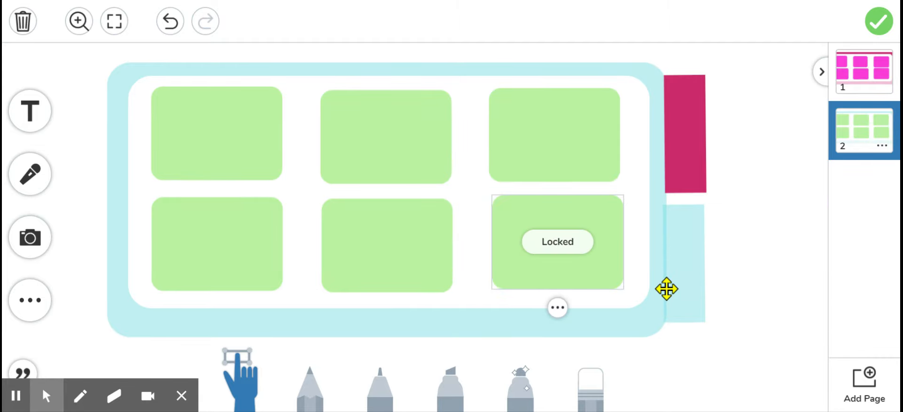
- Lock the light blue border around the white area
click(651, 314)
click(685, 207)
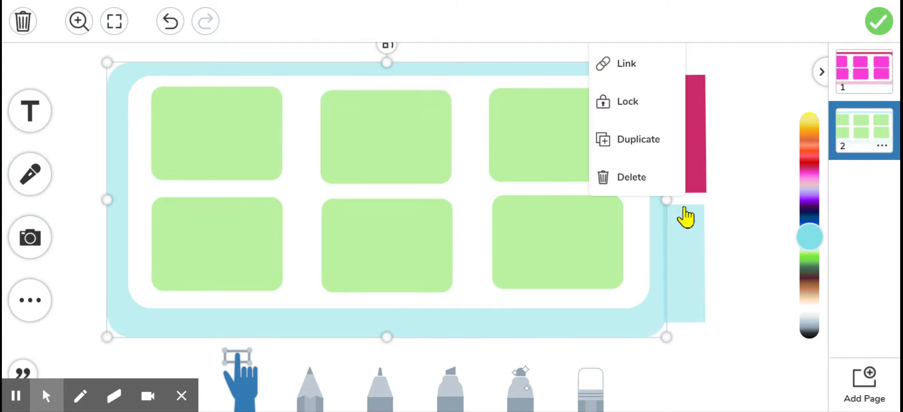
click(607, 102)
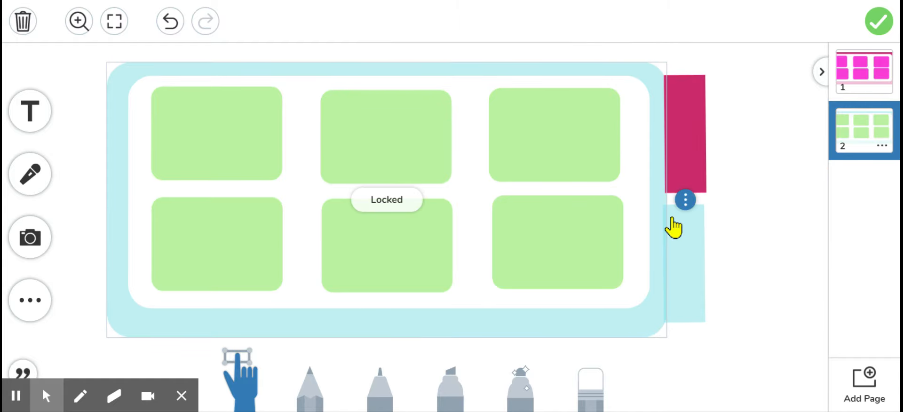
click(687, 149)
click(687, 212)
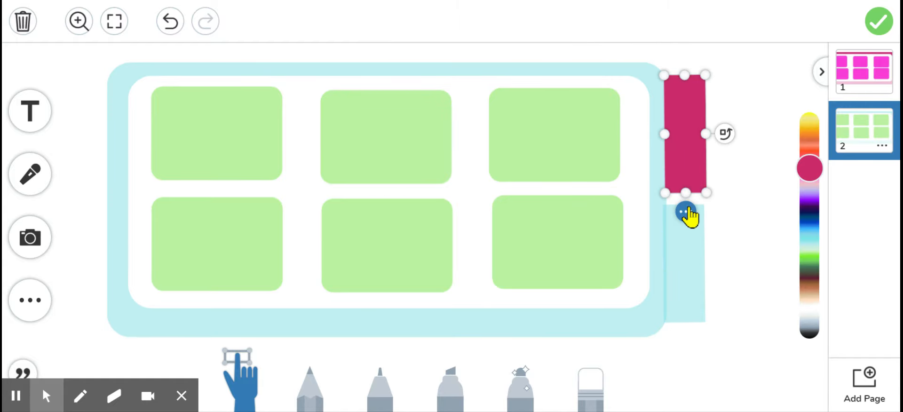
click(728, 188)
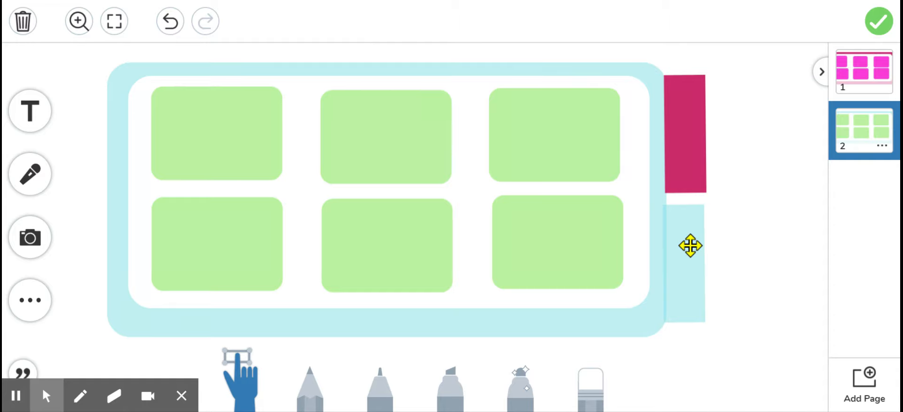
- On page 1, recolour the lower side tab light blue
click(859, 85)
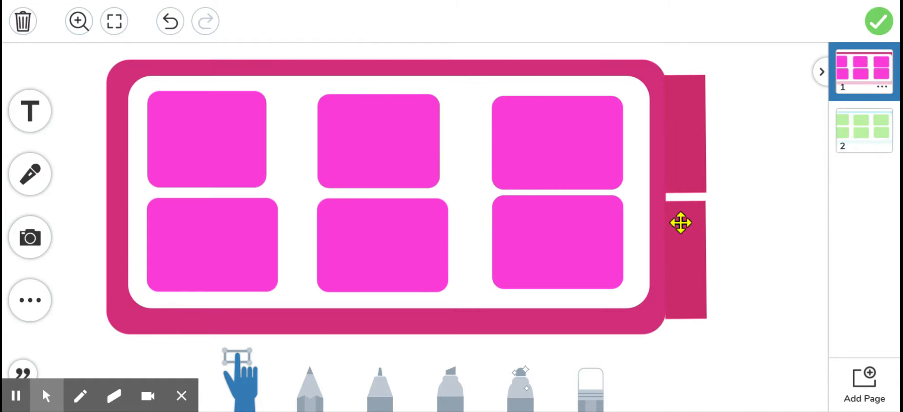
click(680, 255)
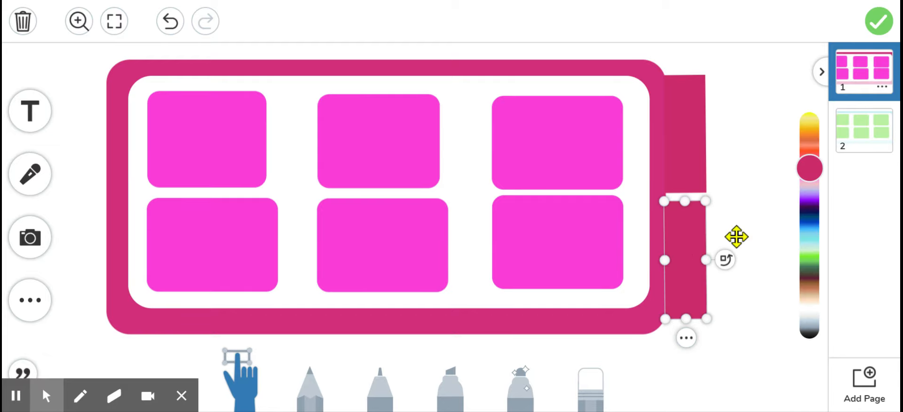
drag(818, 175, 816, 256)
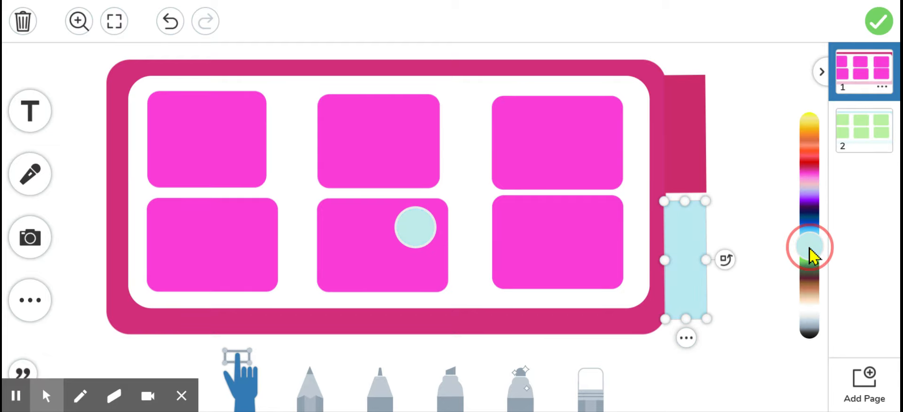
click(756, 241)
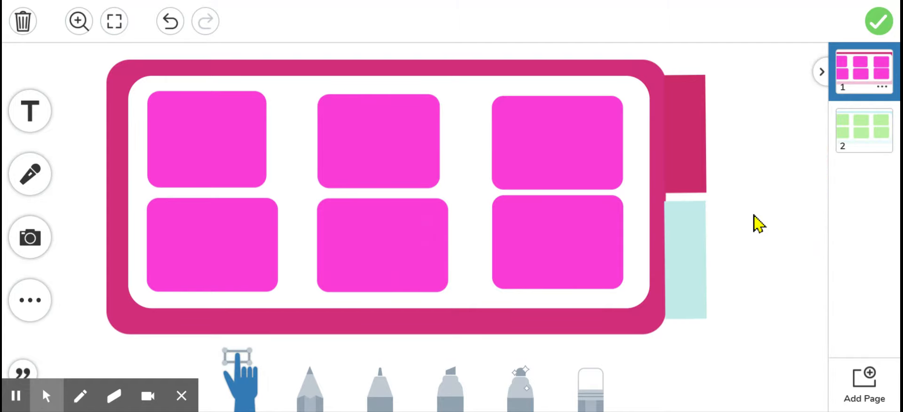
click(246, 241)
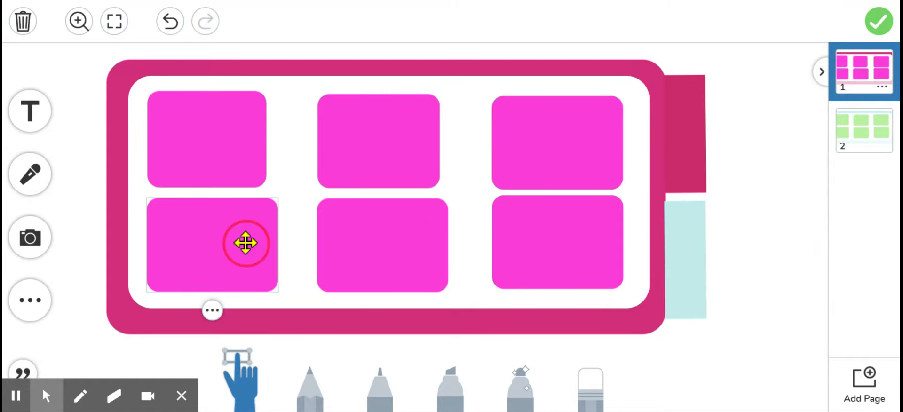
click(214, 311)
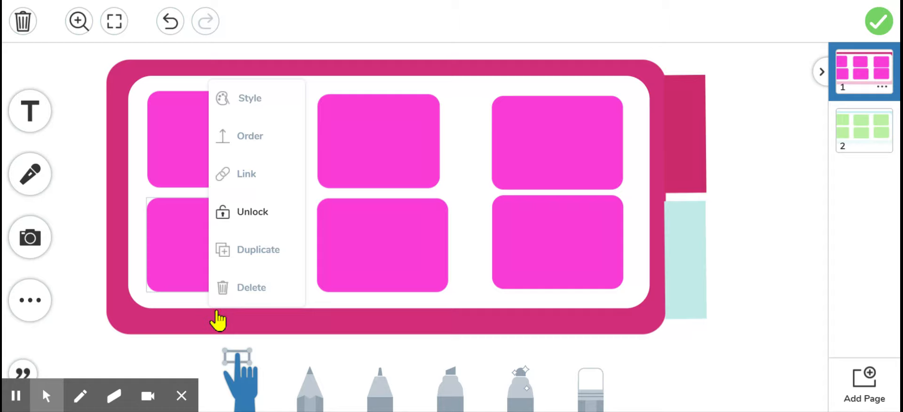
click(738, 307)
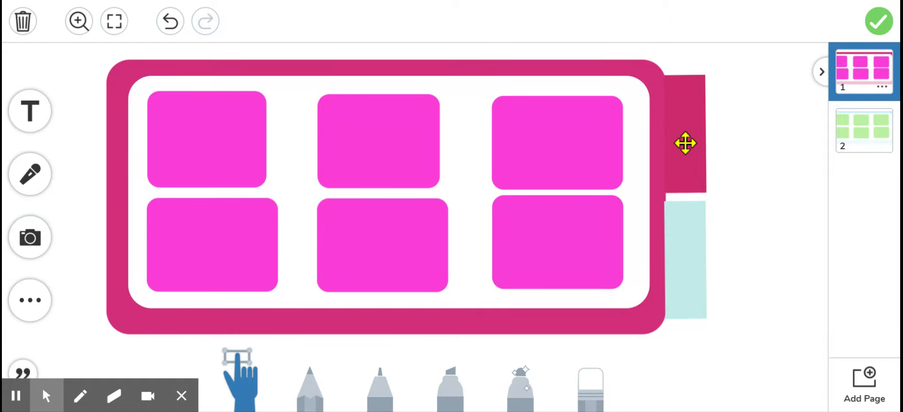
- Link the light blue side tab on page 1 to Page 2
click(683, 260)
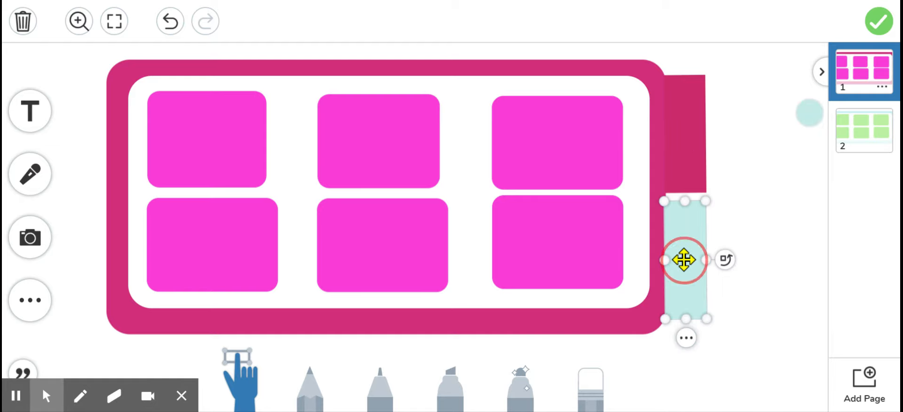
click(687, 338)
click(604, 203)
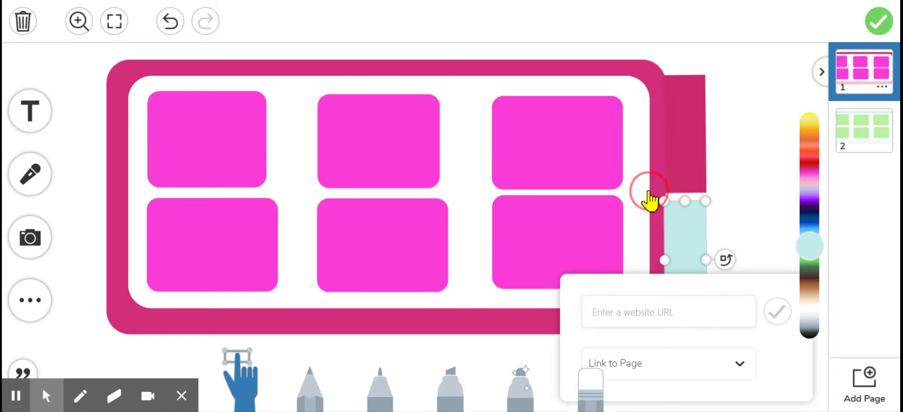
click(732, 369)
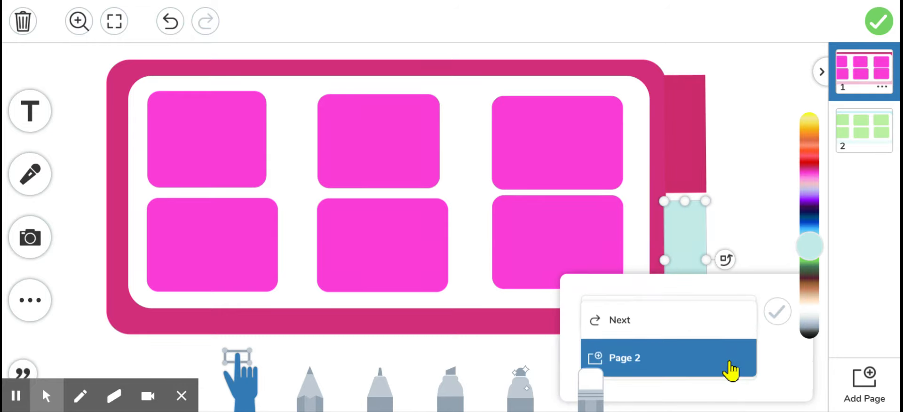
click(731, 369)
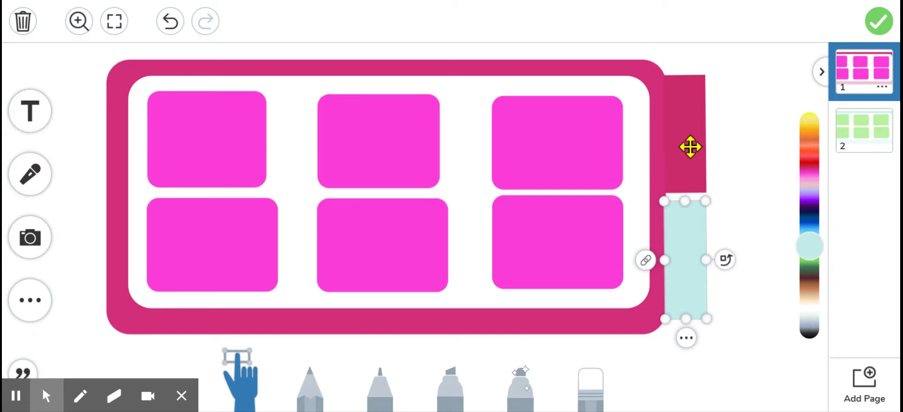
click(762, 188)
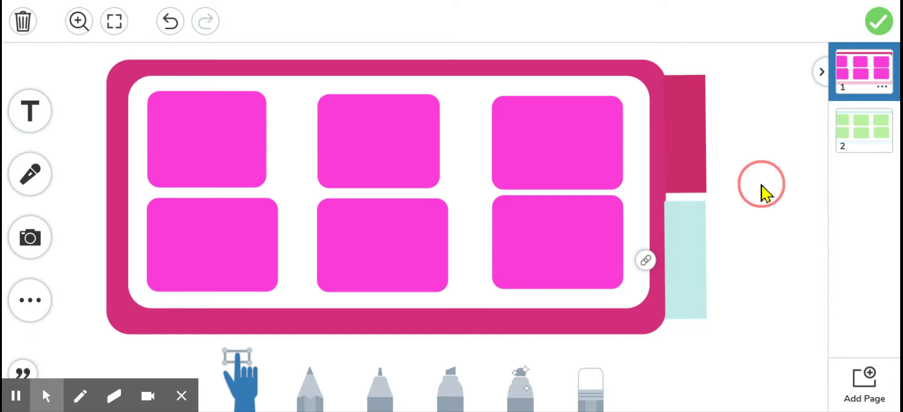
- On page 2, link the pink side tab to Previous Page and test the link
click(855, 146)
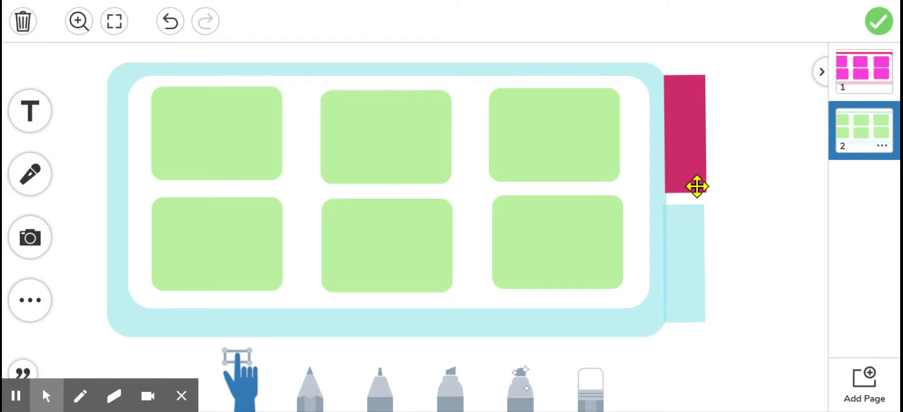
click(685, 168)
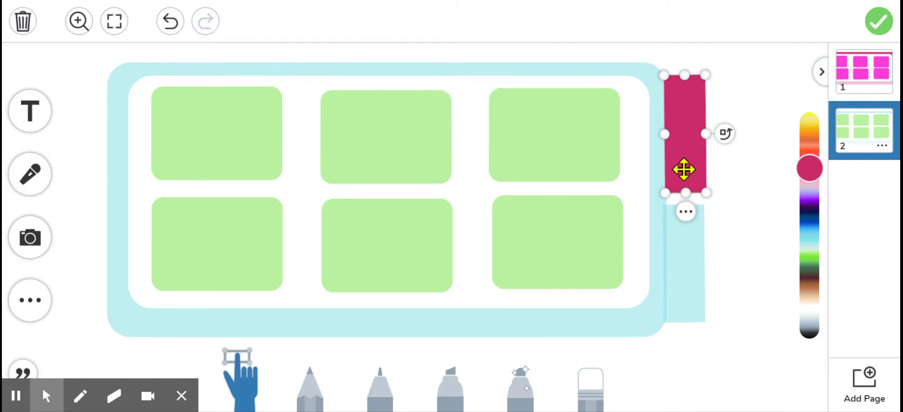
click(685, 213)
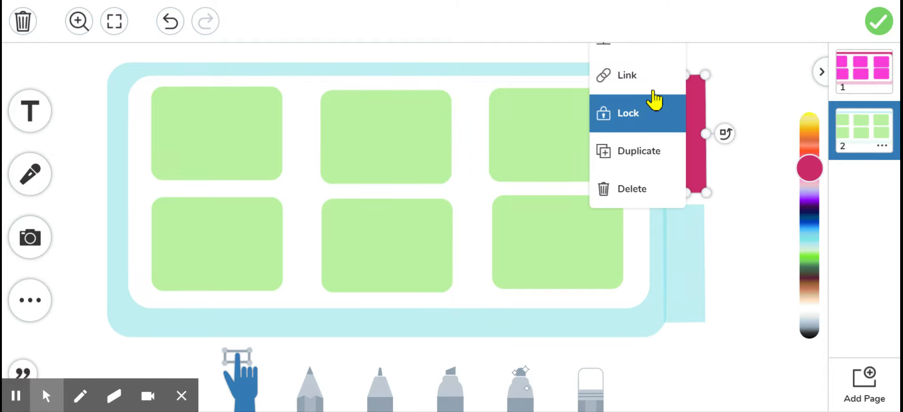
click(646, 77)
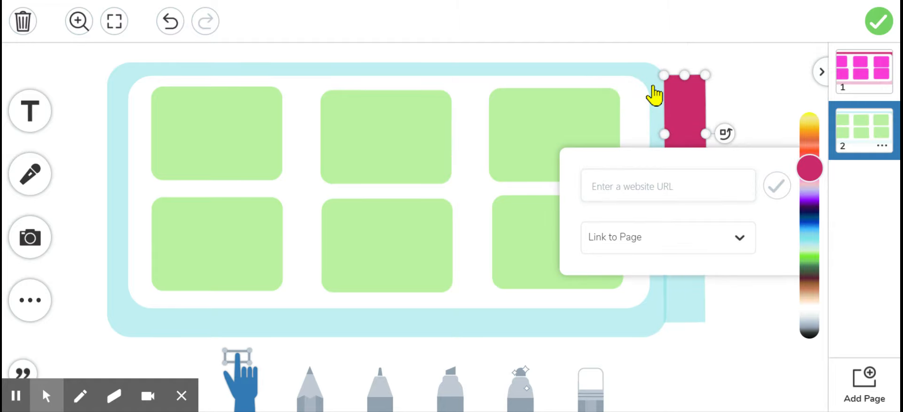
click(733, 244)
click(733, 207)
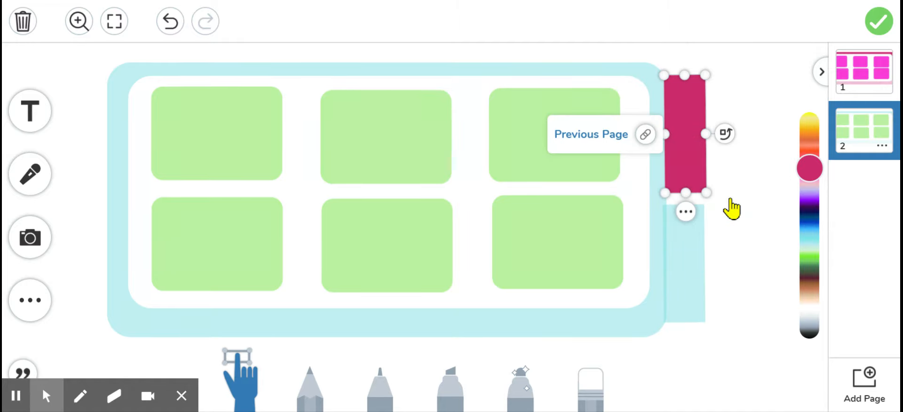
click(646, 135)
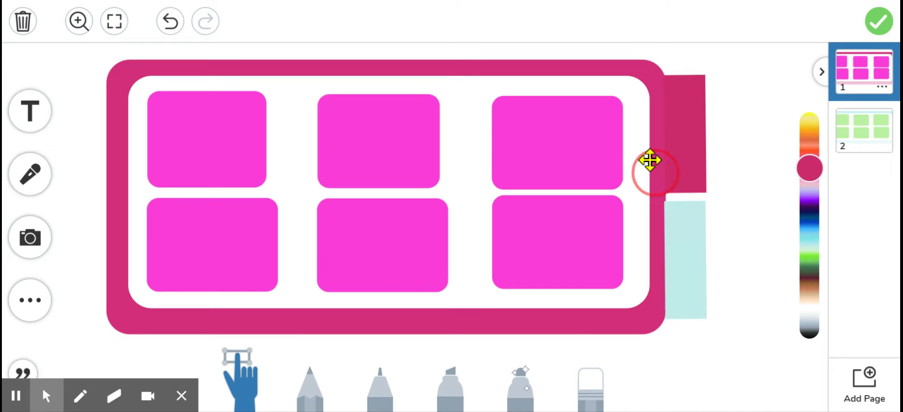
- On page 2, remove the pink side tab's existing link and link the tab to Page 1 instead
click(864, 149)
click(701, 183)
click(686, 211)
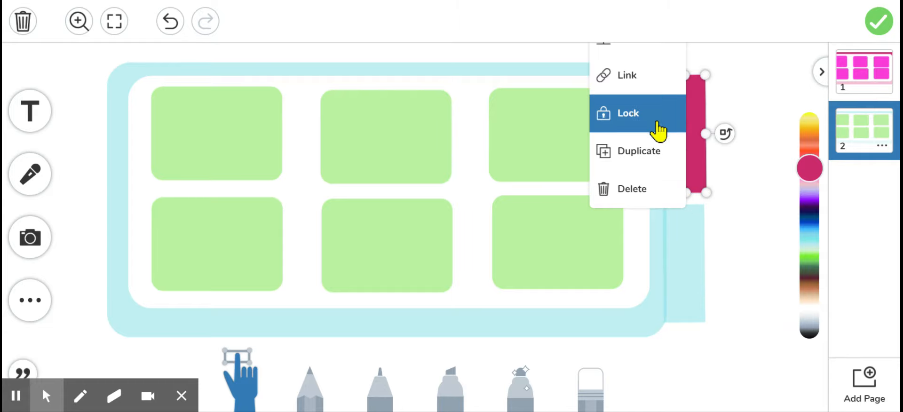
click(657, 77)
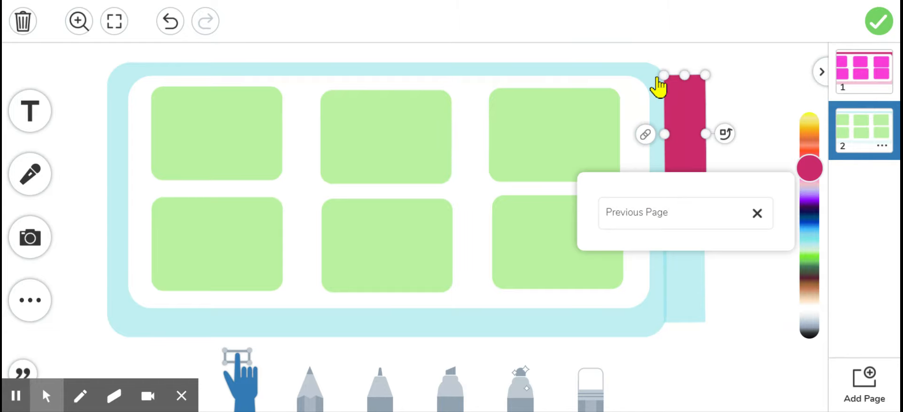
click(757, 214)
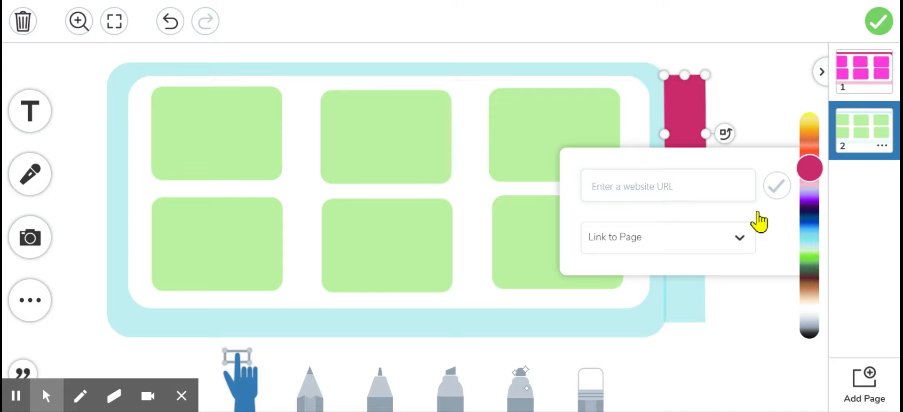
click(739, 239)
click(726, 248)
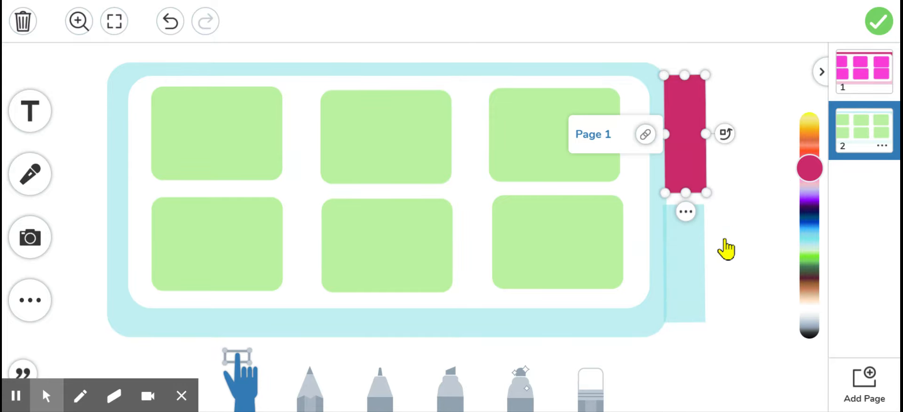
click(760, 206)
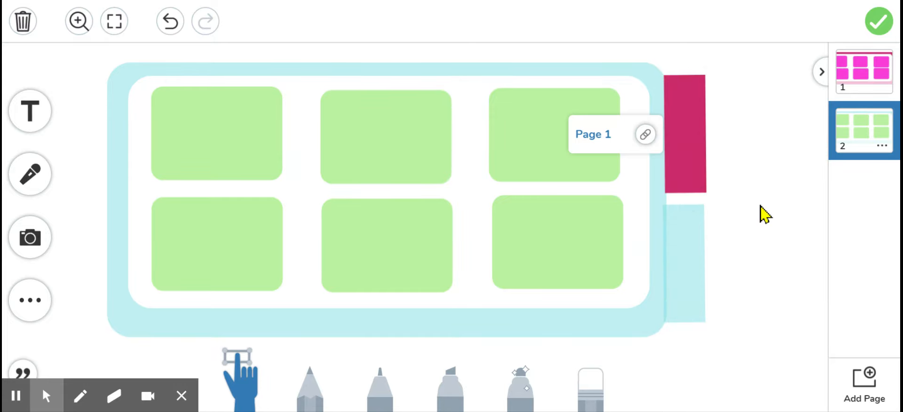
click(676, 241)
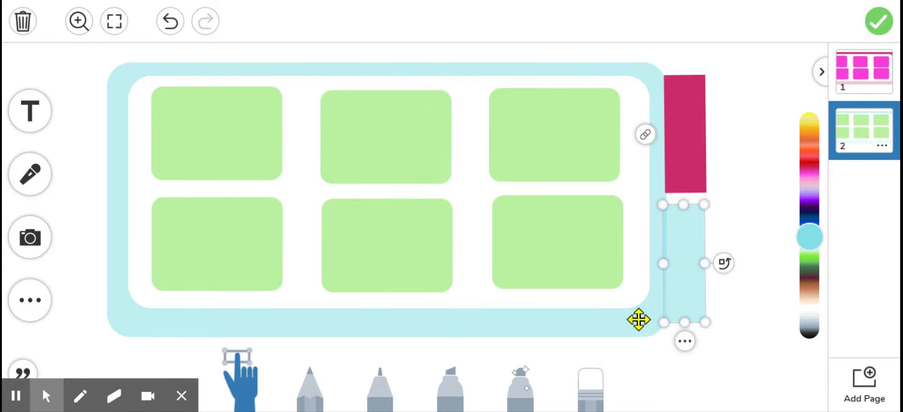
click(773, 257)
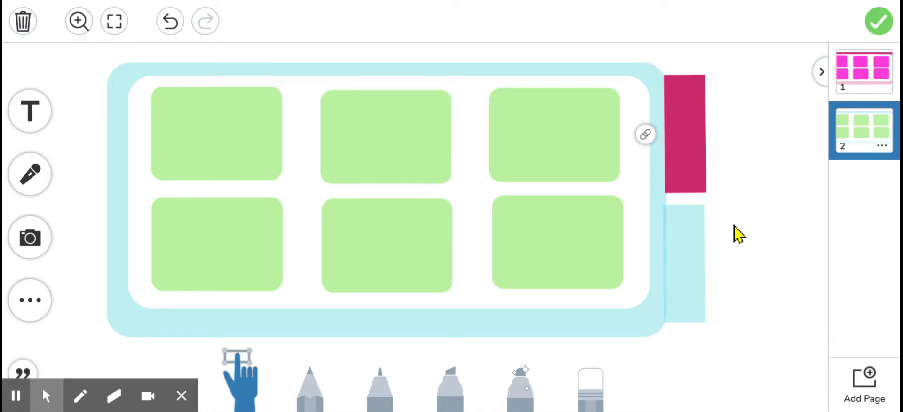
- Add a text label reading "Subject" to page 2 and rotate it clockwise to read vertically
click(26, 124)
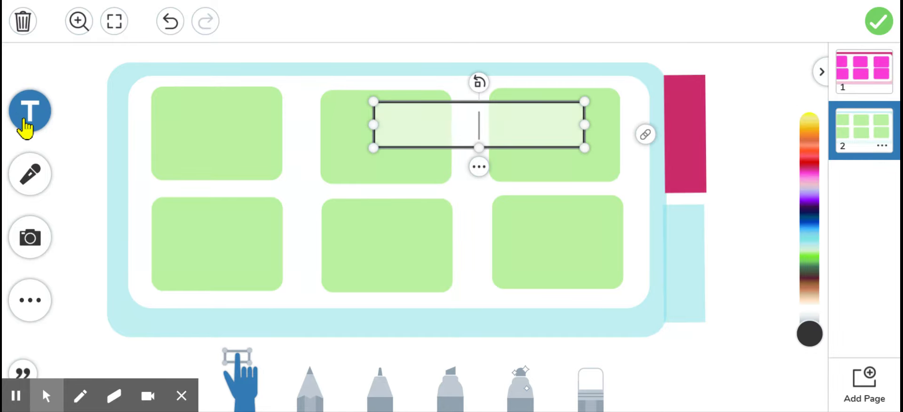
text(Subject)
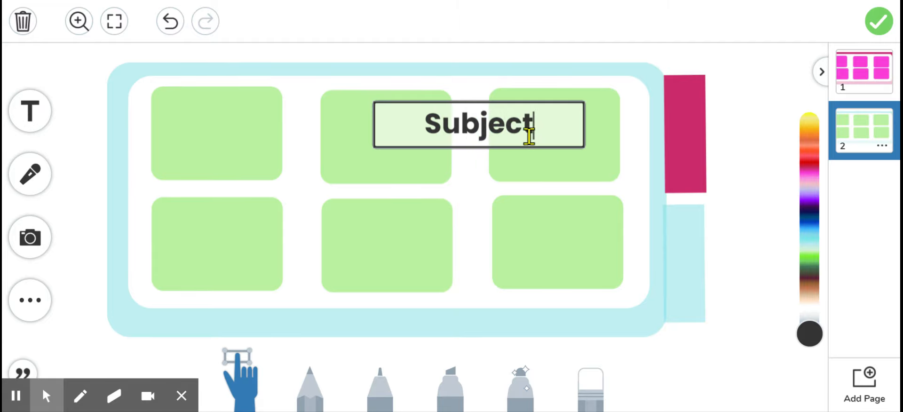
click(482, 136)
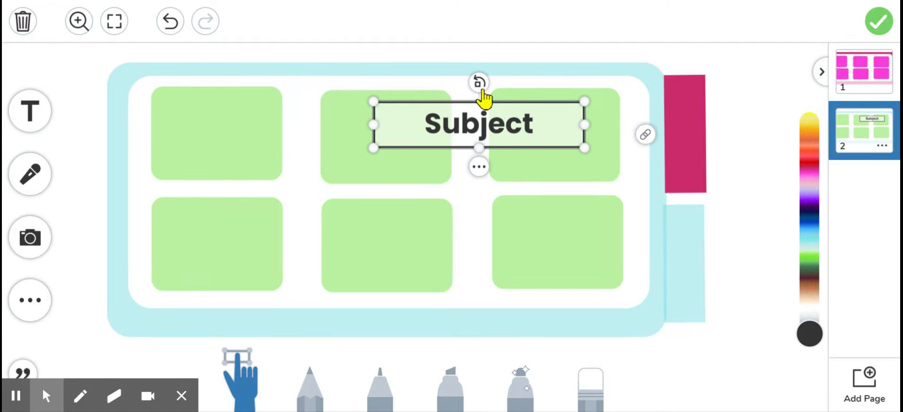
drag(480, 86, 523, 147)
drag(496, 185, 496, 247)
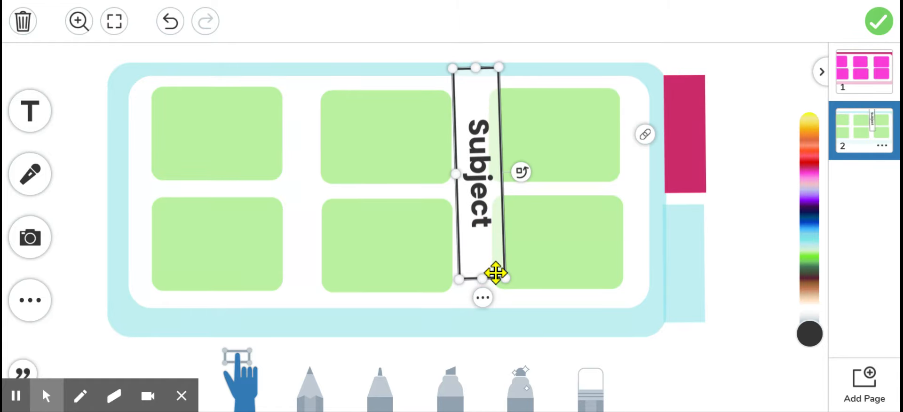
- Shrink the vertical Subject label to fit the pink side tab, position it on the tab and straighten it
drag(491, 278, 710, 206)
click(466, 113)
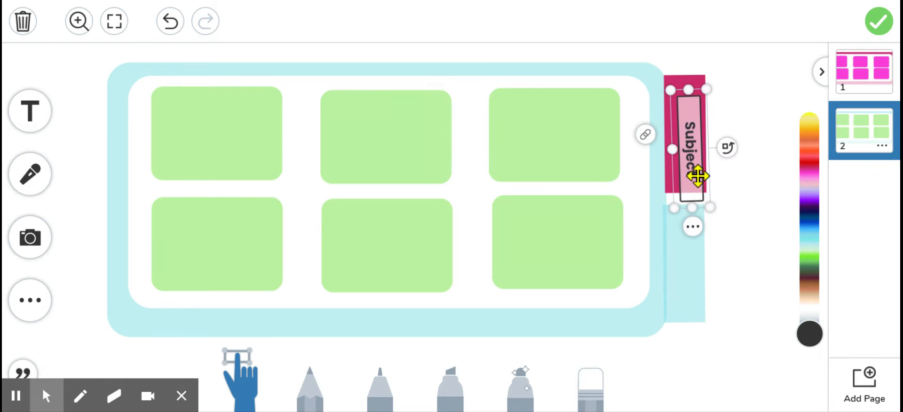
drag(696, 173, 692, 151)
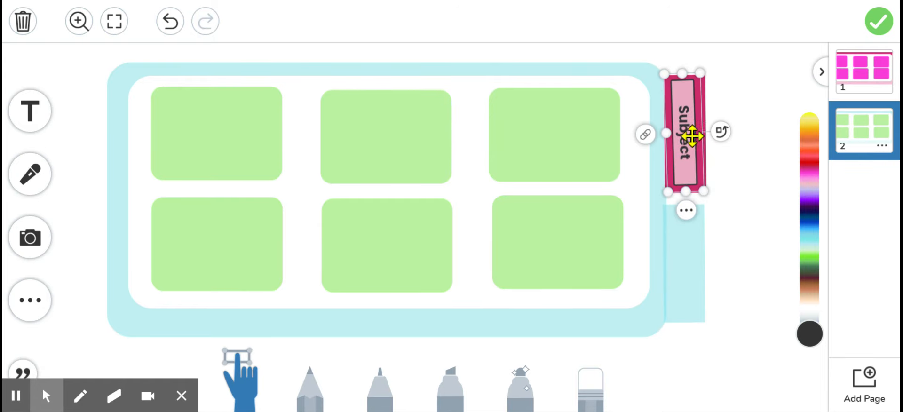
click(718, 144)
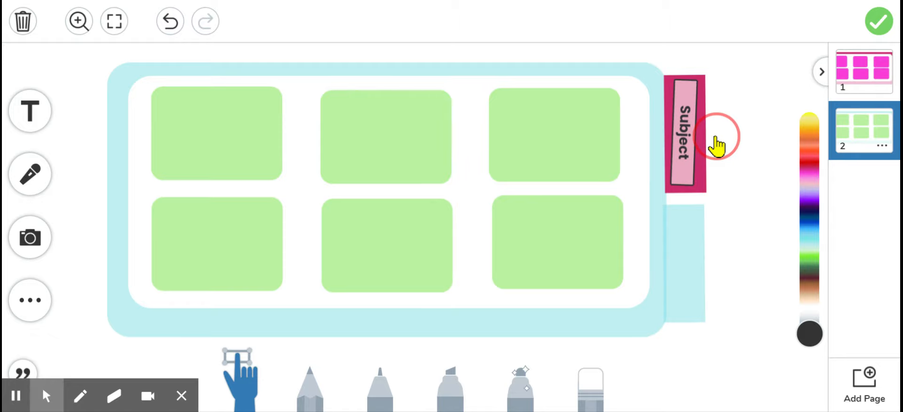
click(717, 145)
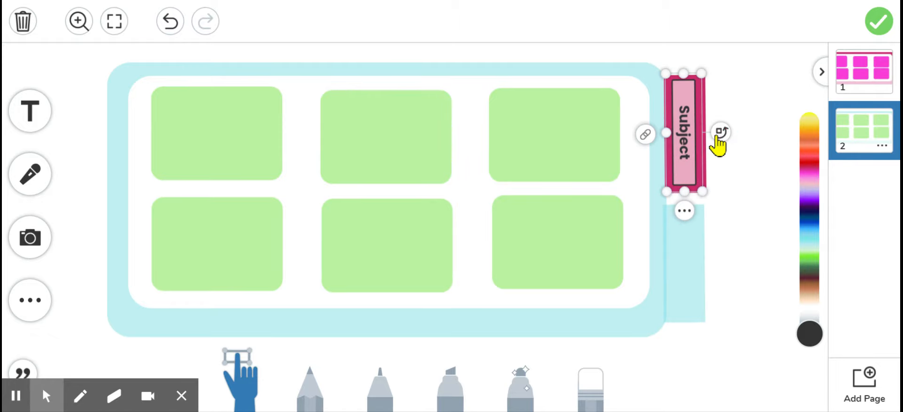
- Duplicate the Subject label and move the copy into the empty space beside the side tabs
click(685, 212)
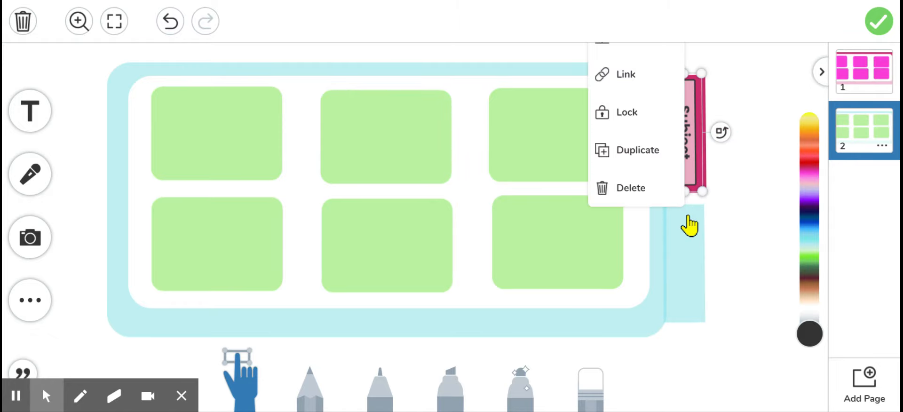
click(664, 159)
drag(688, 159, 745, 222)
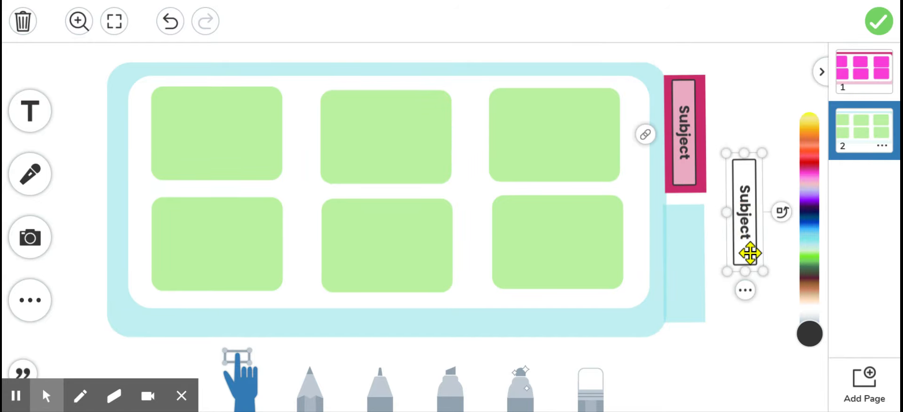
- Change the copied label's text to "Resources" and position it on the light blue side tab
click(746, 247)
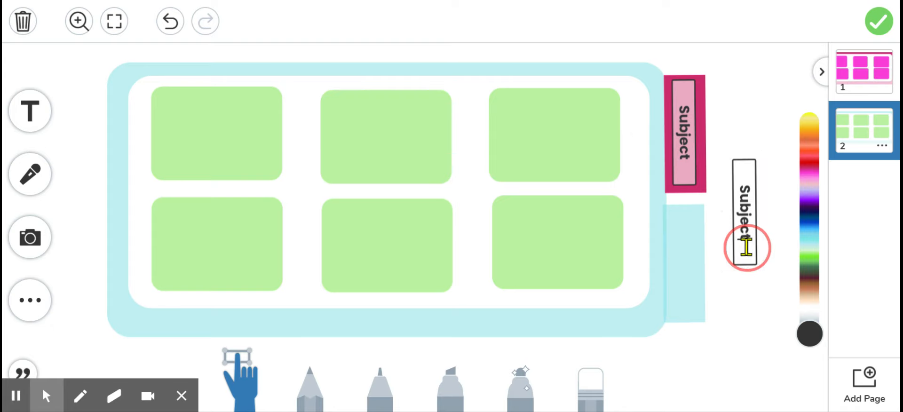
key(BackSpace)
key(BackSpace)
key(BackSpace)
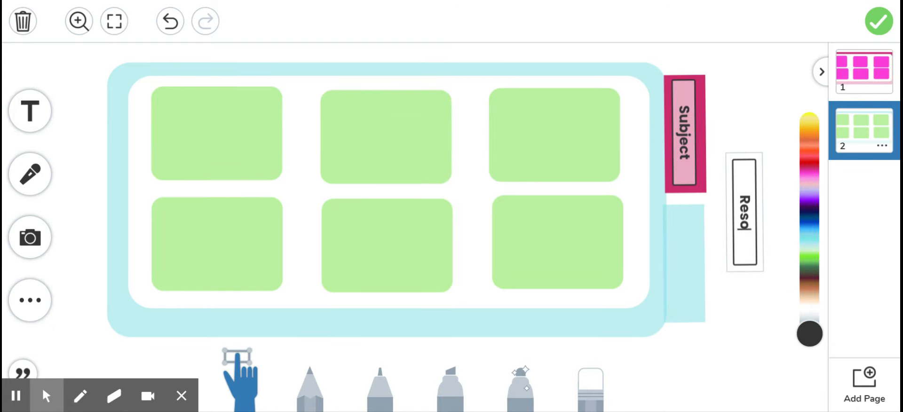
text(Resources)
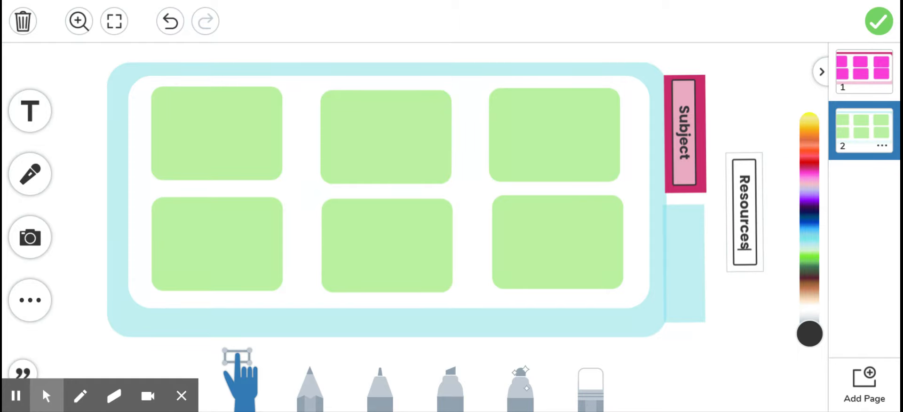
click(743, 292)
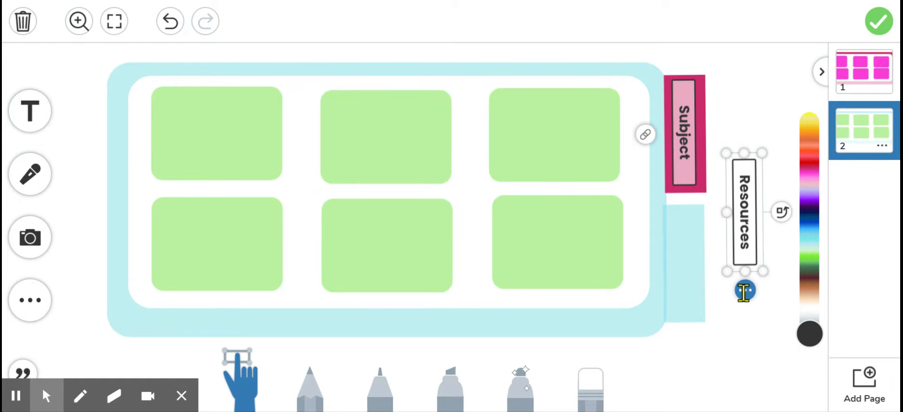
drag(755, 217, 694, 270)
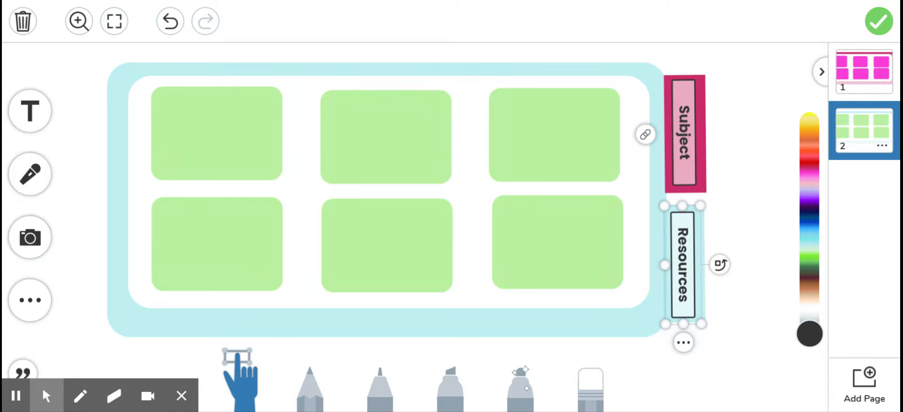
click(752, 236)
- Lock the Resources and Subject labels on page 2's side tabs
click(688, 274)
click(682, 343)
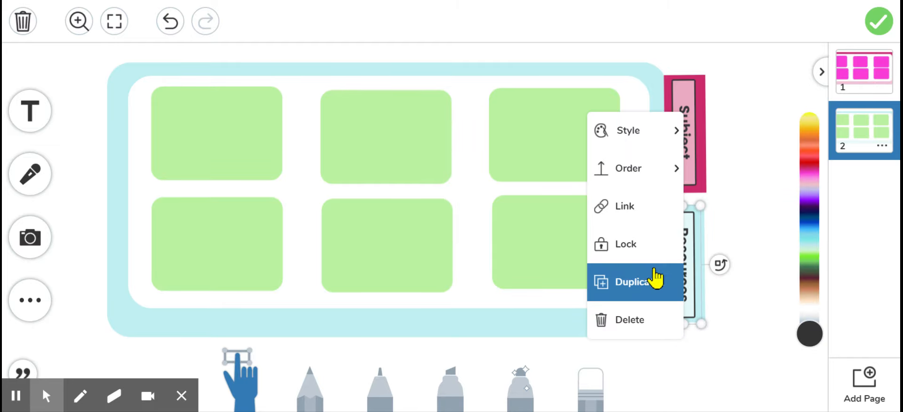
click(654, 256)
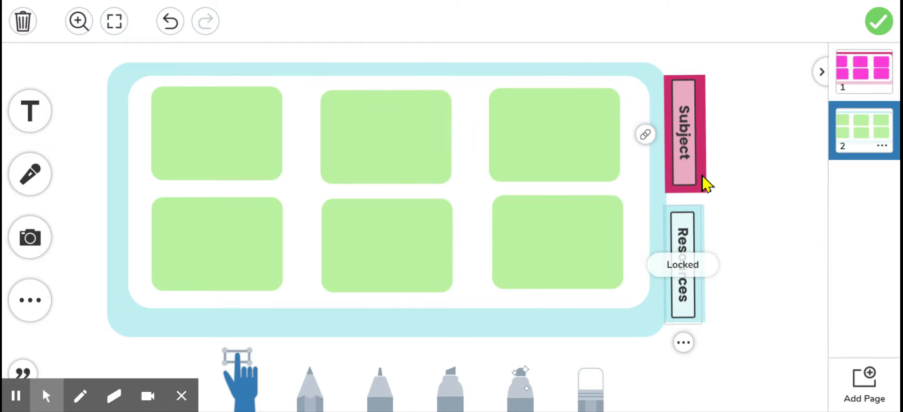
click(685, 163)
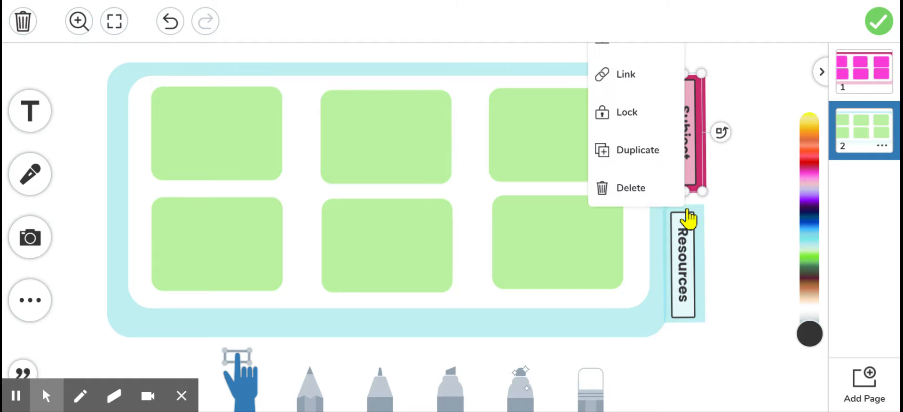
click(648, 124)
click(757, 156)
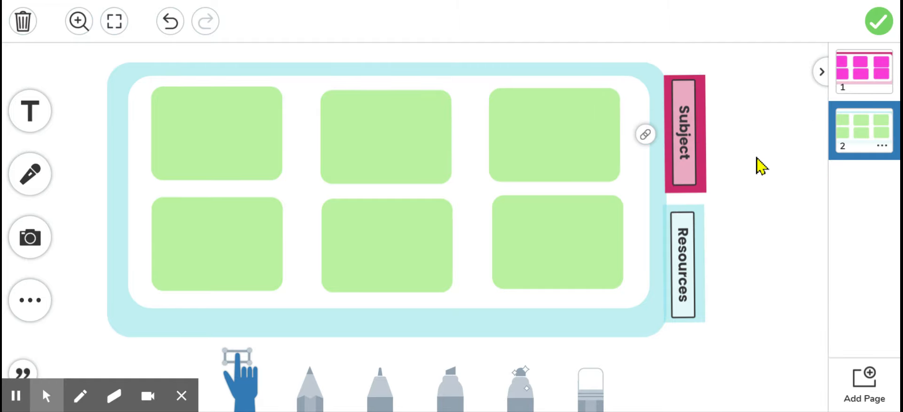
- Add a text label reading "Subject" to page 1
click(853, 92)
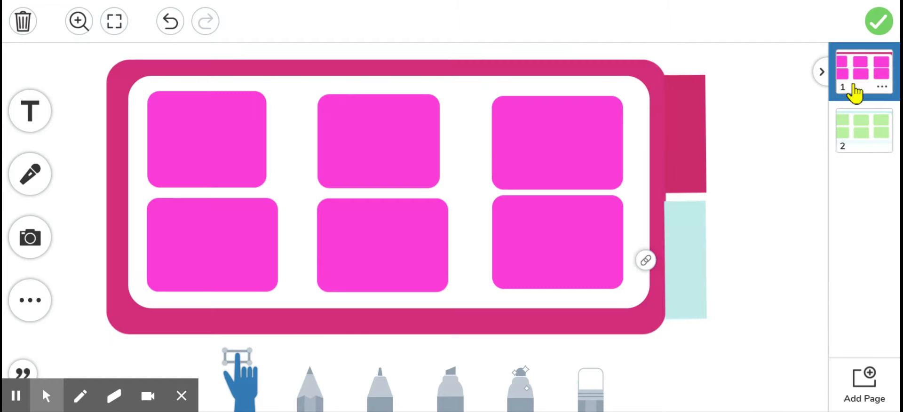
click(38, 117)
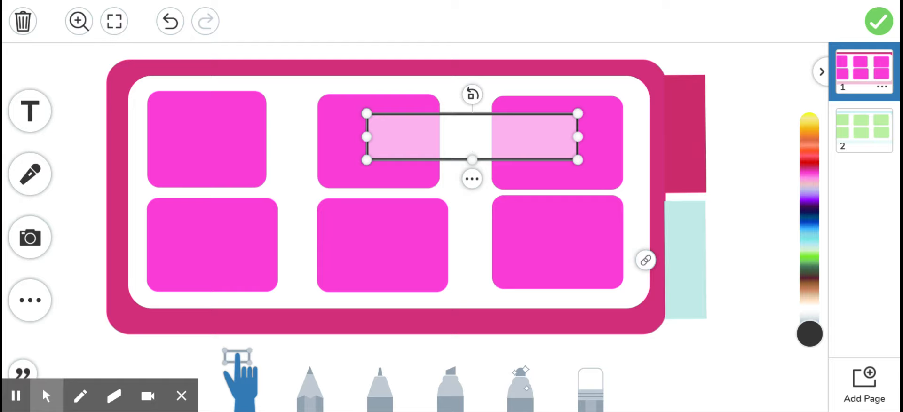
text(Subject)
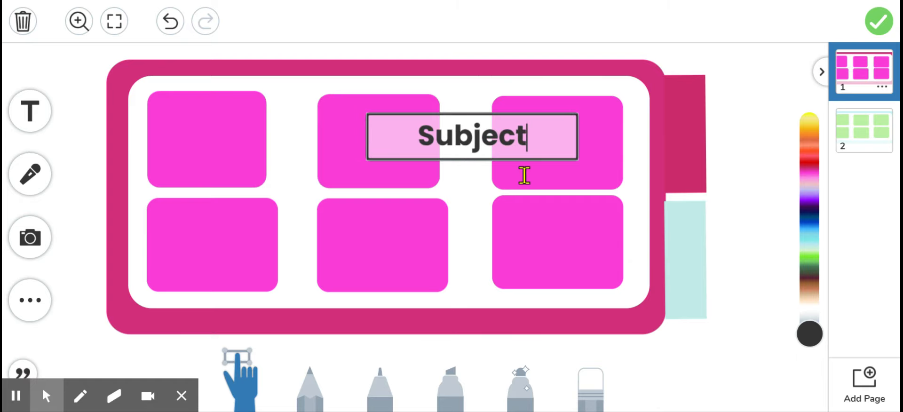
click(484, 186)
- Shrink page 1's Subject label, turn it vertical and position it straight on the pink side tab
drag(582, 160, 683, 134)
click(428, 125)
drag(721, 100, 768, 141)
drag(724, 197, 724, 183)
drag(723, 136, 686, 135)
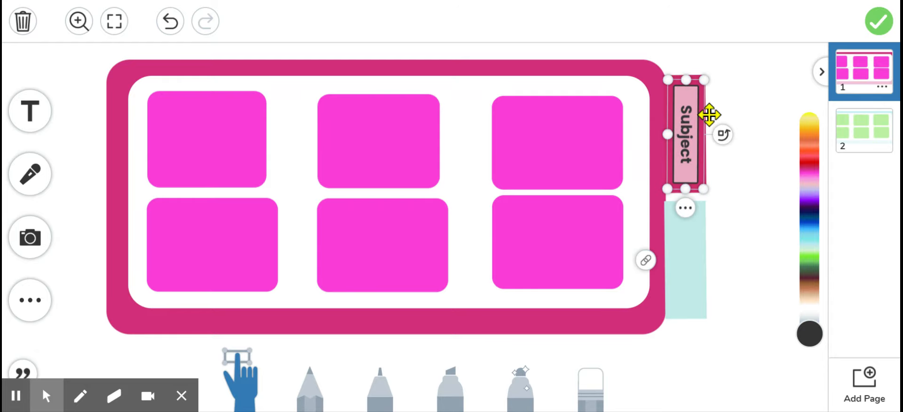
click(722, 135)
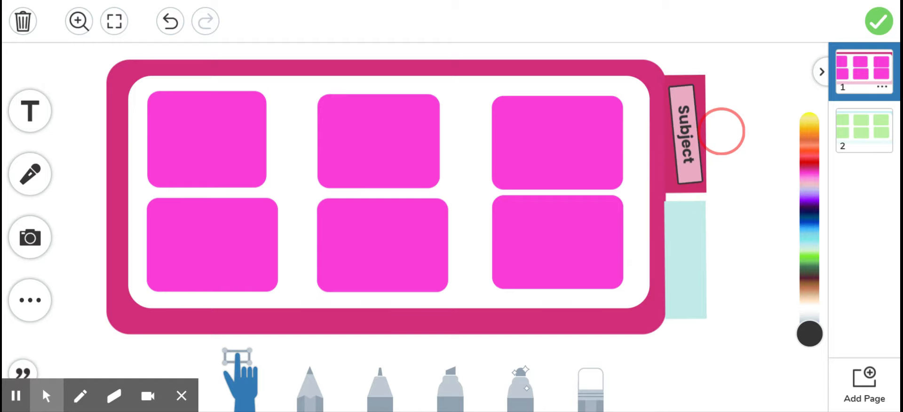
drag(723, 135, 723, 136)
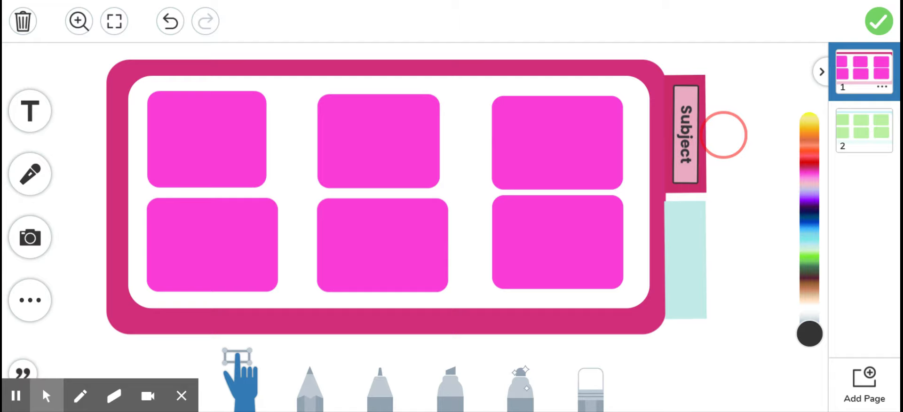
click(724, 138)
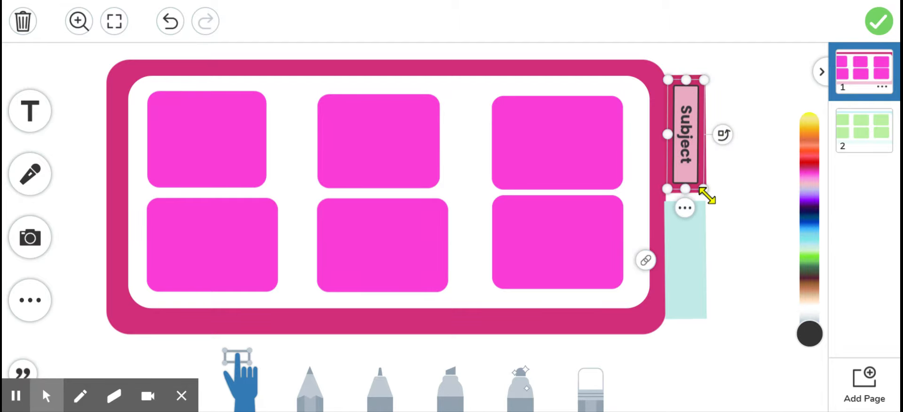
- Duplicate the Subject label on page 1 and move the copy into the empty space beside the side tabs
click(685, 209)
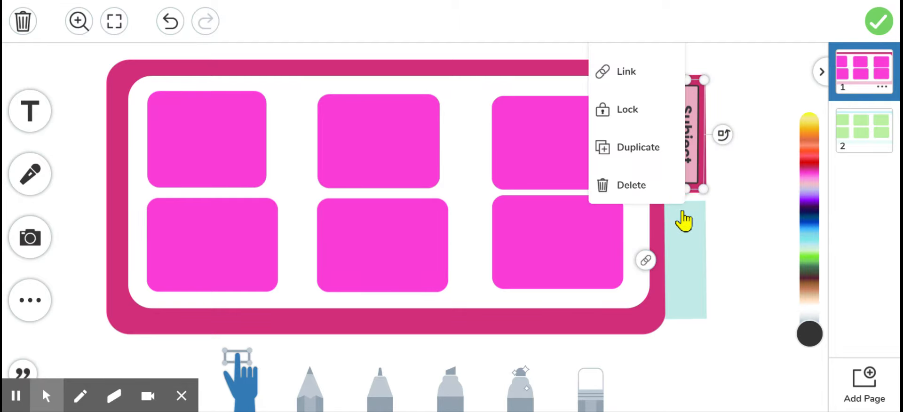
click(661, 150)
drag(676, 157, 766, 268)
- Lock the original Subject label on page 1's pink side tab
click(691, 148)
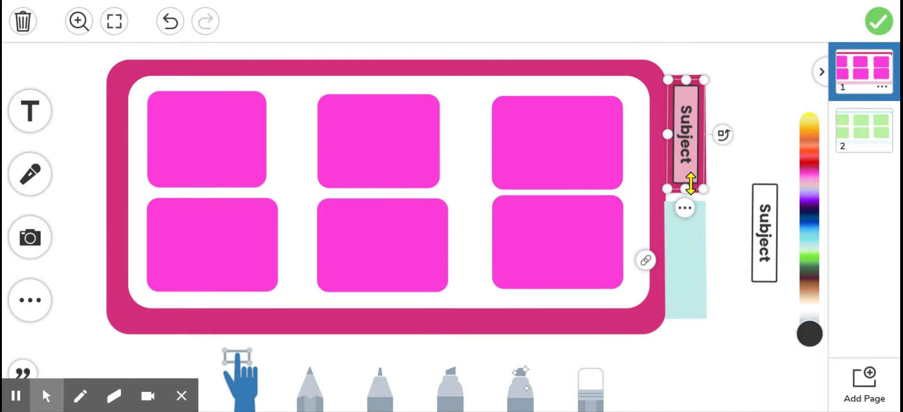
click(684, 208)
click(649, 107)
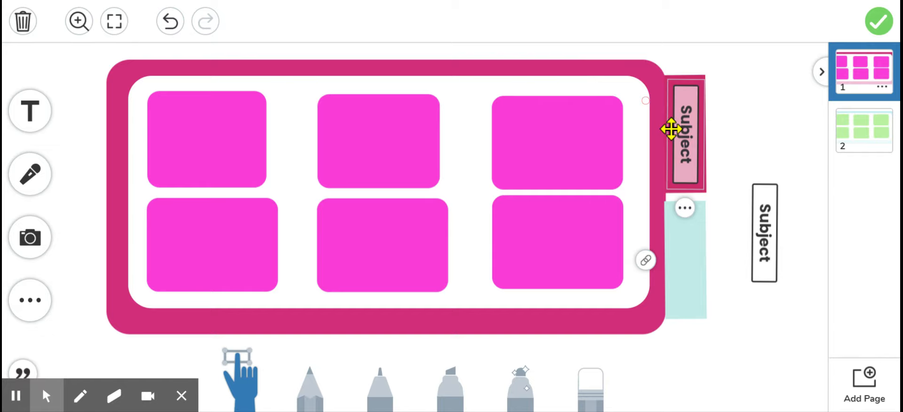
- Change the copied label's text on page 1 to "Resources"
click(763, 252)
click(767, 217)
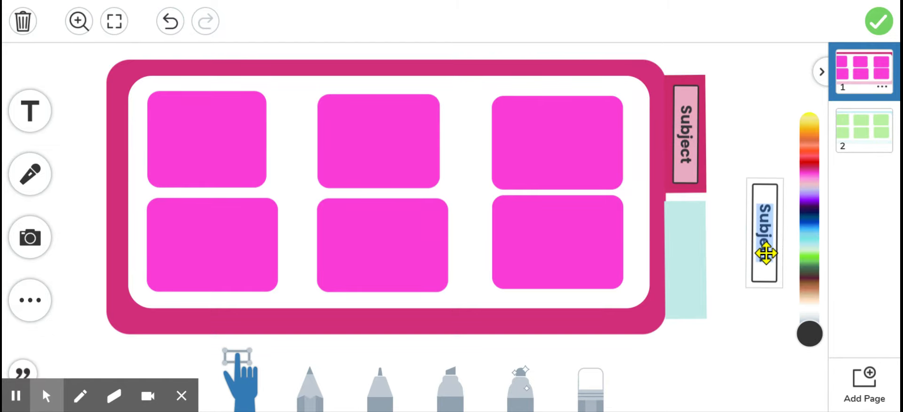
text(Resources)
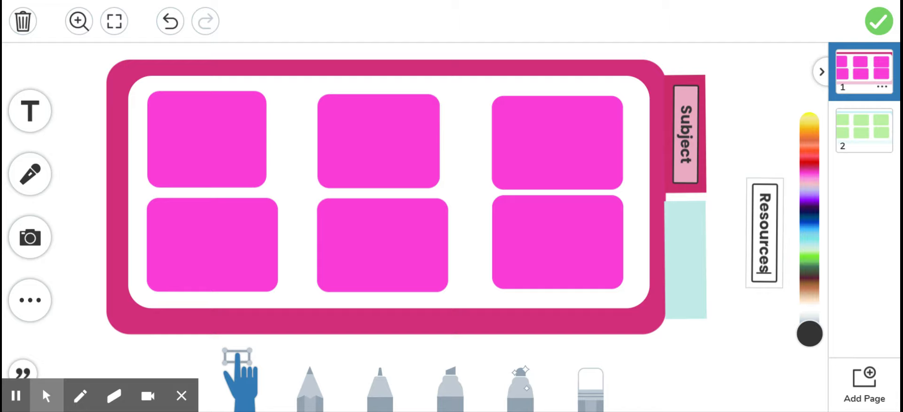
click(775, 307)
- Position the Resources label on page 1's light blue side tab and lock it in place
drag(771, 242, 690, 263)
double_click(700, 259)
click(751, 257)
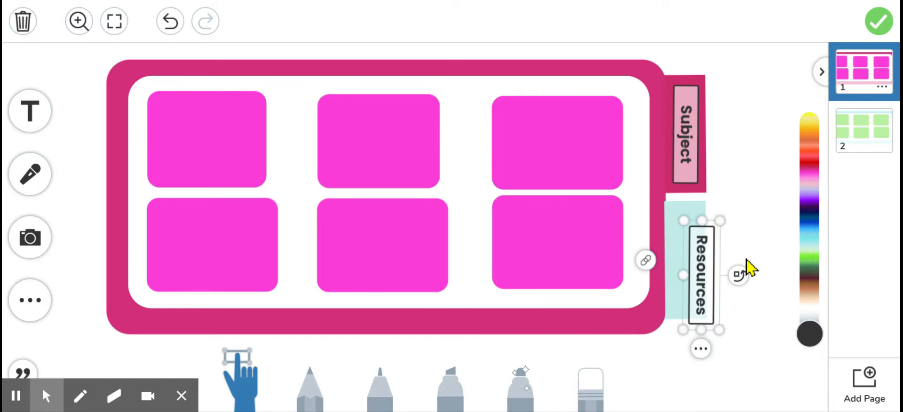
drag(705, 252, 695, 231)
drag(721, 257, 730, 258)
click(686, 327)
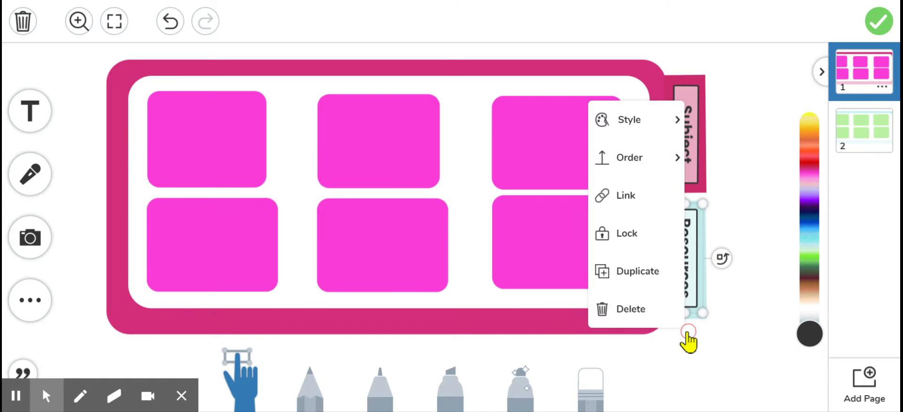
click(600, 238)
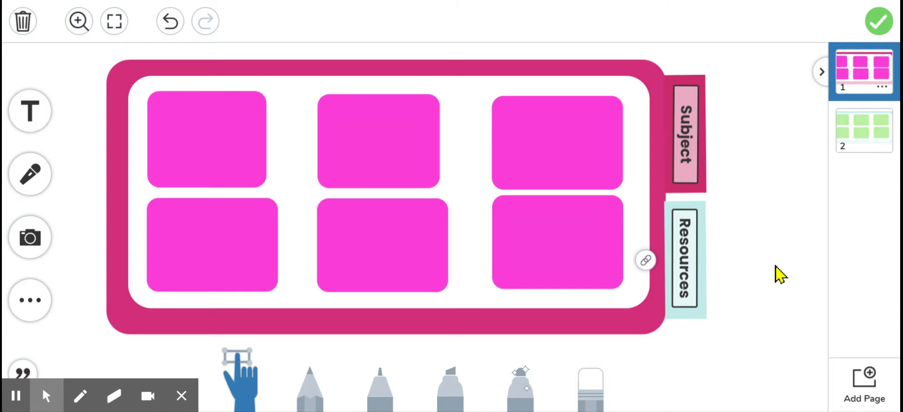
- On page 2, shrink the HELP button image, stretch it slightly taller and centre it in the lower-right green block
click(866, 149)
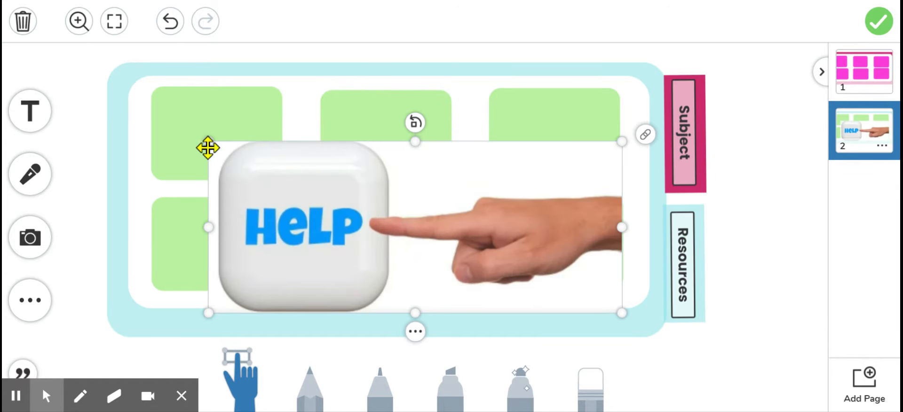
drag(208, 143, 529, 240)
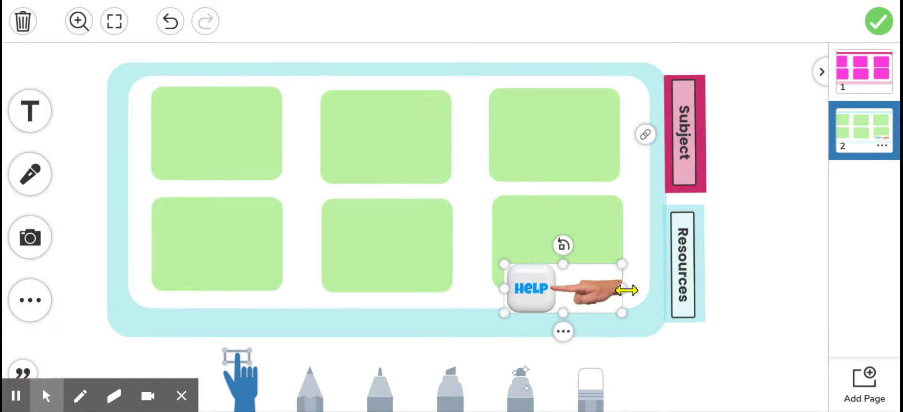
drag(624, 288, 563, 232)
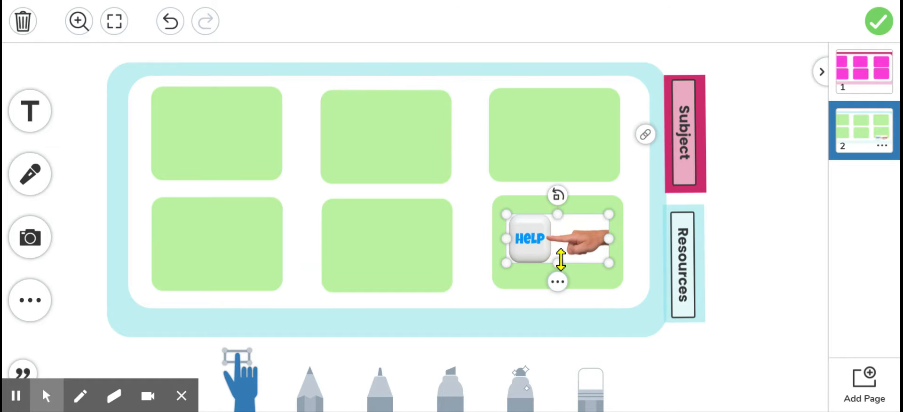
drag(559, 262, 559, 274)
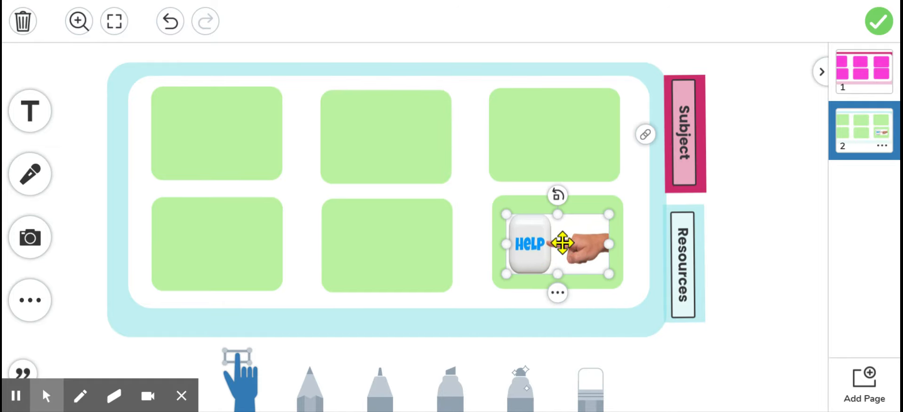
drag(562, 243, 561, 237)
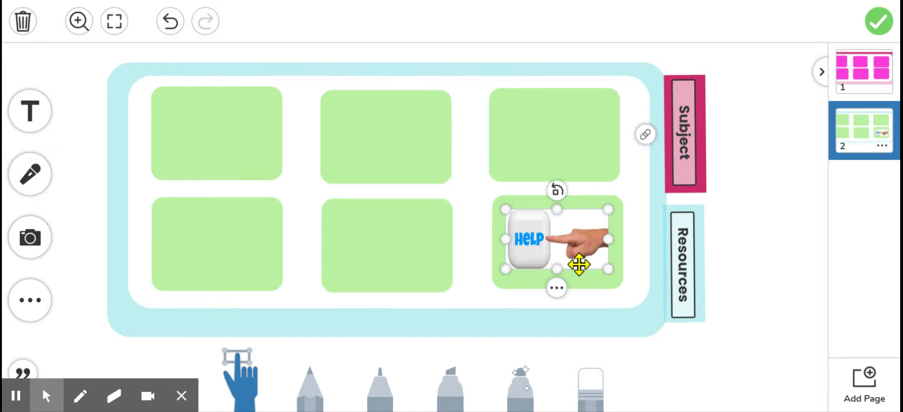
- Lock the HELP image in its green block
click(557, 288)
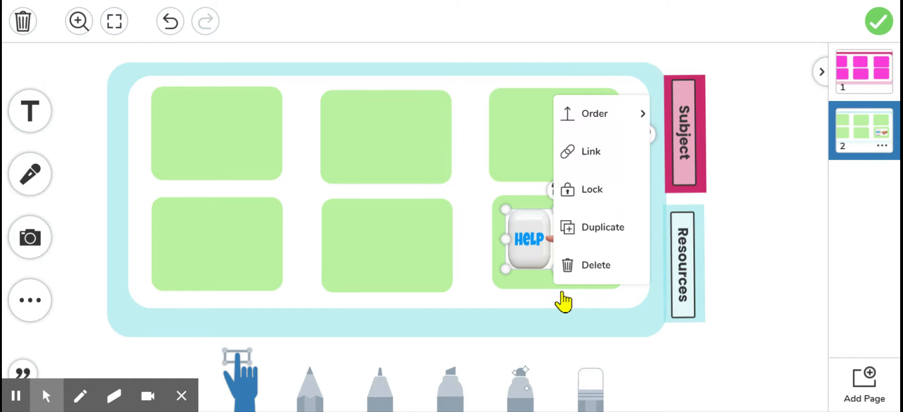
click(596, 188)
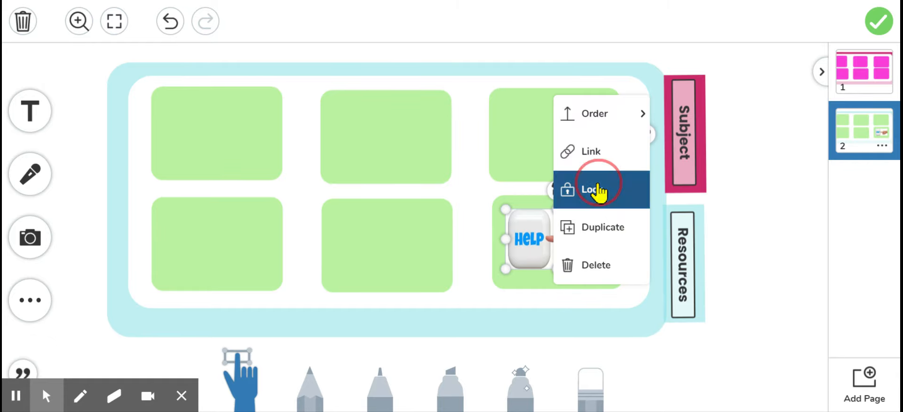
click(742, 229)
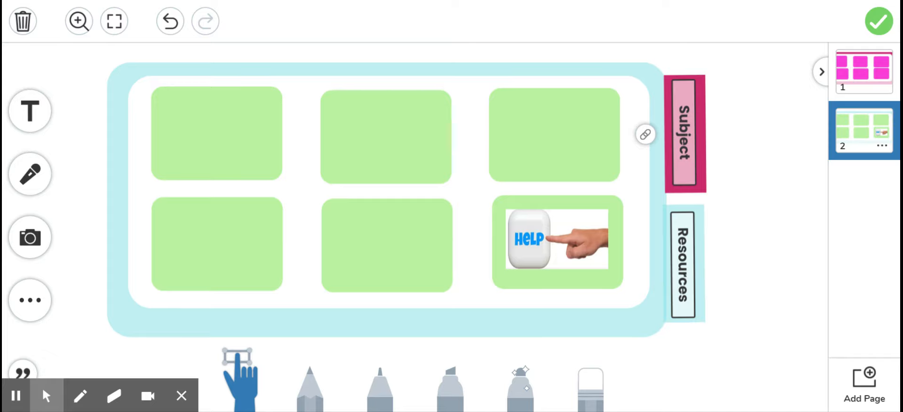
click(573, 235)
click(557, 289)
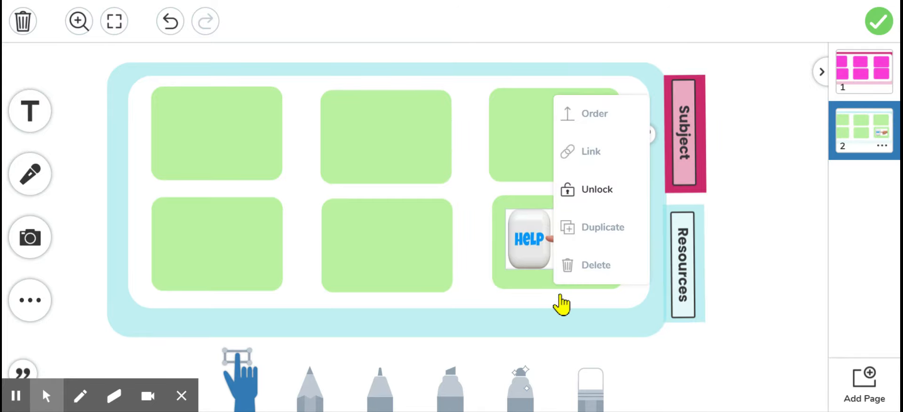
click(596, 190)
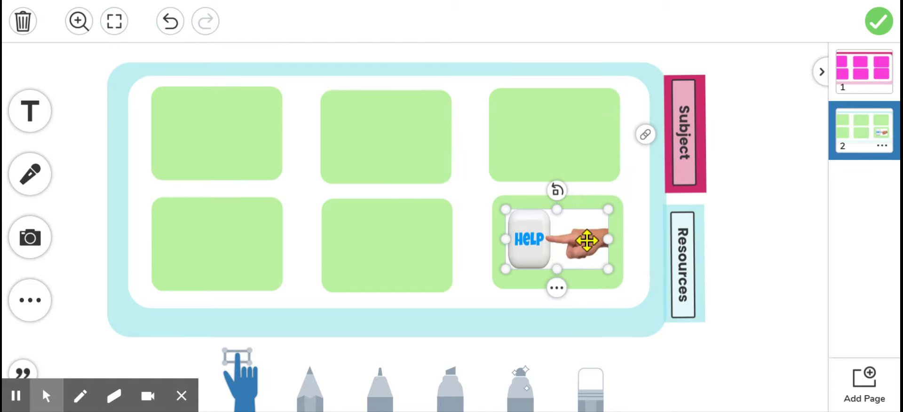
click(557, 286)
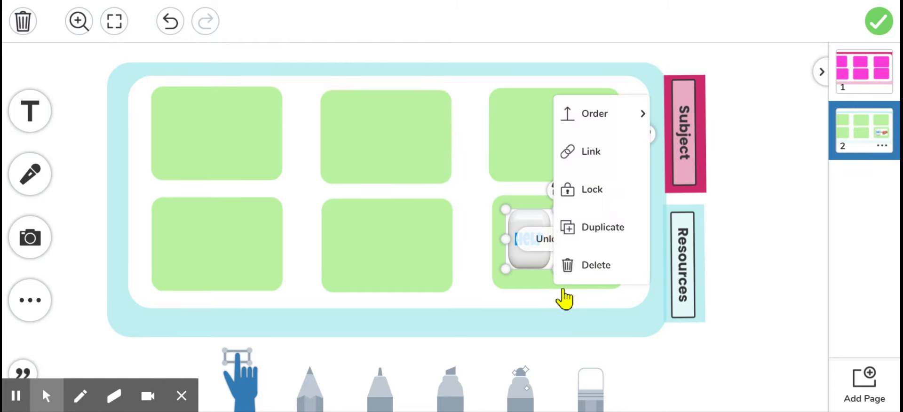
click(597, 153)
click(572, 262)
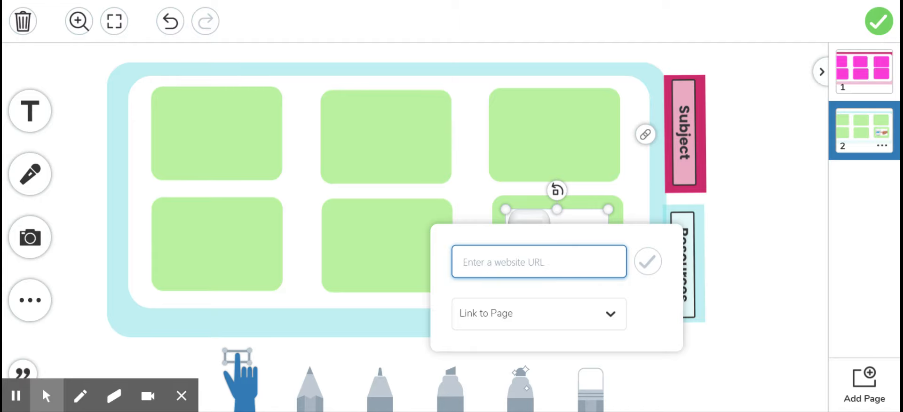
text(https://forms.gle/cho5RUDvDRz8XLxB7)
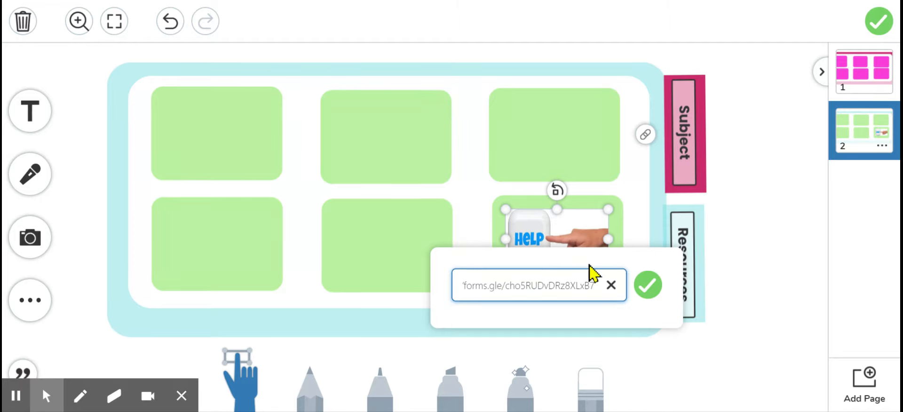
click(648, 285)
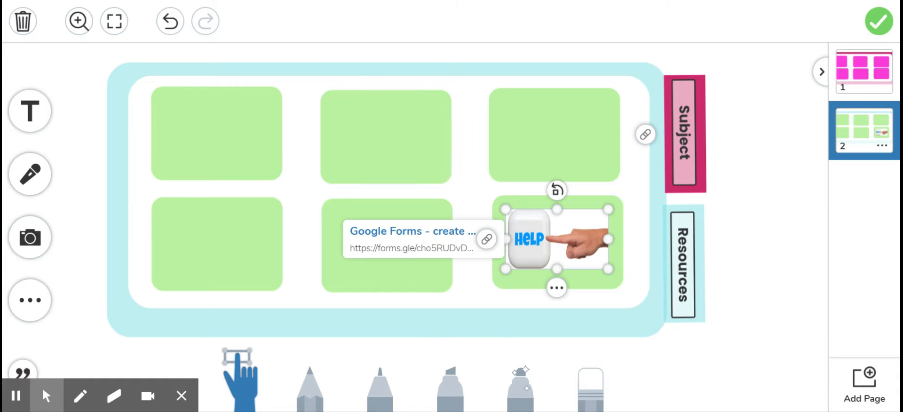
click(441, 236)
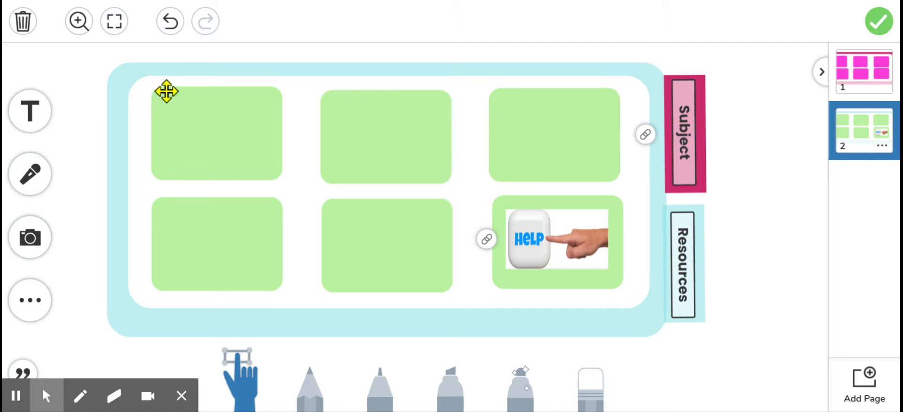
- Add a text label reading "Find a Library Book to Read" to page 2
click(40, 115)
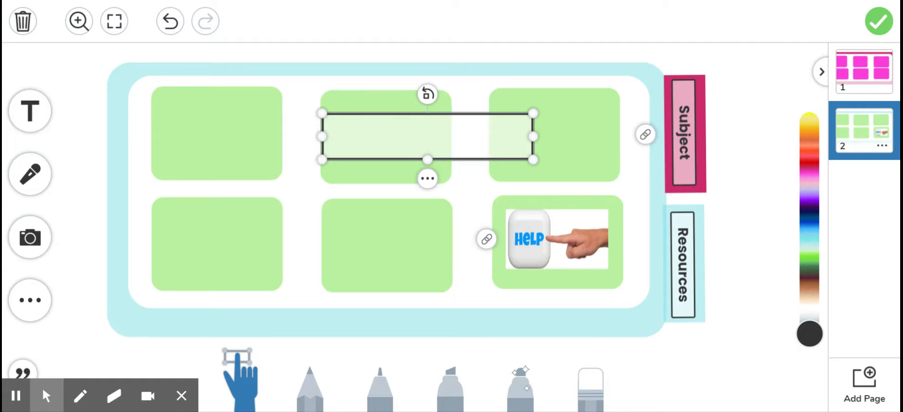
text(Find a Library Book to)
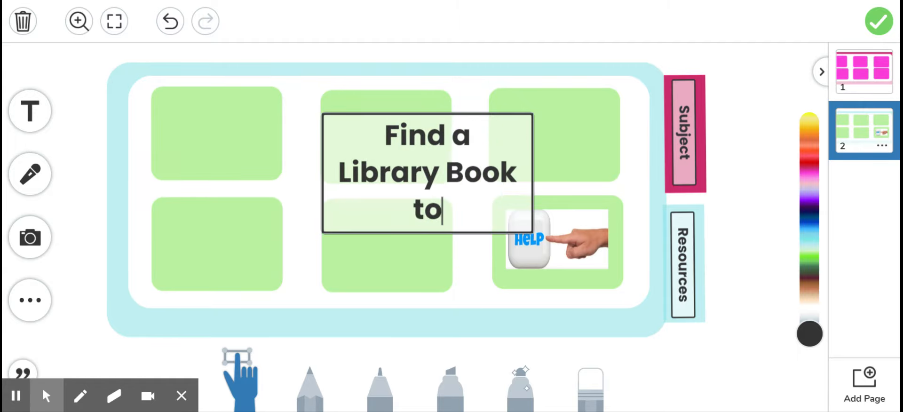
text( Read)
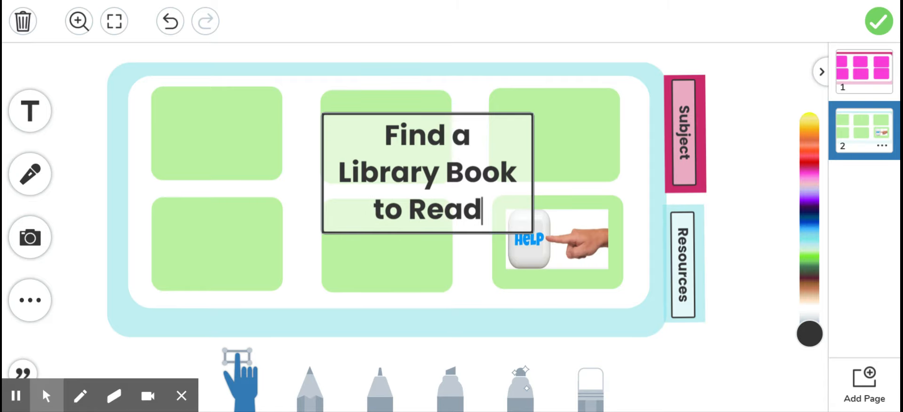
click(536, 225)
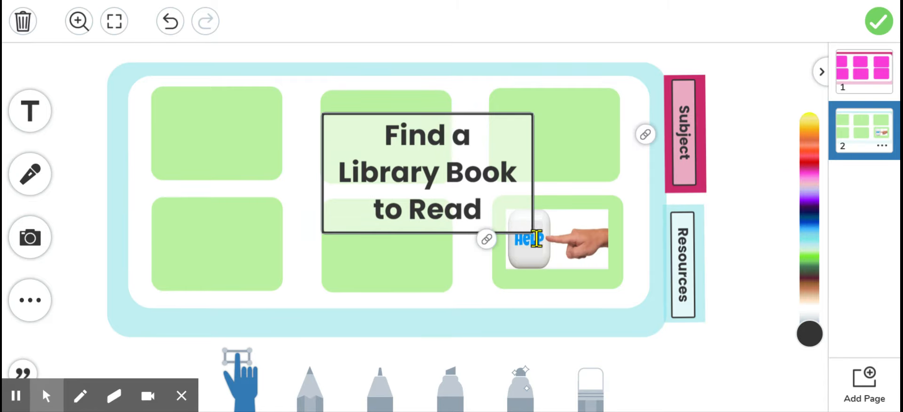
click(528, 162)
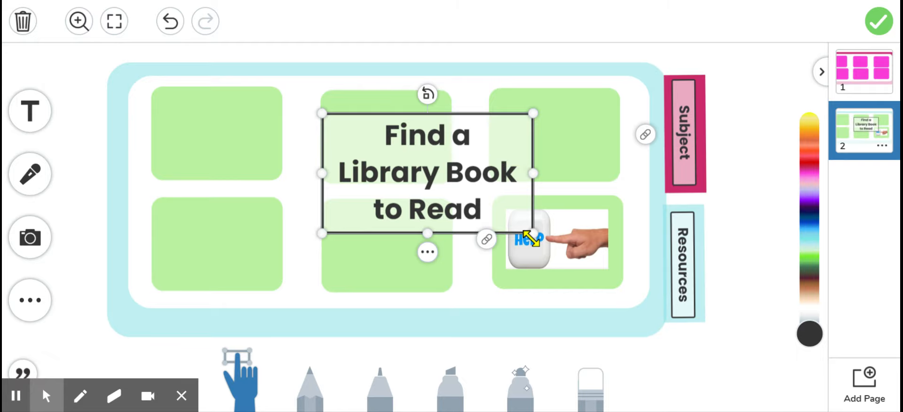
- Shrink the "Find a Library Book to Read" label to roughly half its size and place it in the upper-left green block
drag(532, 233, 425, 173)
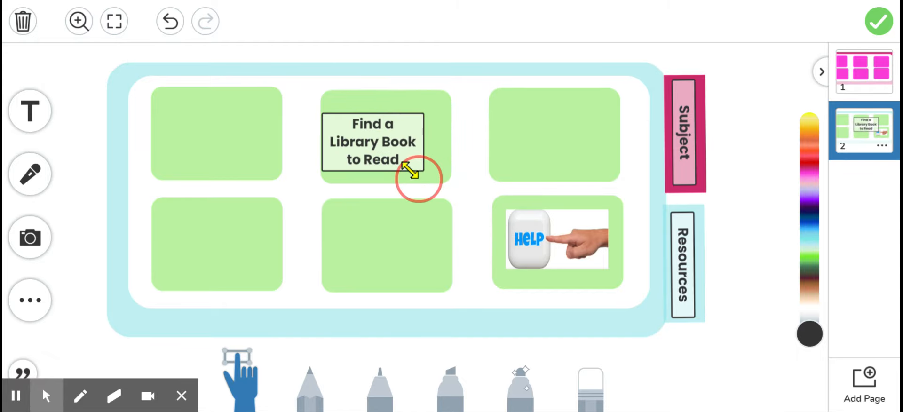
click(385, 138)
drag(384, 138, 232, 131)
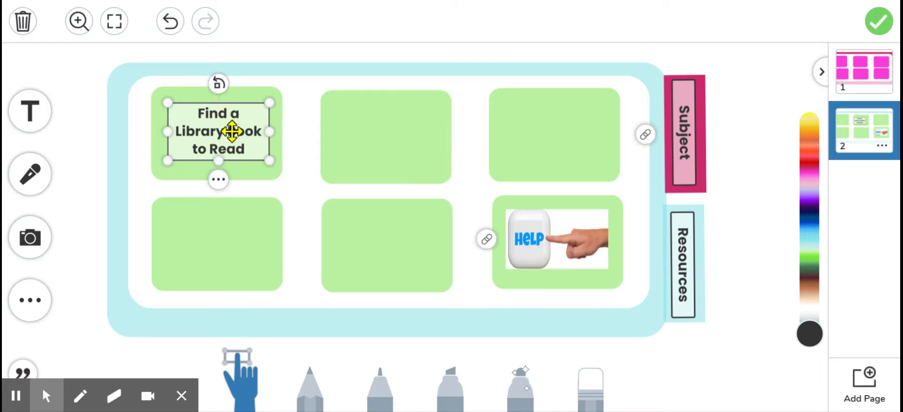
- Link the "Find a Library Book to Read" label to the Virtual Libraries web page
click(219, 180)
click(258, 55)
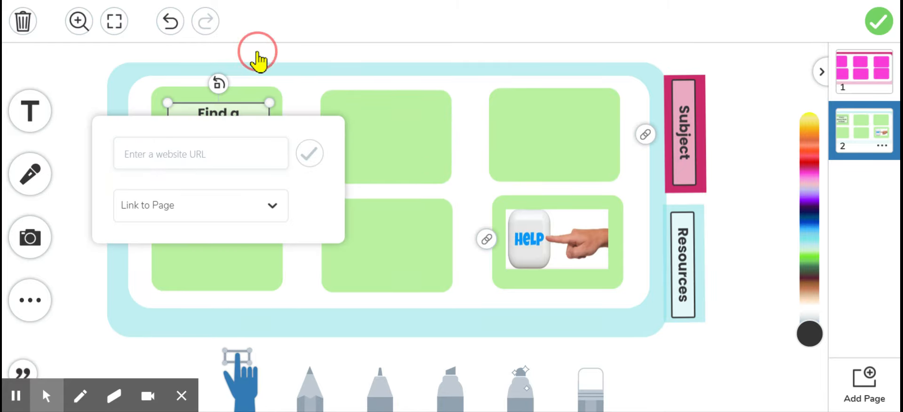
click(248, 154)
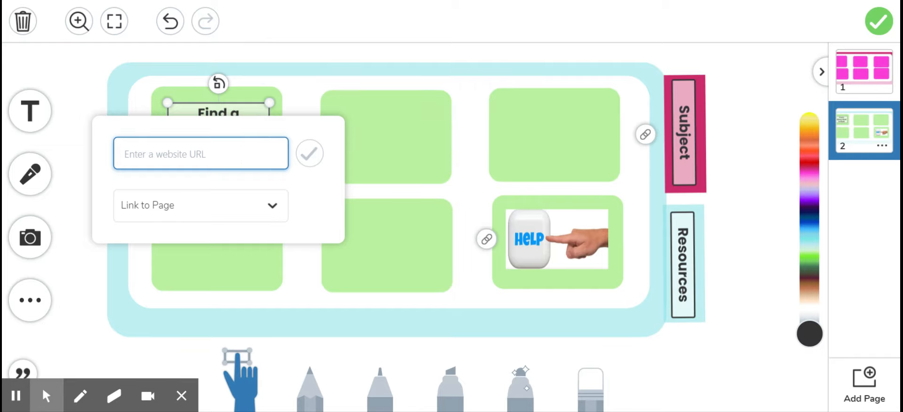
key(ctrl+v)
click(308, 178)
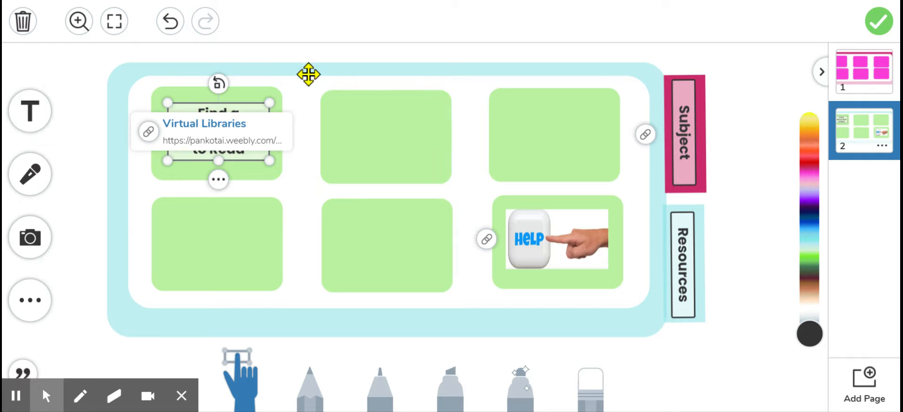
click(275, 169)
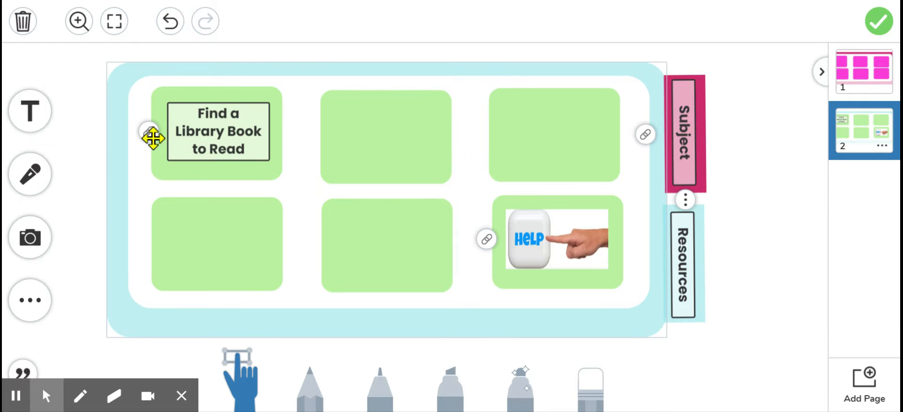
click(179, 124)
click(154, 136)
click(286, 175)
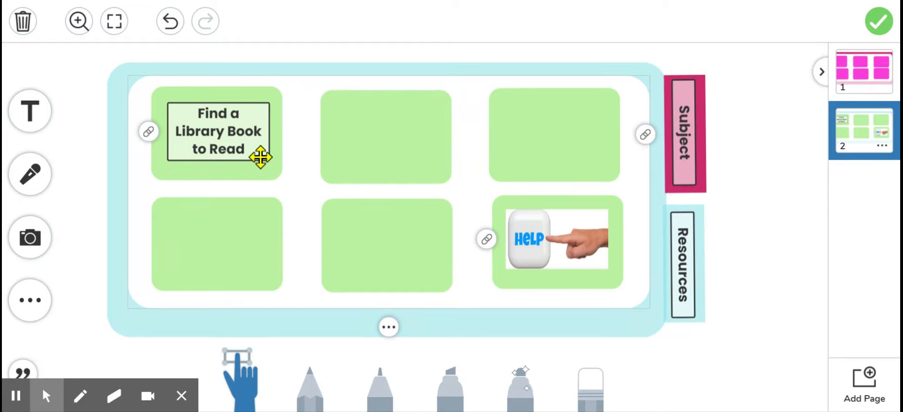
- Remove the website link from the "Find a Library Book to Read" label and delete the label from page 2
click(259, 161)
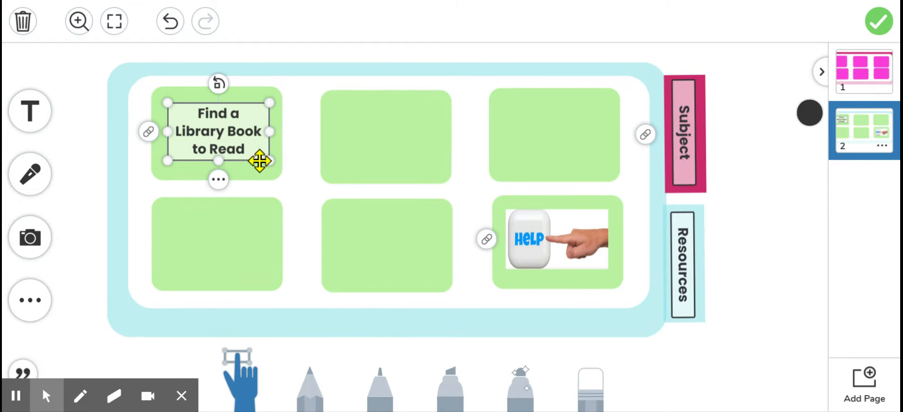
click(219, 179)
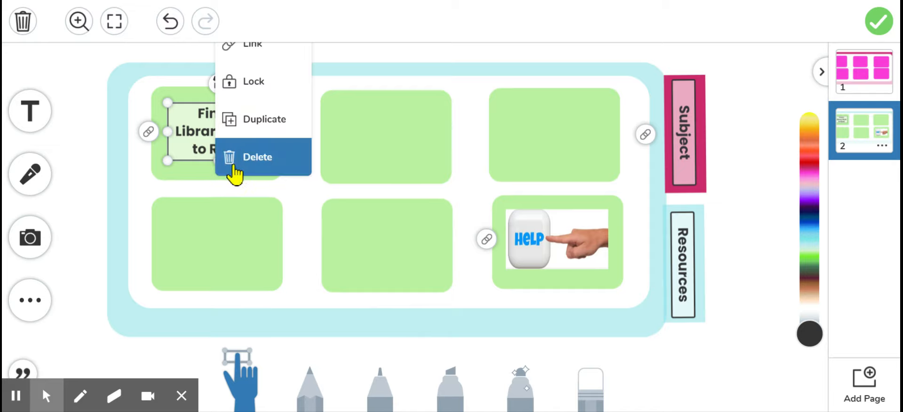
click(259, 54)
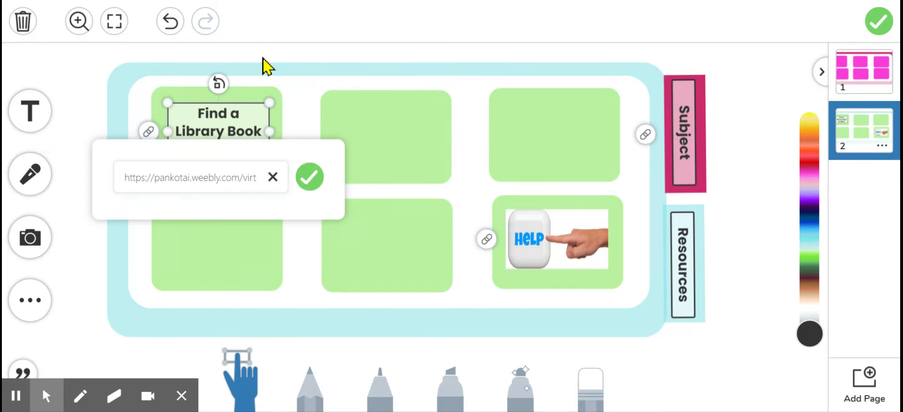
click(272, 178)
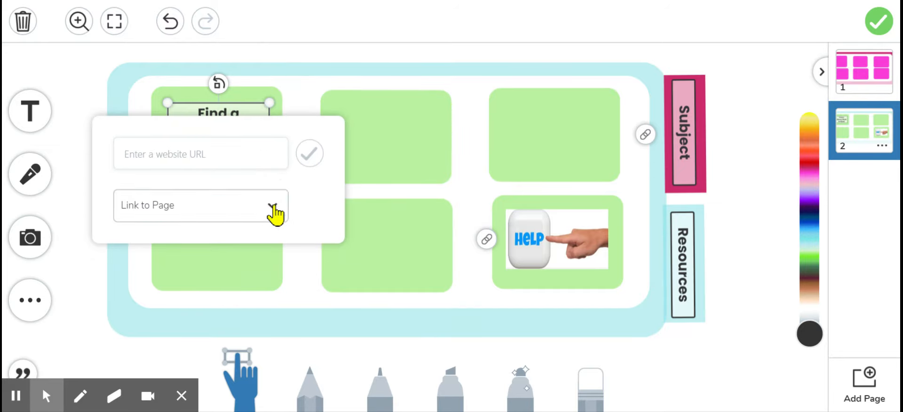
click(337, 78)
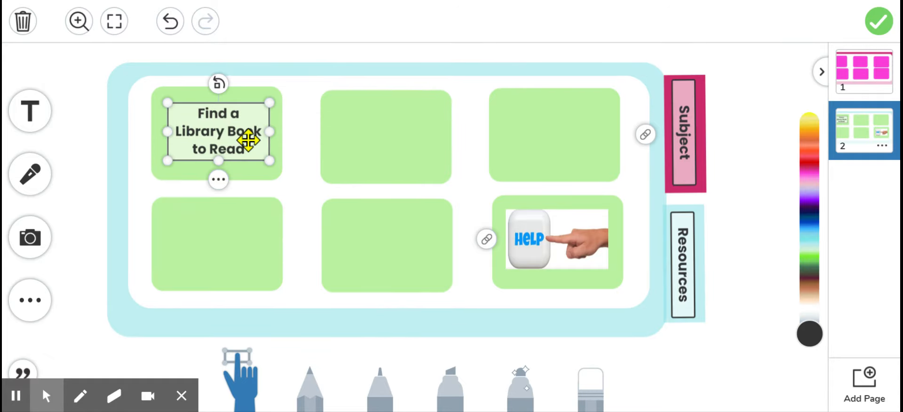
click(218, 179)
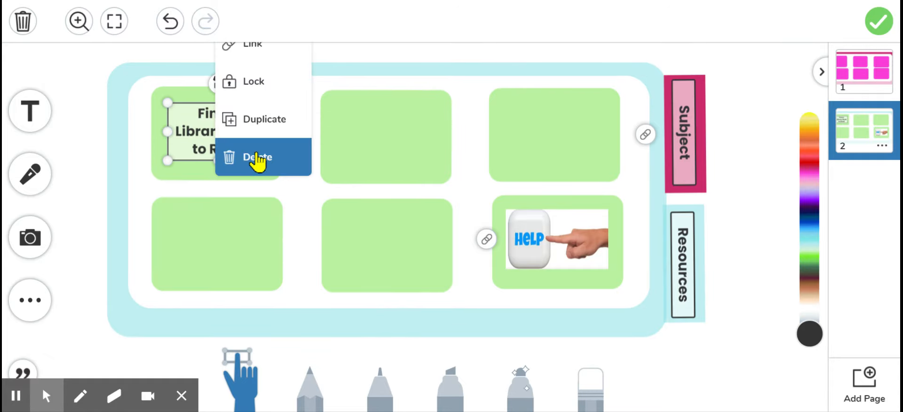
click(257, 158)
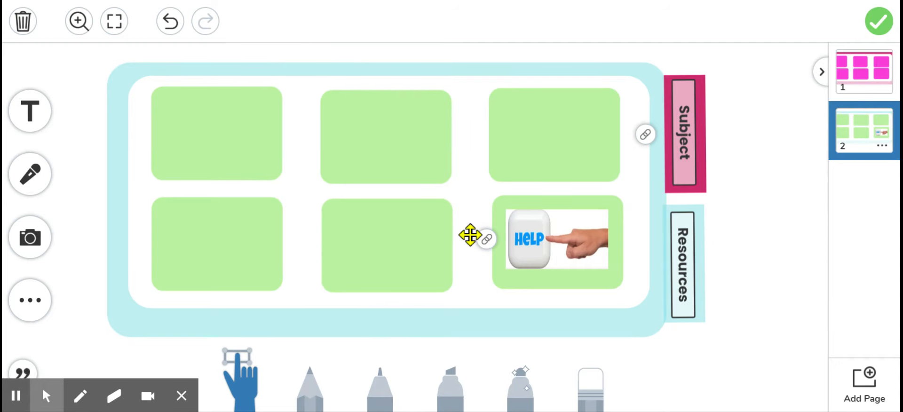
- Remove the website link from the HELP image in the lower-right green block
click(487, 239)
click(607, 259)
click(556, 288)
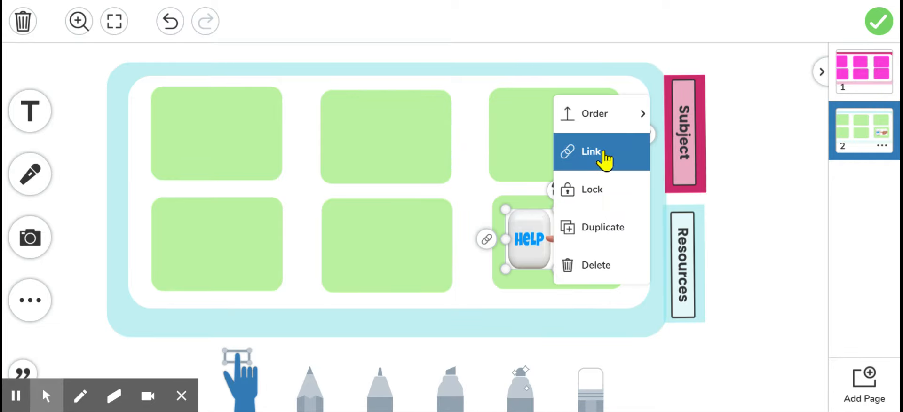
click(604, 152)
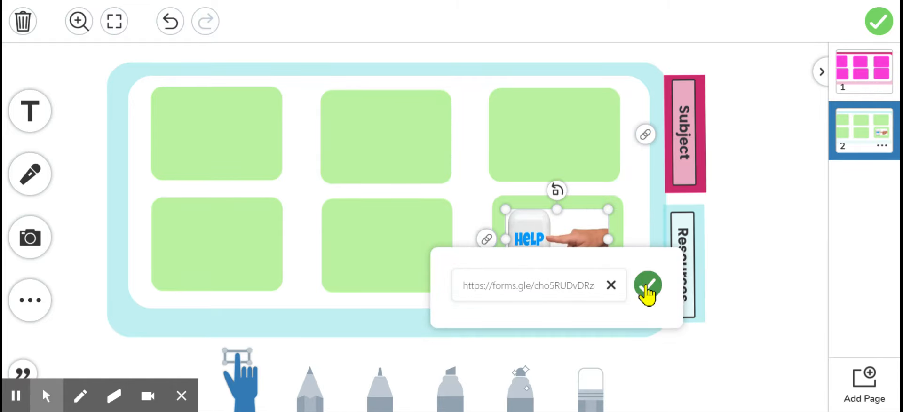
click(611, 287)
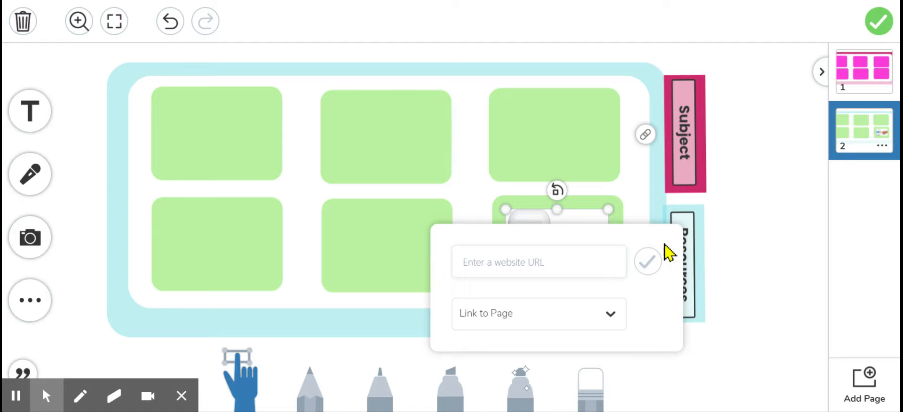
click(758, 209)
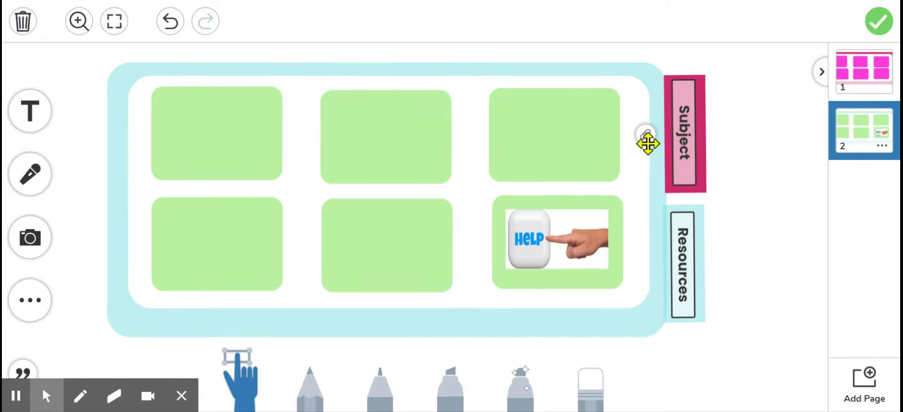
- Switch to page 1, the Subject page of the template
mouse_move(647, 144)
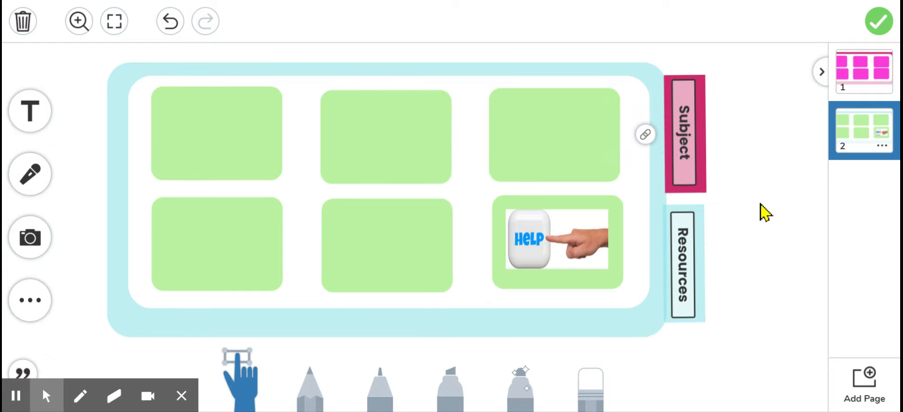
click(850, 96)
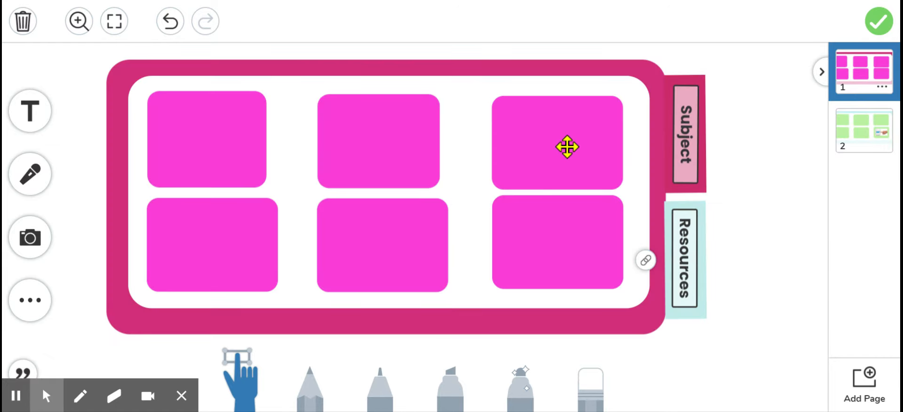